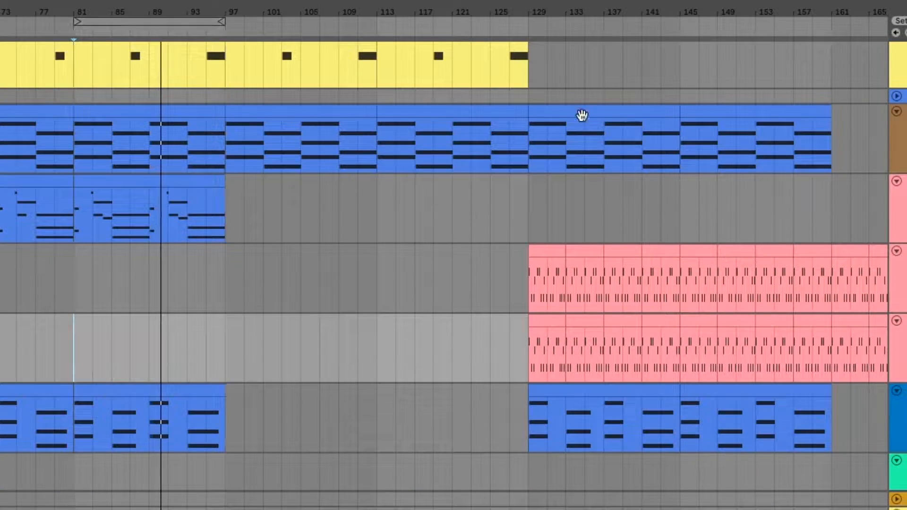
- Look through all tracks of the arrangement during playback, from the kick and sub down to the pads and arps
scroll(454, 274, "up", 12)
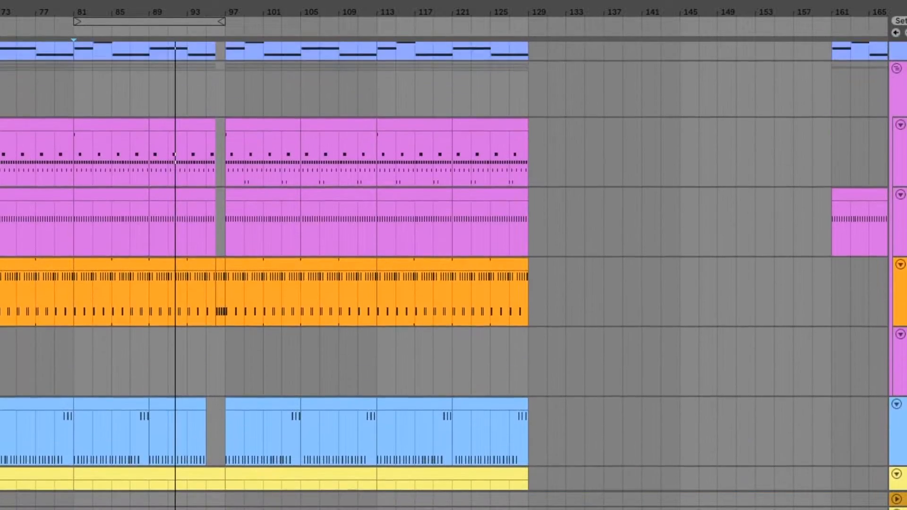
scroll(454, 274, "up", 2)
scroll(453, 274, "down", 6)
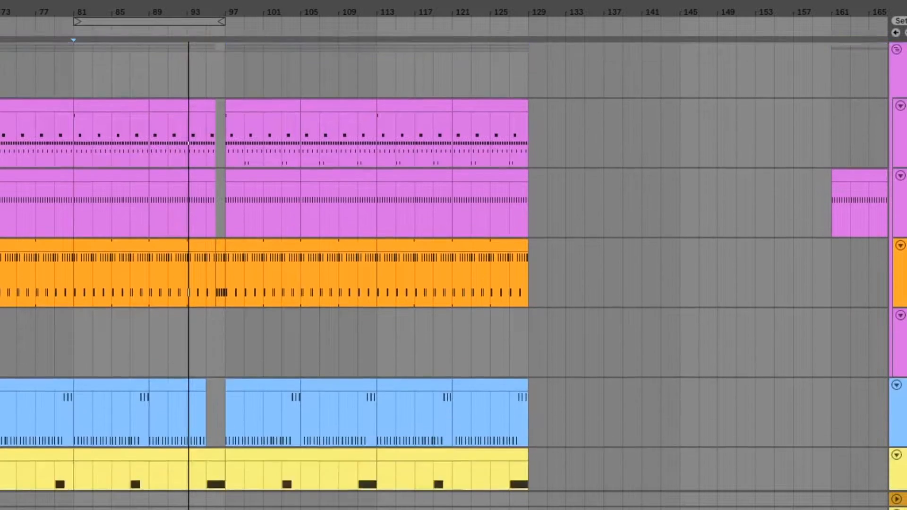
scroll(453, 274, "down", 12)
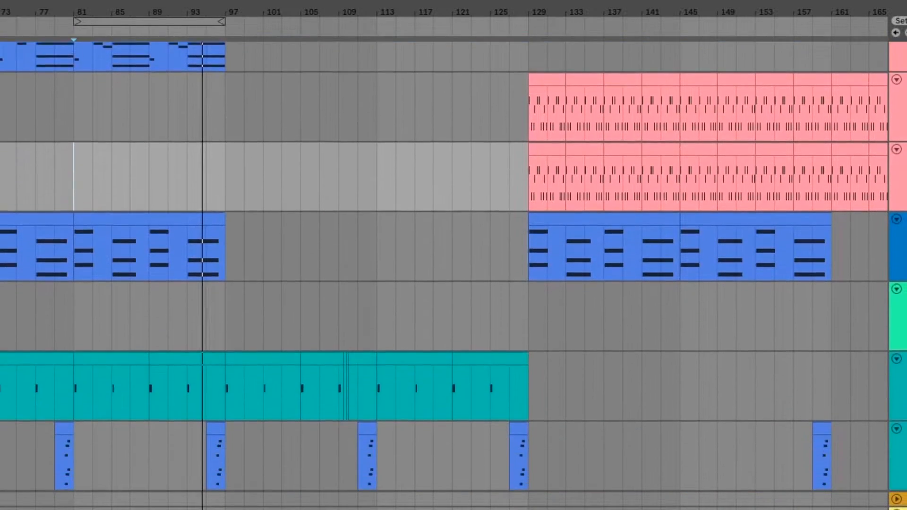
scroll(454, 274, "down", 12)
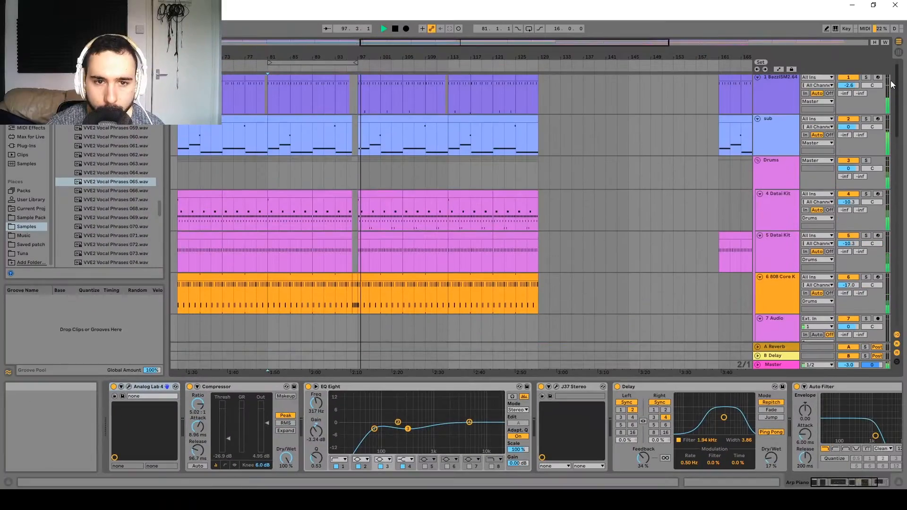
left_click_drag(888, 78, 890, 168)
scroll(890, 168, "up", 16)
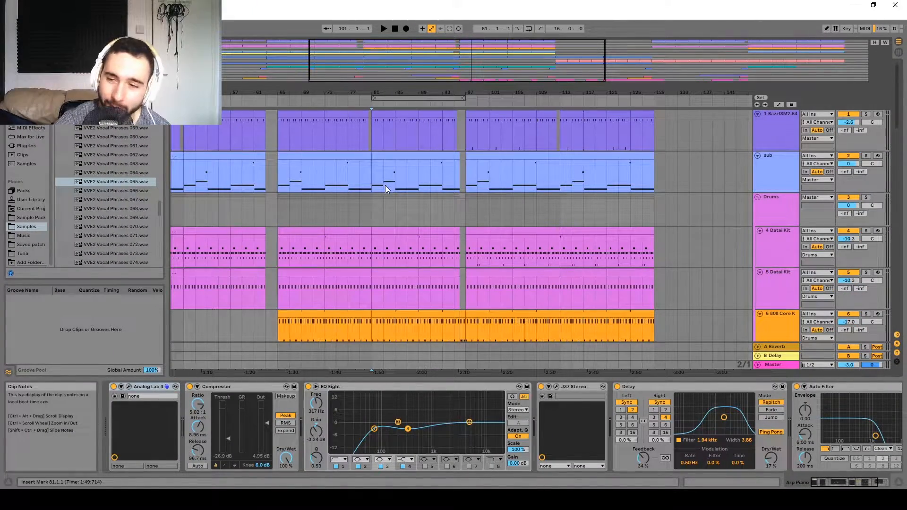
- Place the insert marker at bar 81 on the Drums group track
left_click_drag(420, 161, 435, 257)
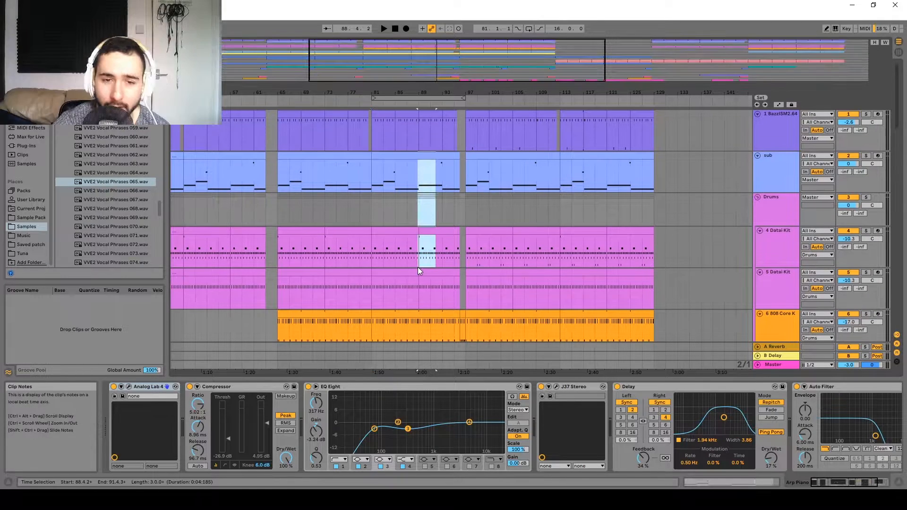
left_click(376, 216)
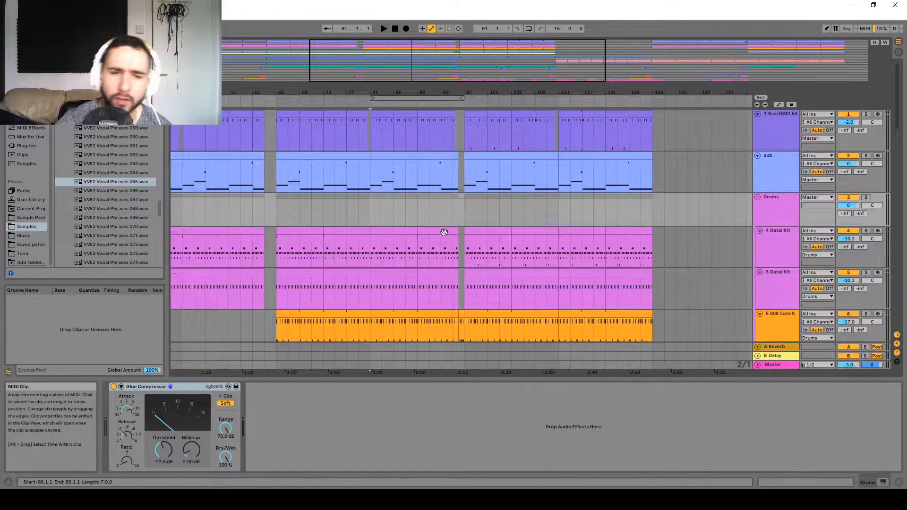
scroll(445, 232, "up", 5)
scroll(445, 231, "down", 5)
left_click_drag(411, 236, 414, 246)
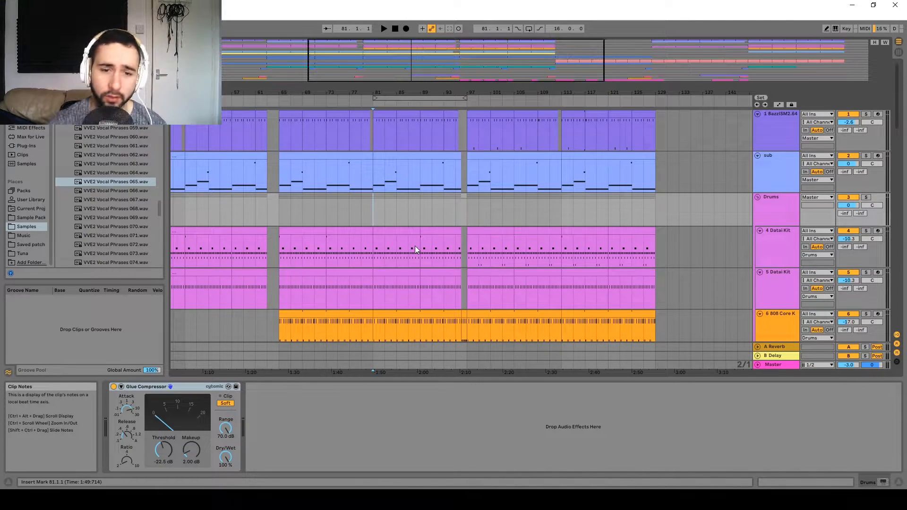
scroll(410, 218, "down", 1)
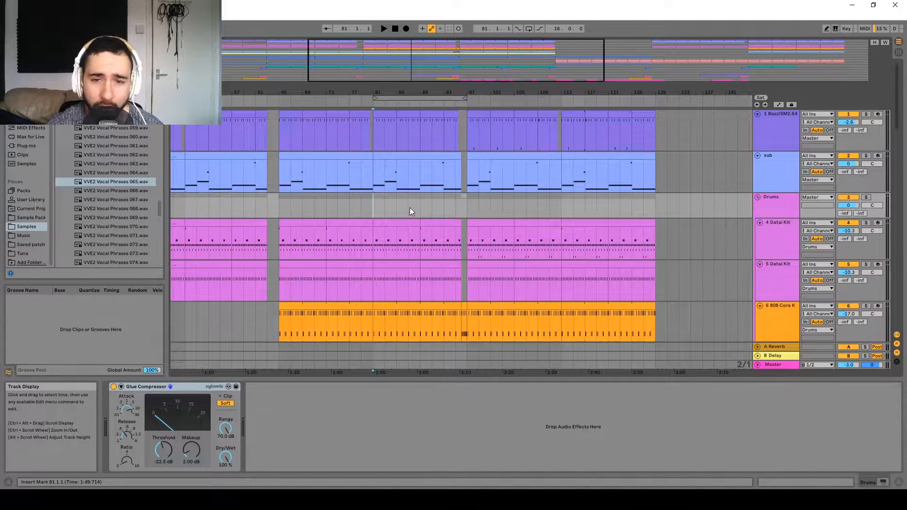
scroll(409, 208, "up", 2)
scroll(410, 208, "up", 1)
scroll(410, 207, "left", 1)
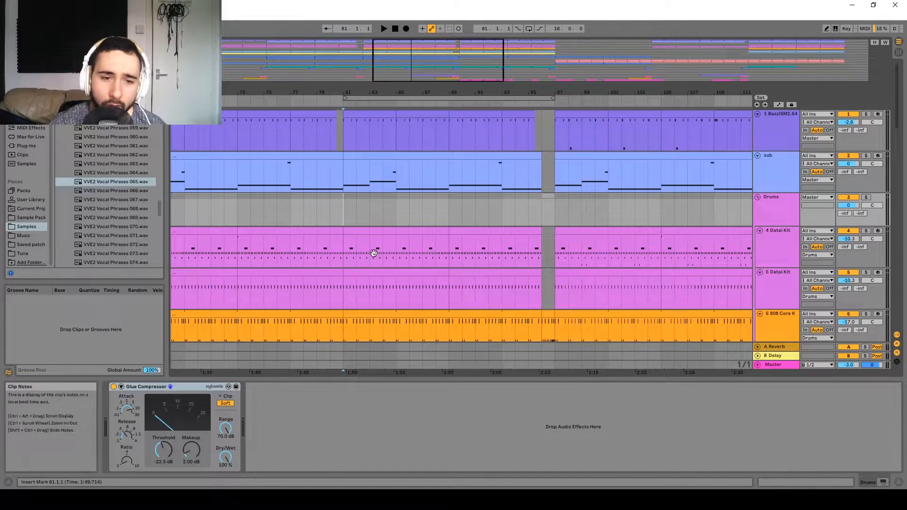
mouse_move(408, 352)
left_mouse_down()
mouse_move(433, 257)
mouse_move(411, 353)
left_mouse_up()
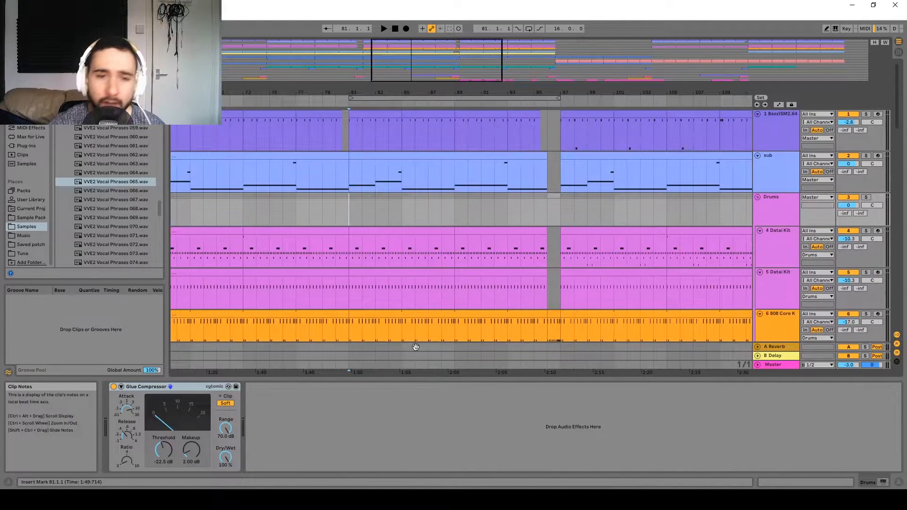
- Enlarge the arrangement overview and examine the drum, bass, pad and piano tracks around bars 81 to 97
left_click_drag(441, 73, 497, 72)
scroll(426, 68, "up", 3)
scroll(380, 63, "up", 4)
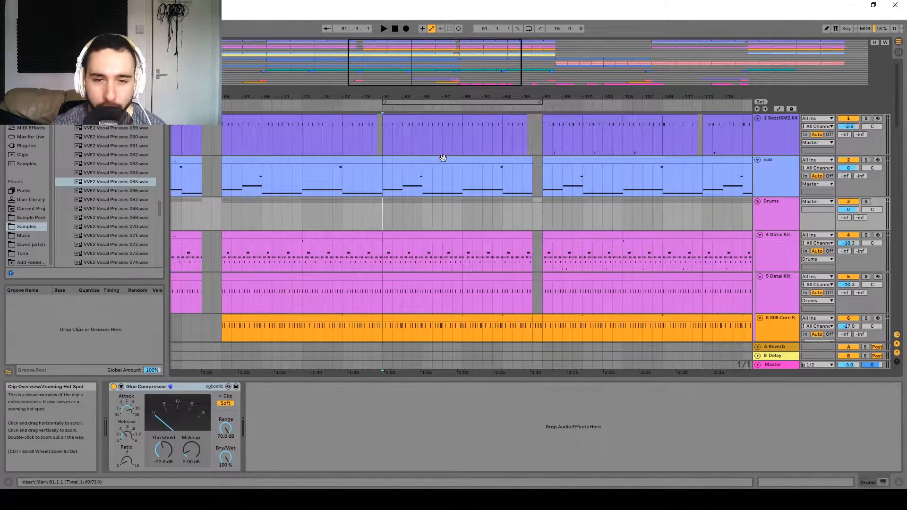
scroll(443, 156, "down", 4)
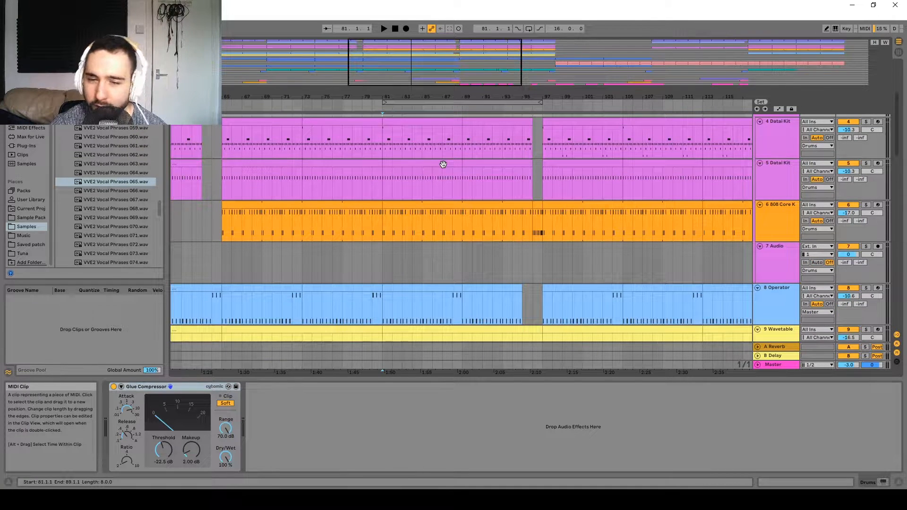
scroll(449, 206, "down", 2)
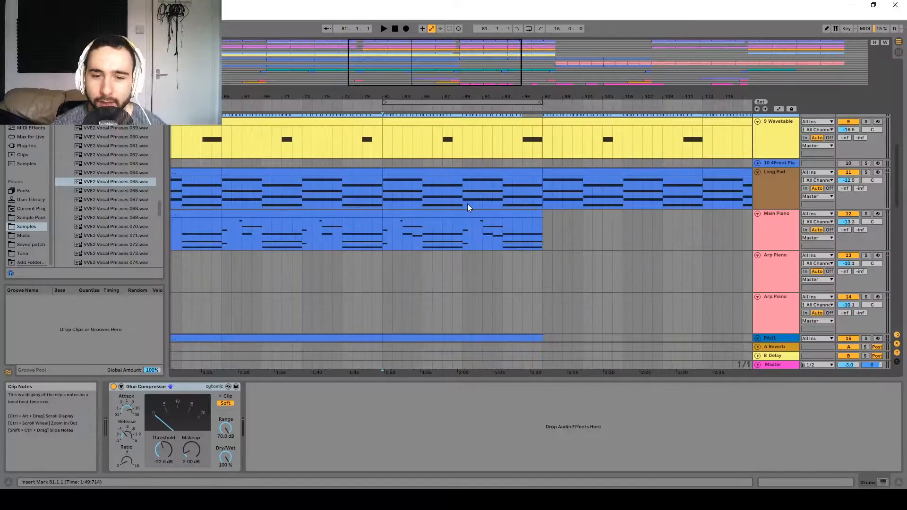
left_click_drag(451, 214, 434, 313)
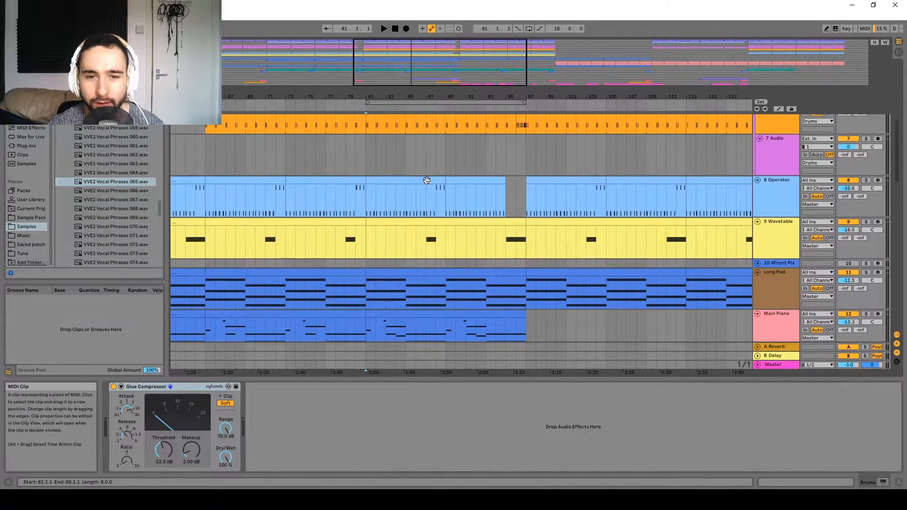
left_click_drag(427, 180, 376, 326)
left_click_drag(404, 198, 419, 272)
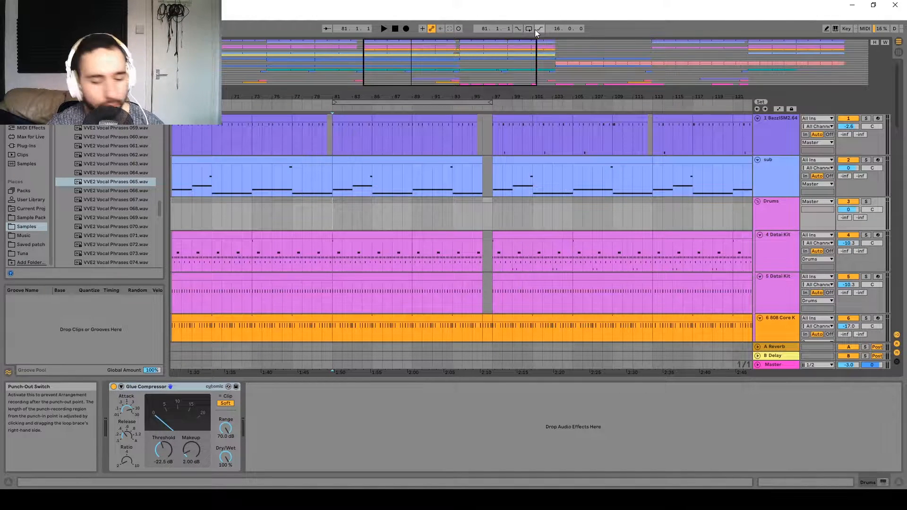
- Turn on looping for the 16-bar section from bar 81 to bar 97
left_click(525, 29)
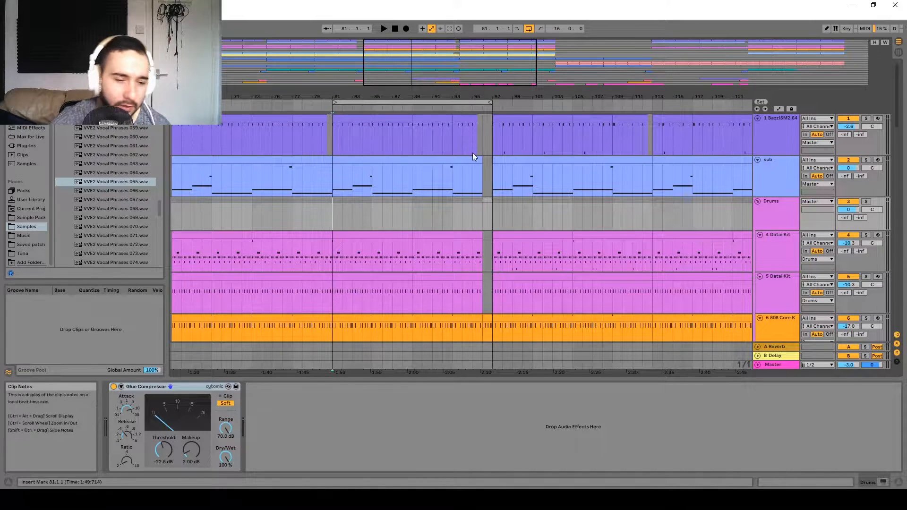
scroll(432, 171, "down", 3)
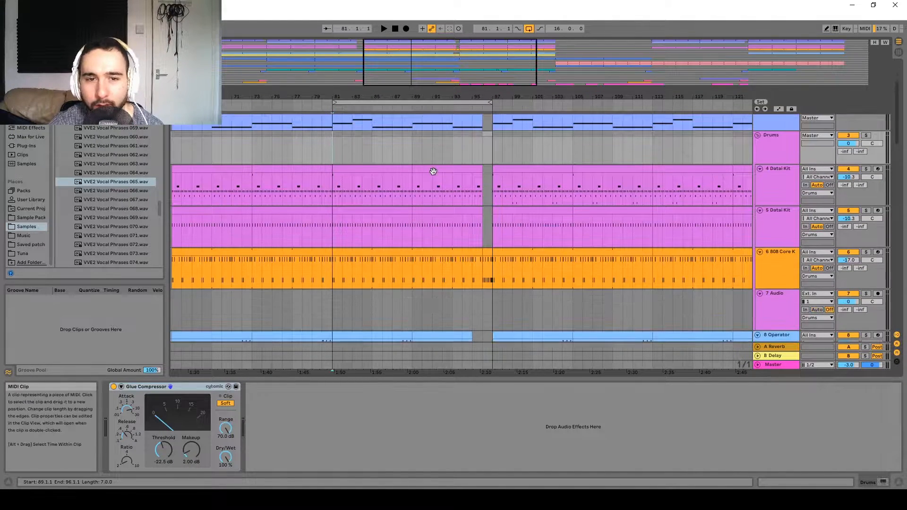
mouse_move(475, 89)
left_mouse_down()
mouse_move(473, 70)
mouse_move(476, 90)
left_mouse_up()
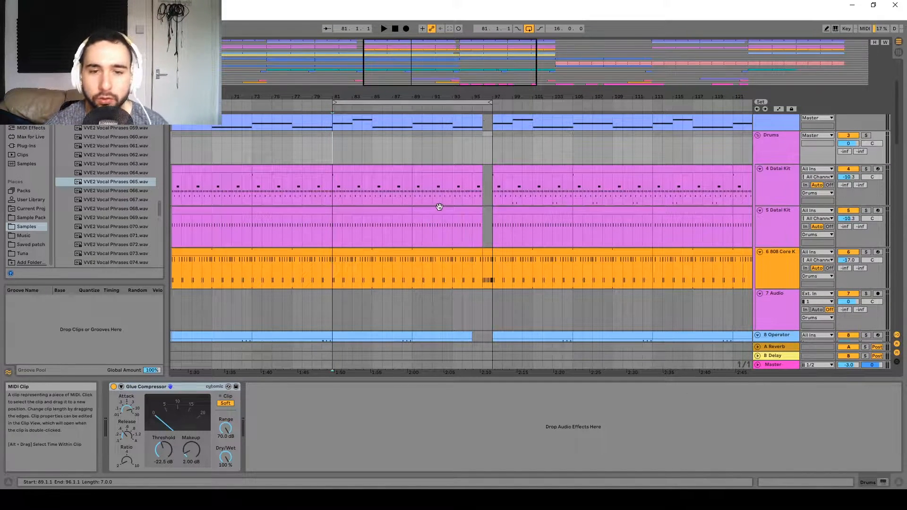
scroll(441, 202, "up", 4, "ctrl")
scroll(405, 239, "down", 8)
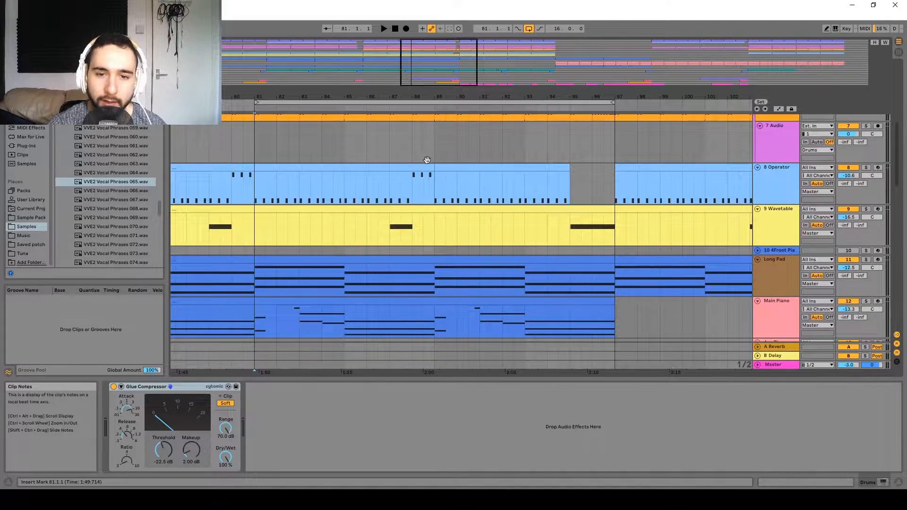
scroll(427, 161, "up", 6)
- Play the looped section briefly from bar 81 and look over the tracks that make it up
key("space")
scroll(460, 237, "down", 10)
scroll(466, 163, "down", 1)
key("space")
scroll(492, 207, "up", 8)
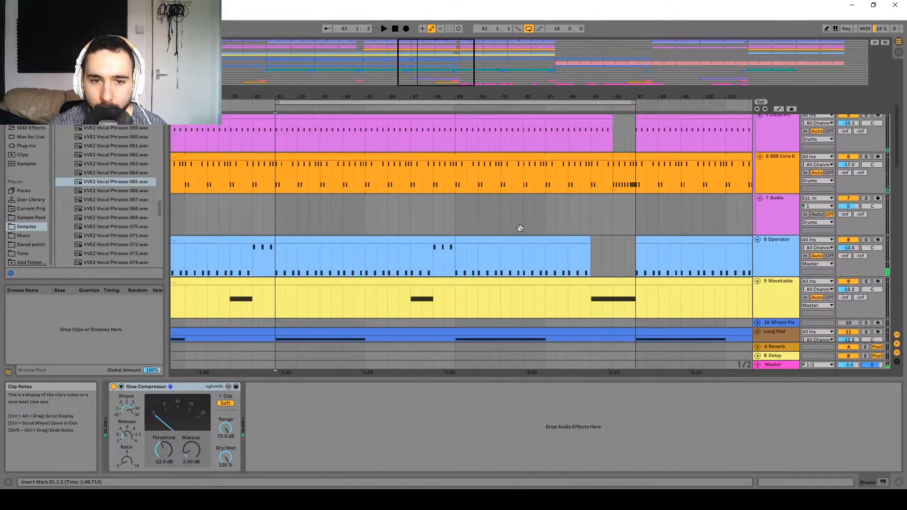
scroll(492, 279, "down", 8)
scroll(573, 217, "up", 10)
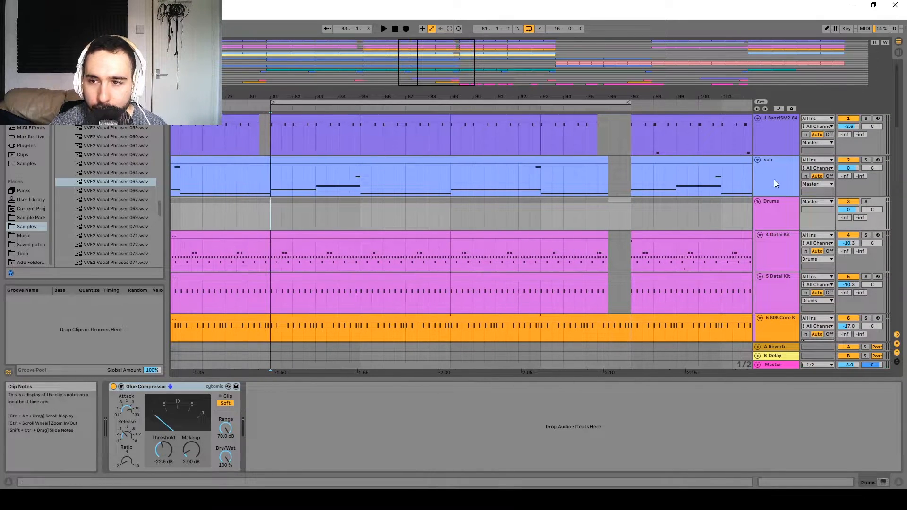
- Show the sub track's devices, solo the track and play it from bar 81
left_click(776, 182)
left_click(868, 163)
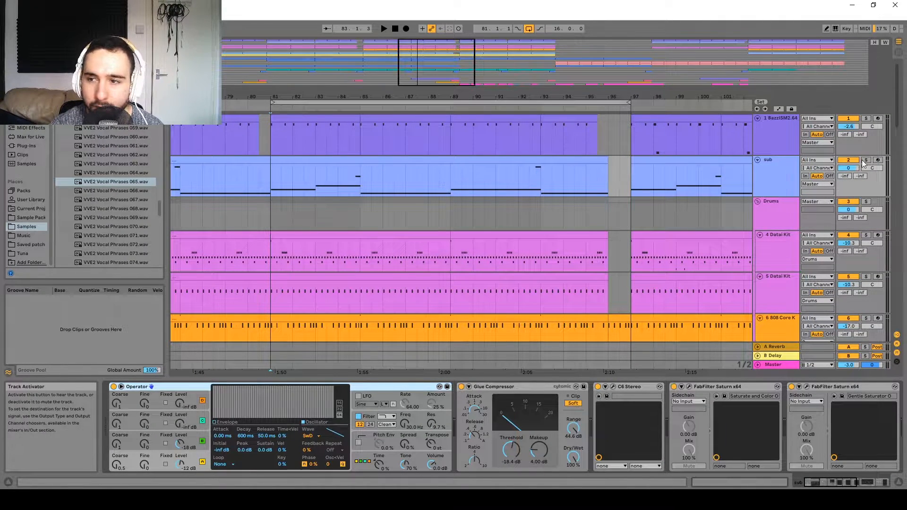
key("space")
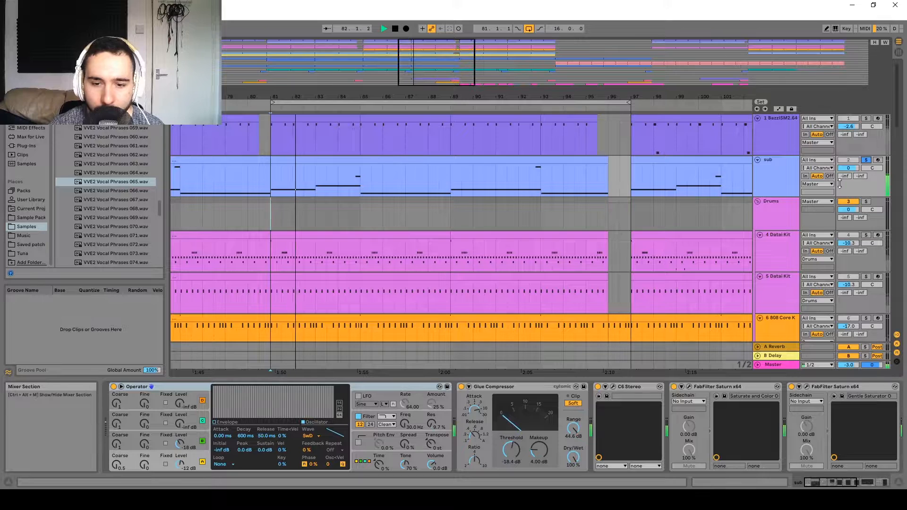
- Solo the BazzISM2.64 kick track instead, play it from bar 81 and show its device chain
left_click(866, 119)
key("space")
key("space")
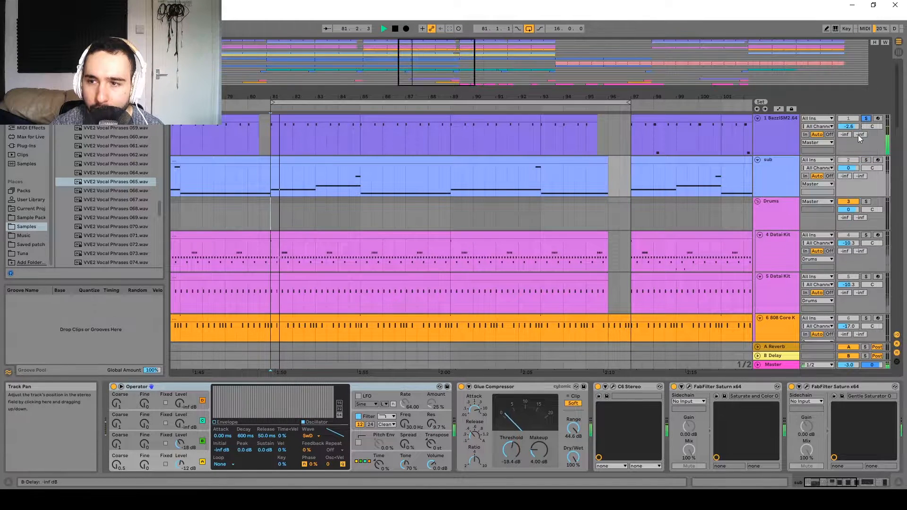
left_click(781, 128)
key("space")
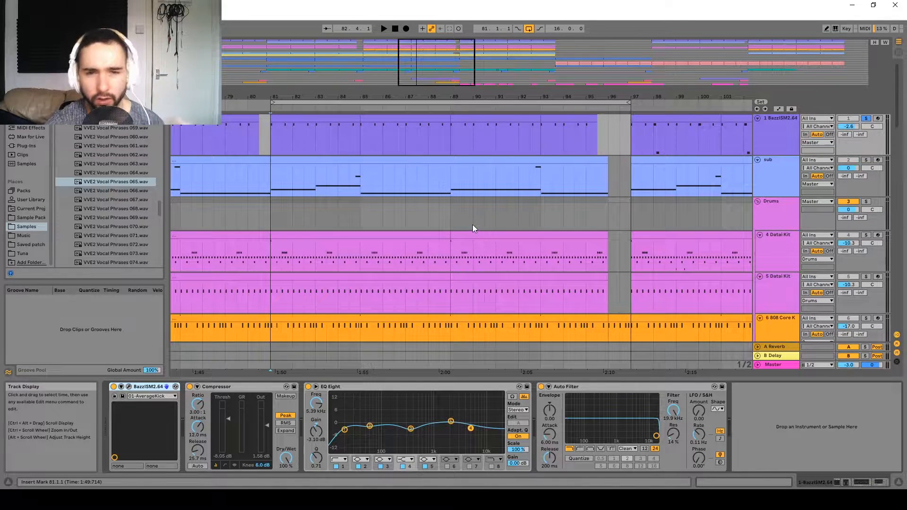
- Play the soloed kick's four-bar clip at bar 81 and open its MIDI notes
left_click(303, 120)
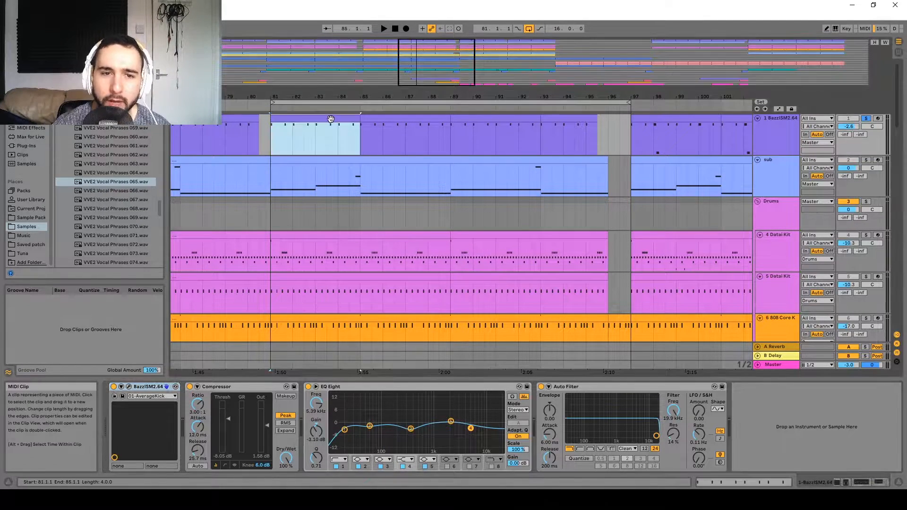
key("space")
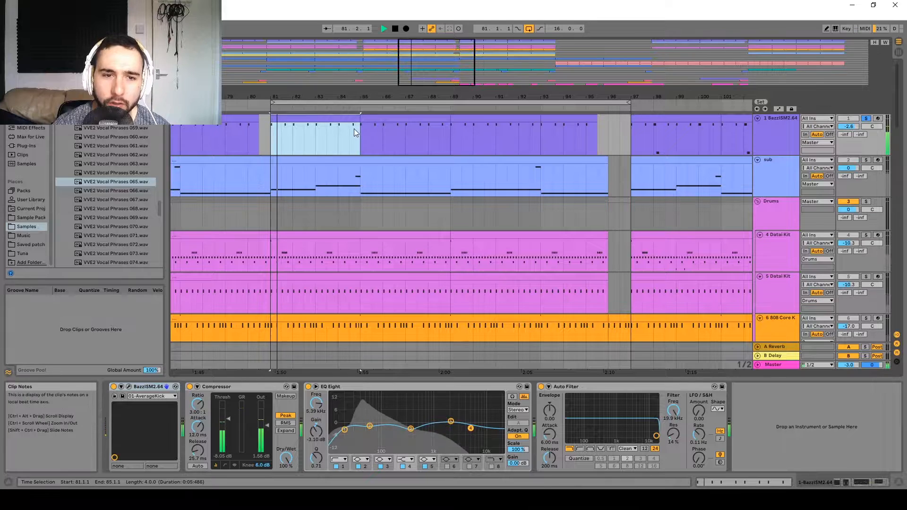
double_click(301, 117)
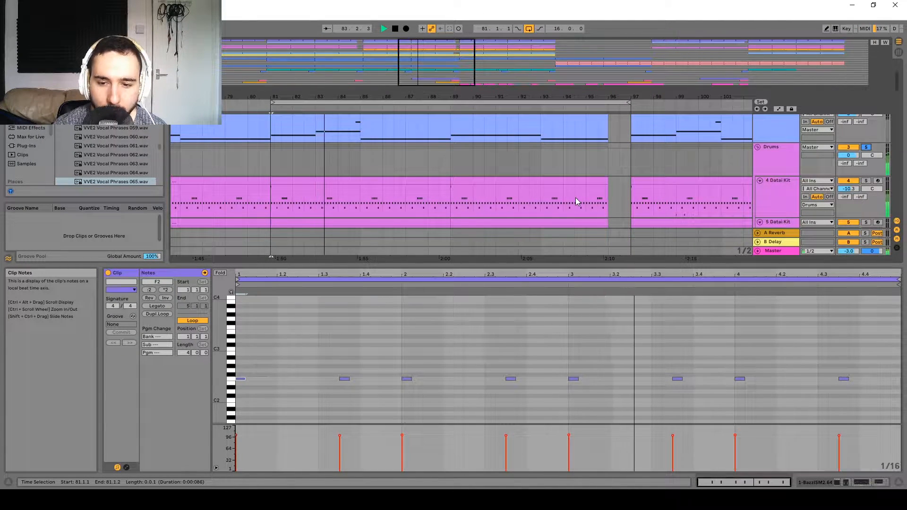
- Stop playback of the soloed Drums group and open the notes of the 4 Datai Kit clip at bar 81
left_click_drag(352, 161, 356, 215)
left_click_drag(414, 192, 421, 136)
key("space")
left_click_drag(445, 187, 347, 153)
left_click(316, 172)
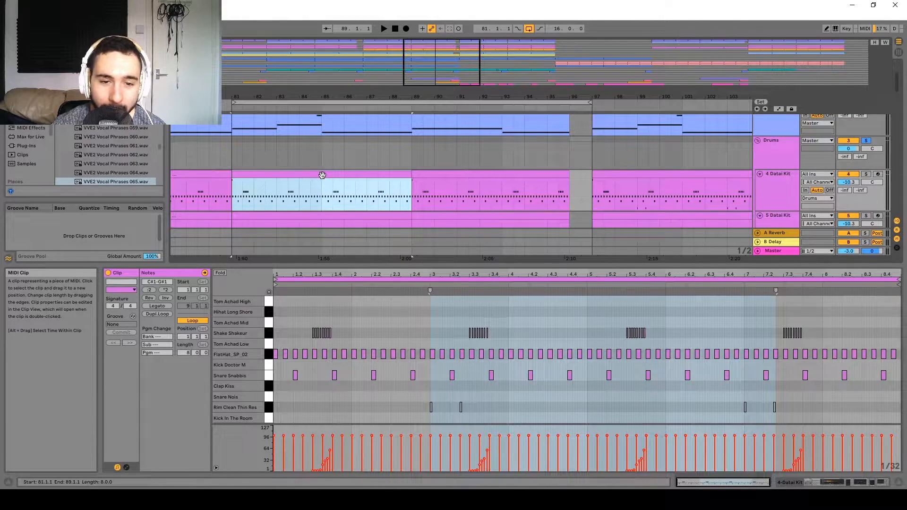
left_click(545, 318)
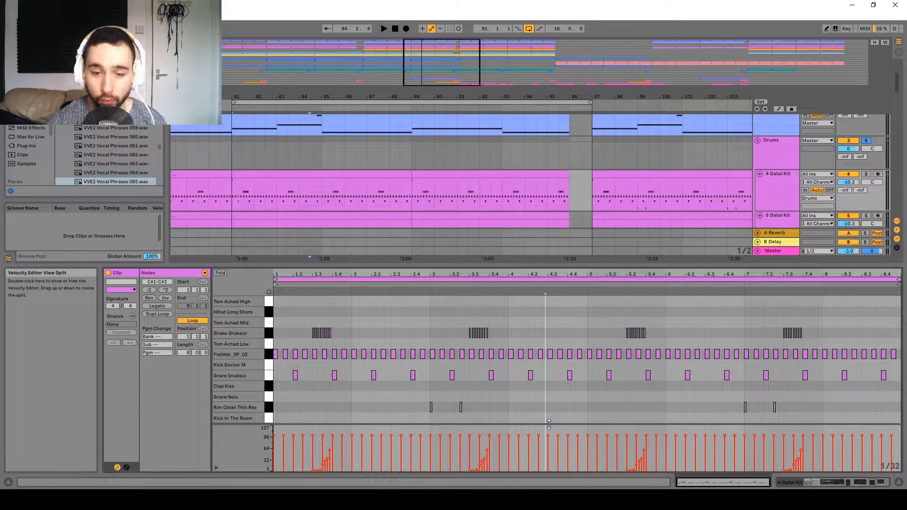
- Look over the remaining drum tracks and the Operator and Wavetable tracks below them
scroll(364, 197, "up", 2)
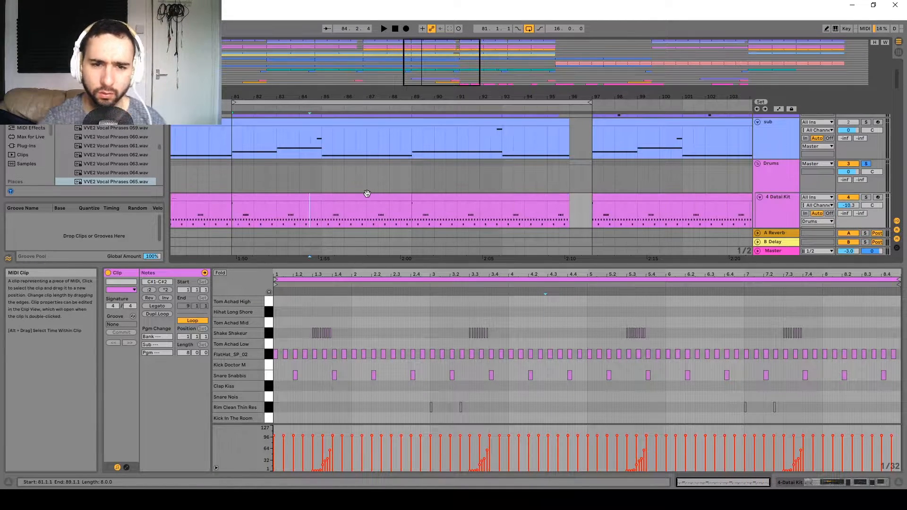
scroll(333, 197, "down", 4)
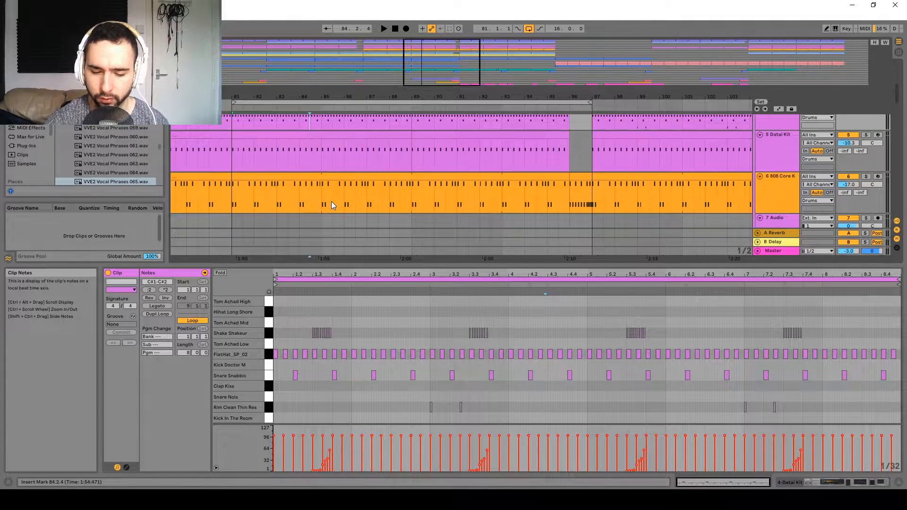
scroll(336, 200, "down", 2)
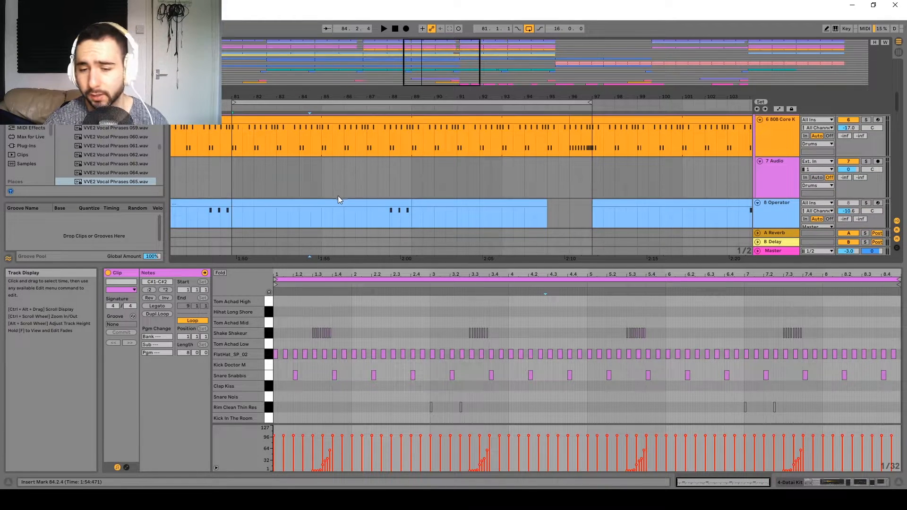
scroll(339, 199, "down", 2)
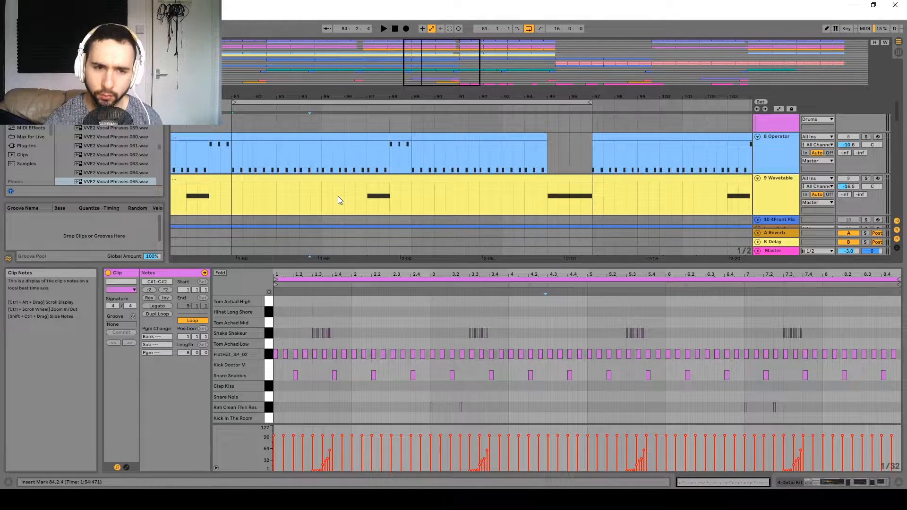
- Enlarge the arrangement area and select the 4 Datai Kit clip spanning bars 81 to 89
scroll(305, 232, "up", 1)
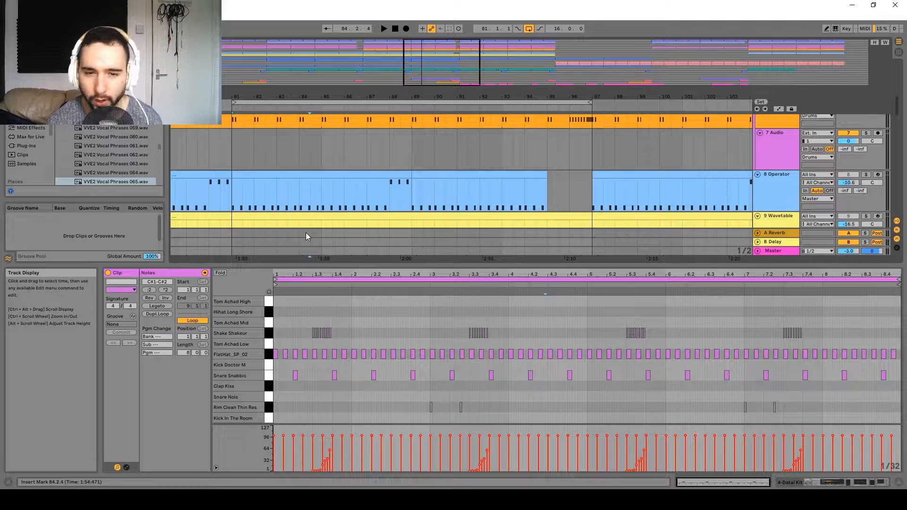
scroll(306, 234, "up", 2)
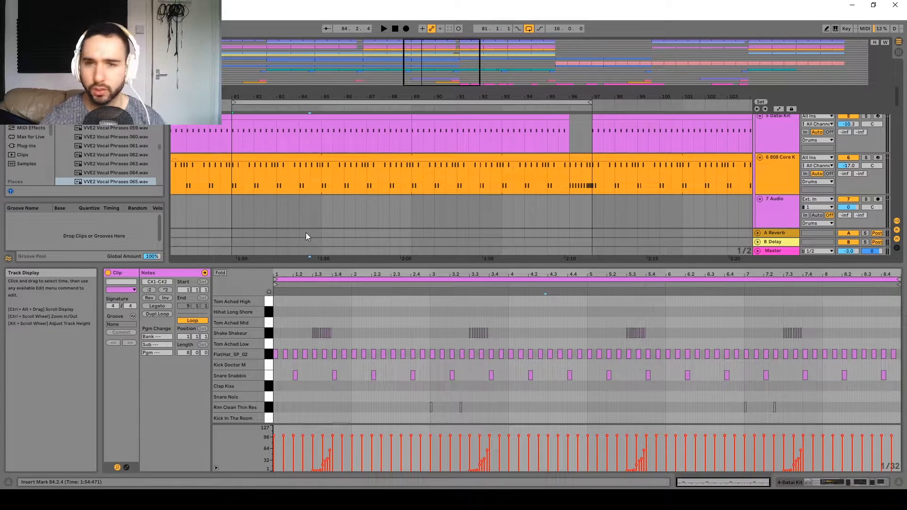
scroll(305, 233, "up", 2)
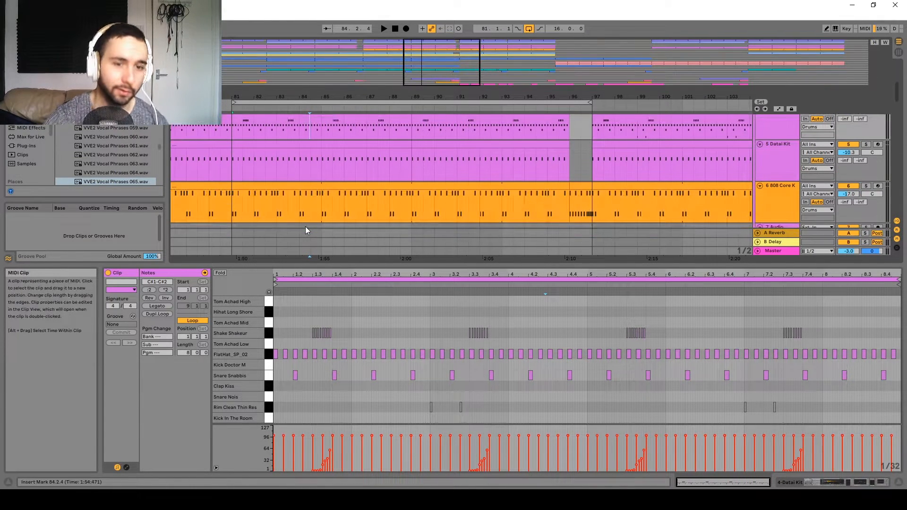
left_click_drag(312, 265, 331, 328)
scroll(326, 222, "up", 2)
left_click(327, 169)
left_click_drag(383, 200, 422, 259)
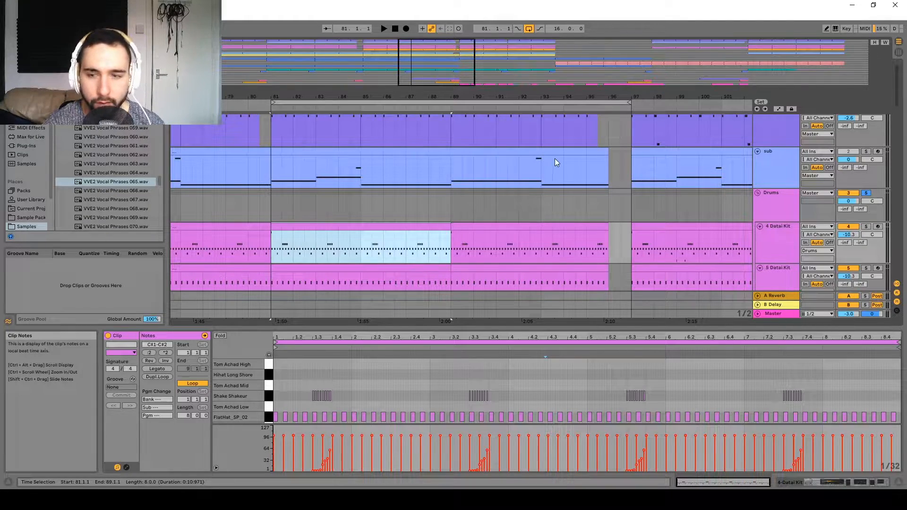
- Solo the 4 Datai Kit track and play it from bar 81
left_click_drag(676, 201, 683, 235)
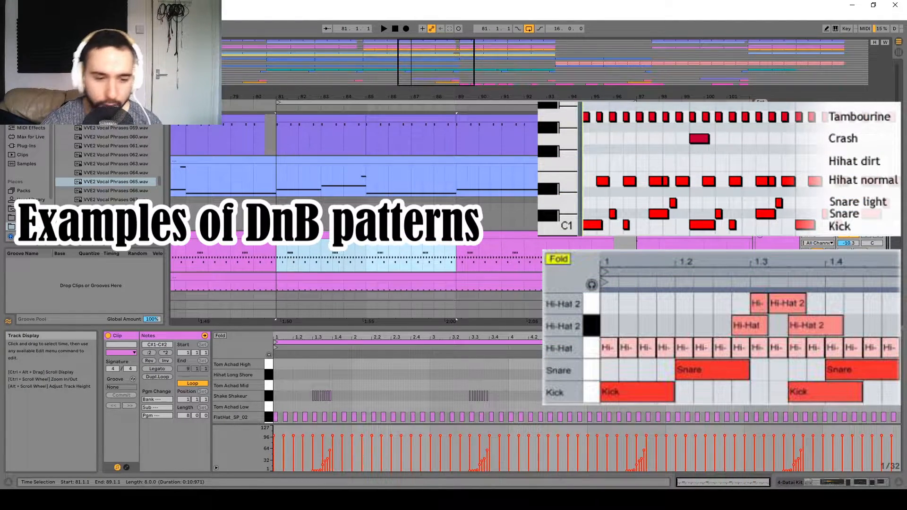
scroll(301, 143, "down", 4)
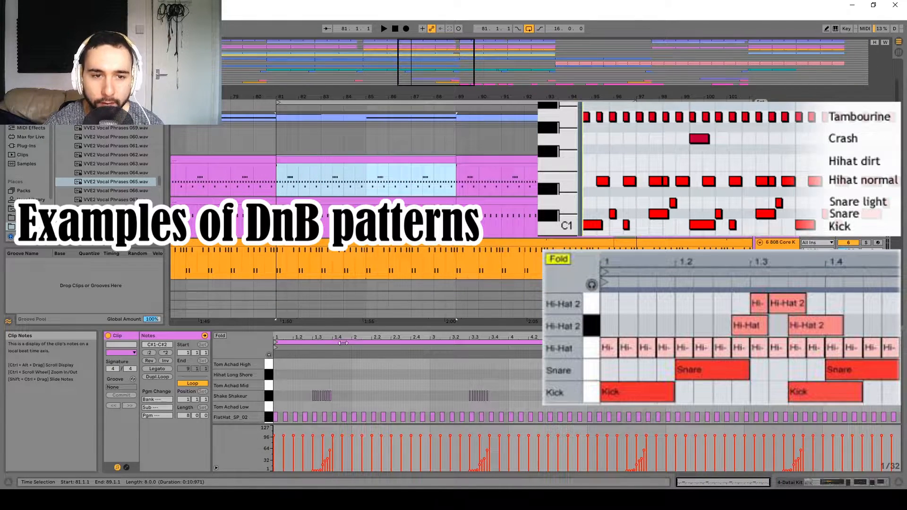
scroll(354, 392, "down", 2)
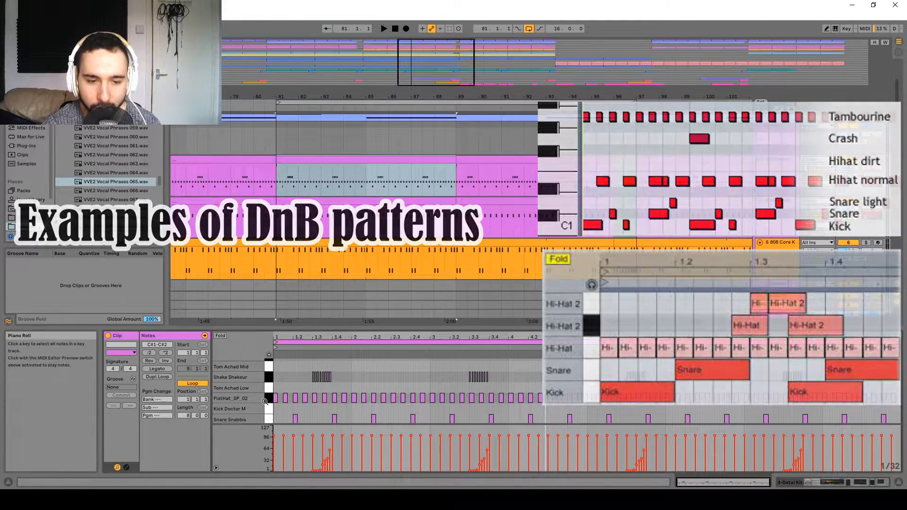
left_click(866, 159)
key("space")
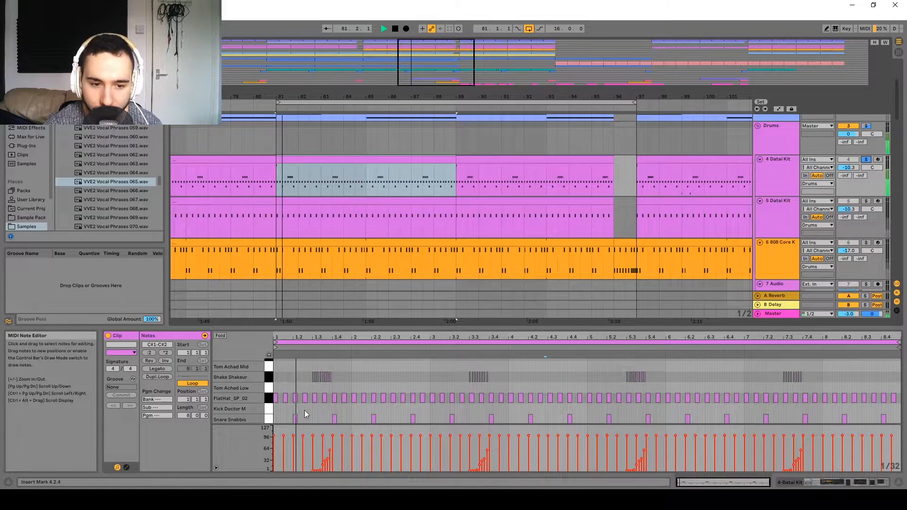
- Show the 4 Datai Kit device chain and solo its FlatHat_SP_02 pad while playing from bar 81
key("space")
key("shift+Tab")
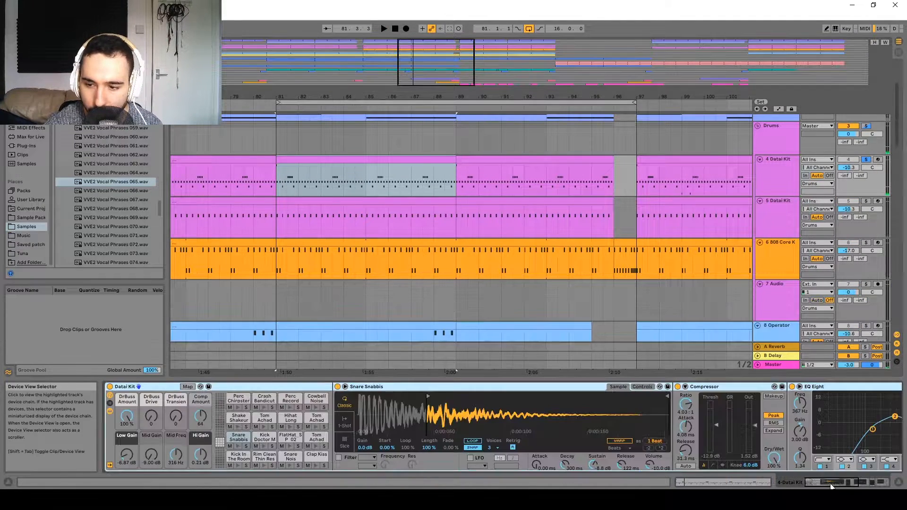
key("space")
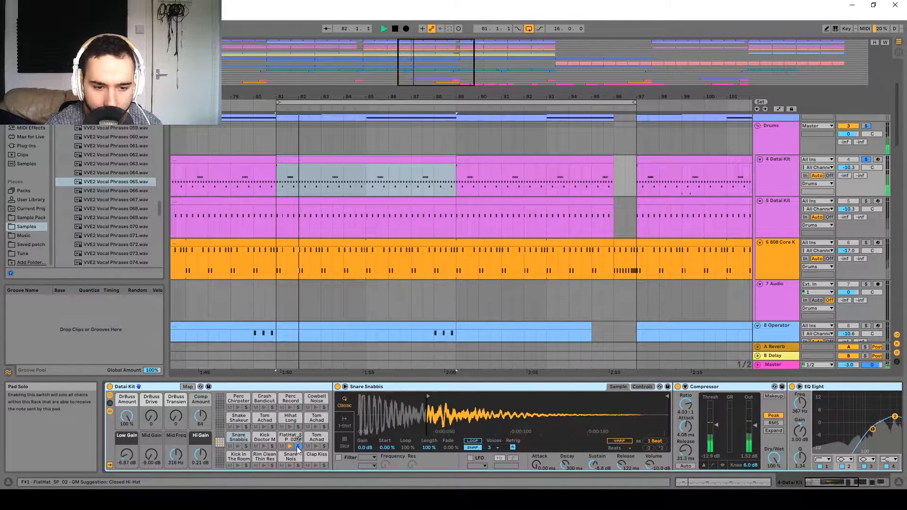
- Open the 4 Datai Kit clip's notes and select all FlatHat_SP_02 notes, followed by all Snare Snabbis notes
double_click(325, 168)
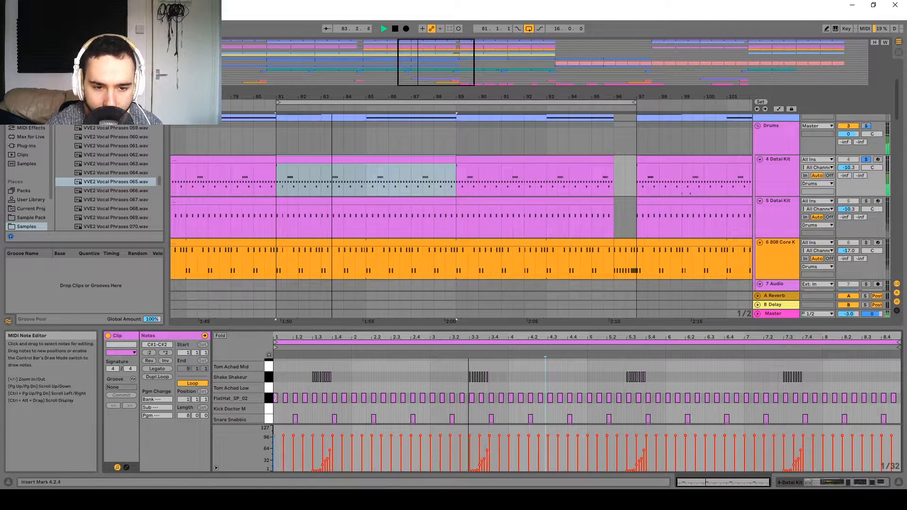
left_click(269, 398)
scroll(270, 402, "down", 3)
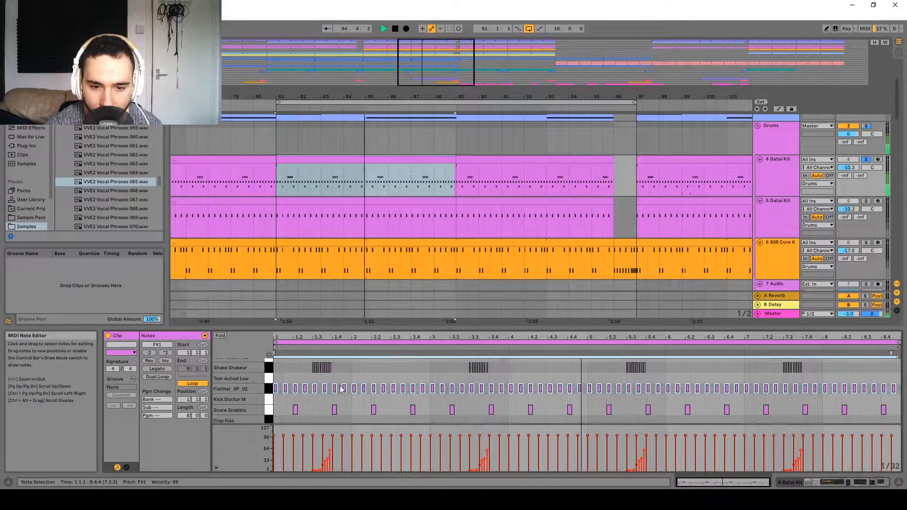
left_click(268, 391)
- Solo the Snare Snabbis pad in the 4 Datai Kit rack and add the BazzISM2.64 kick track to the solo
key("shift+Tab")
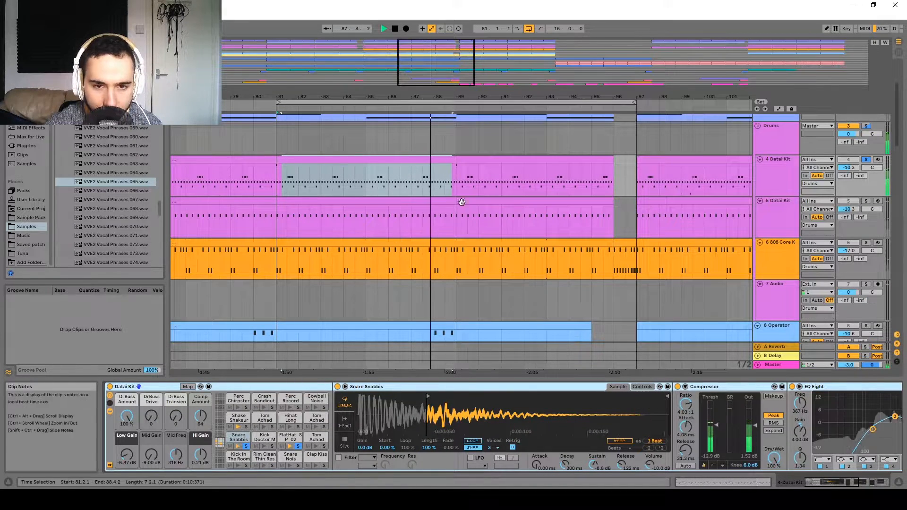
scroll(435, 220, "up", 3)
left_click(865, 119)
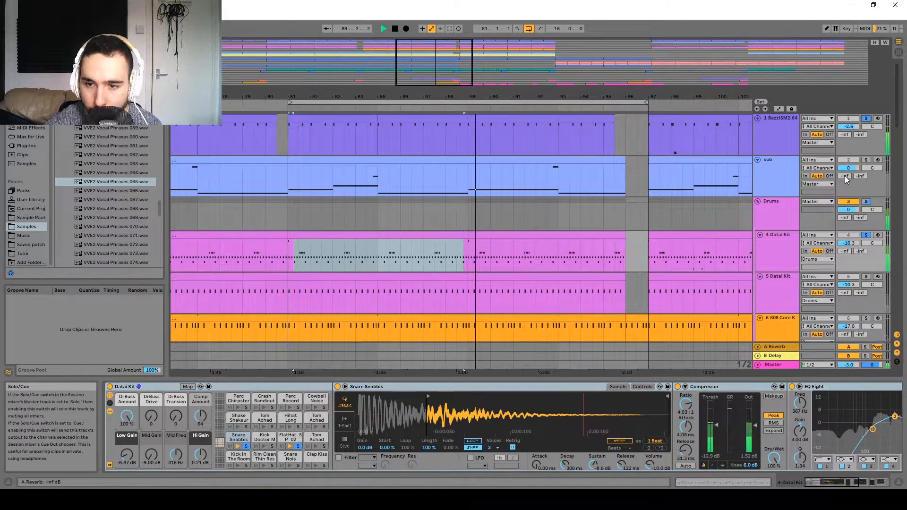
- Compare the MIDI notes of the 4 Datai Kit and 5 Datai Kit clips at bar 81
double_click(349, 250)
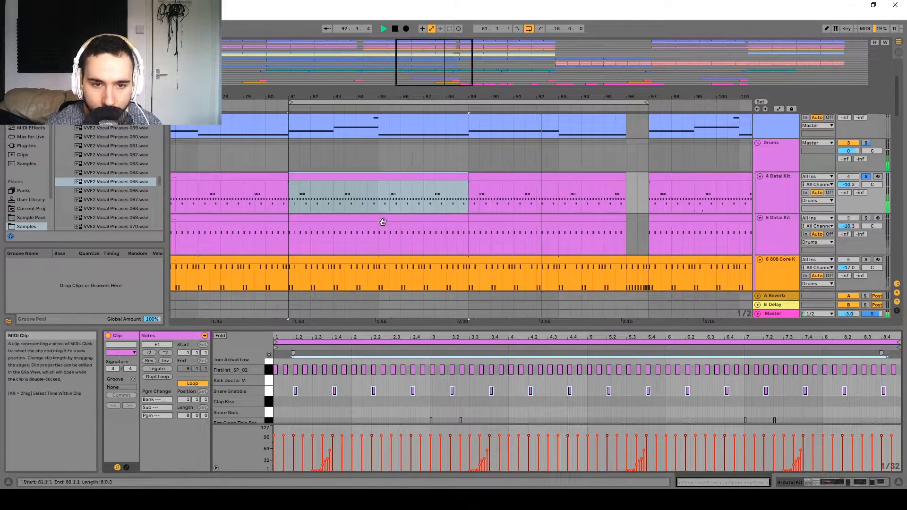
left_click(381, 232)
scroll(380, 361, "down", 2)
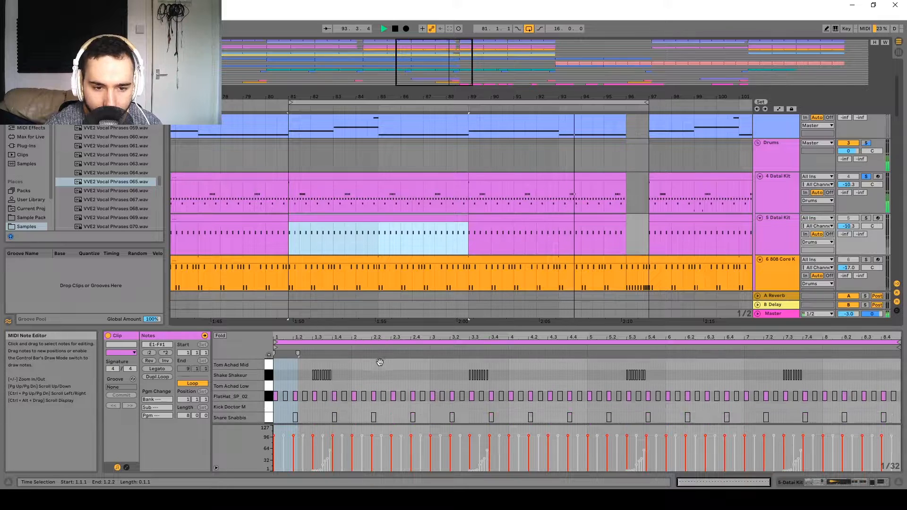
- Compare the device chains of both Datai Kit tracks and solo the FlatHat_SP_02 pad on 5 Datai Kit
left_click(765, 234)
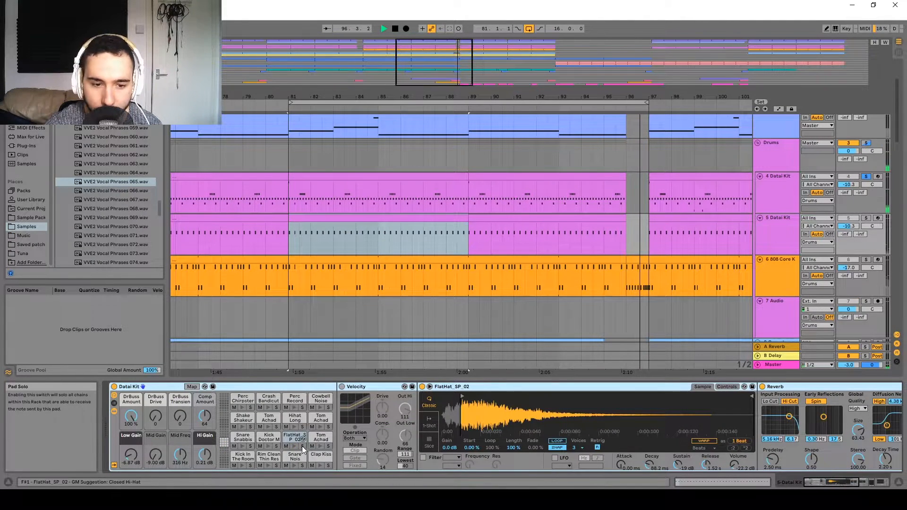
key("space")
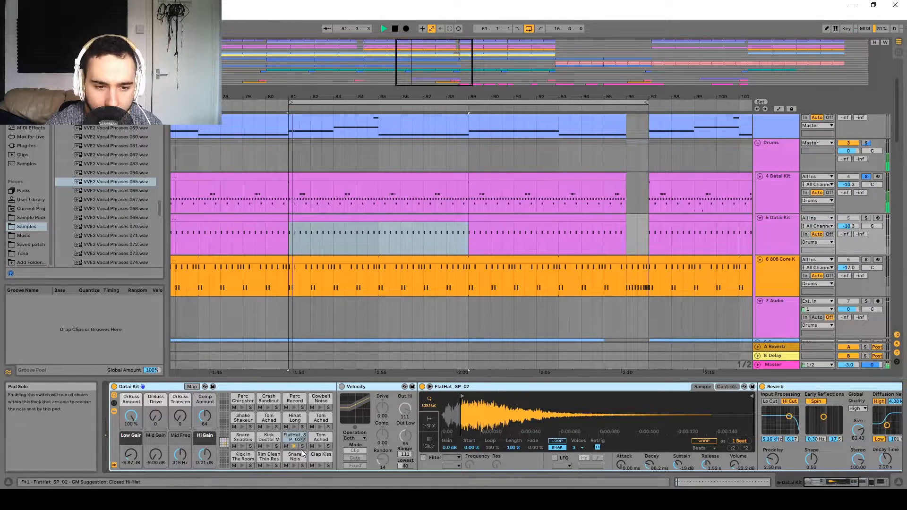
left_click(782, 192)
left_click(777, 236)
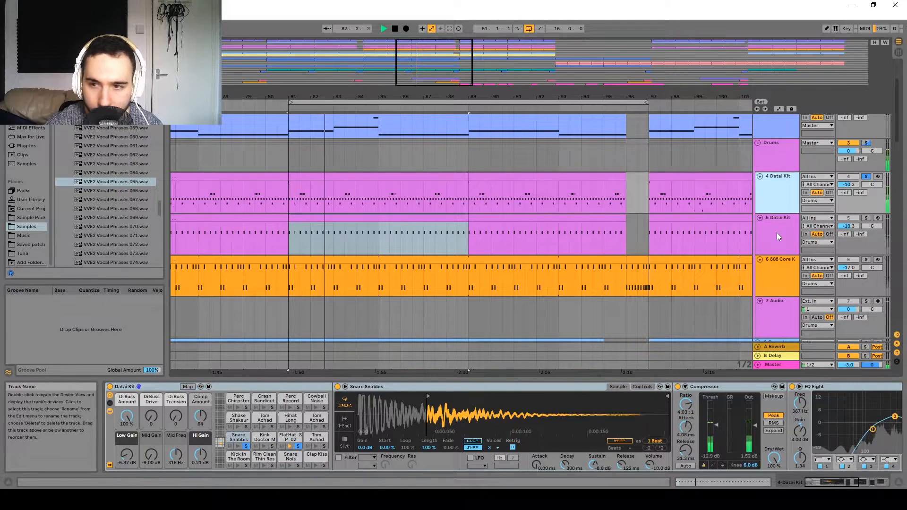
left_click(298, 454)
left_click(298, 446)
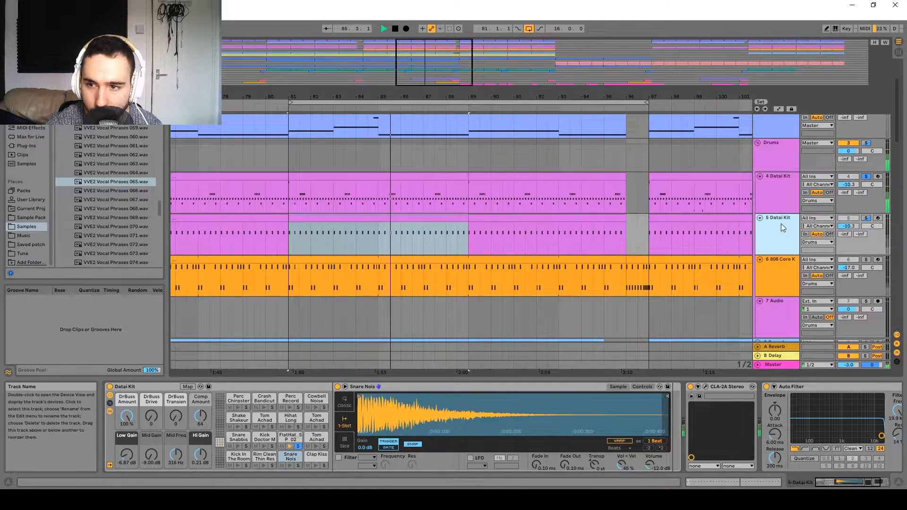
left_click(285, 440)
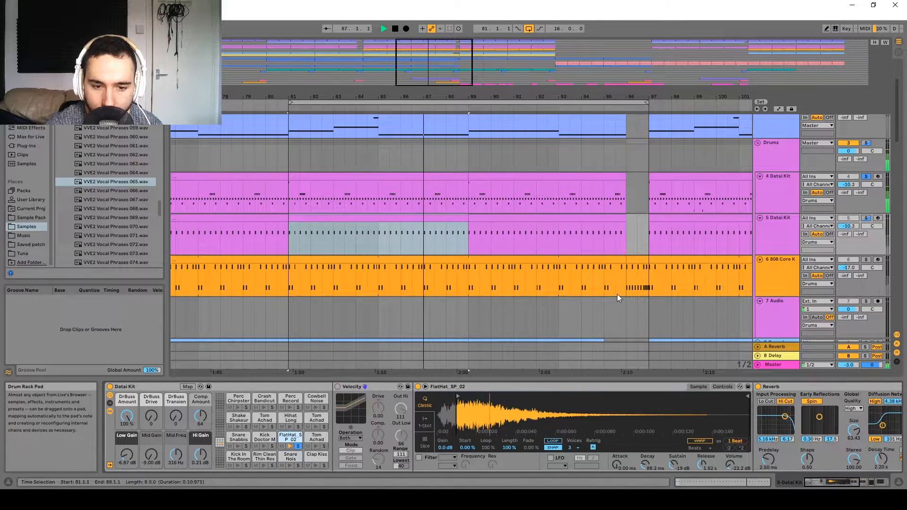
- Add the 5 Datai Kit track to the solo, trying its volume at 1.5 and undoing that change
left_click_drag(850, 228, 851, 203)
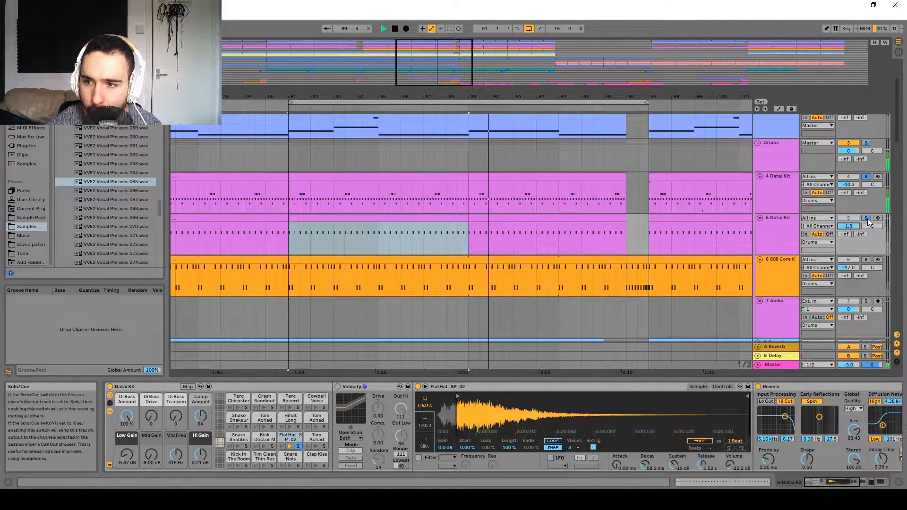
key("ctrl+z")
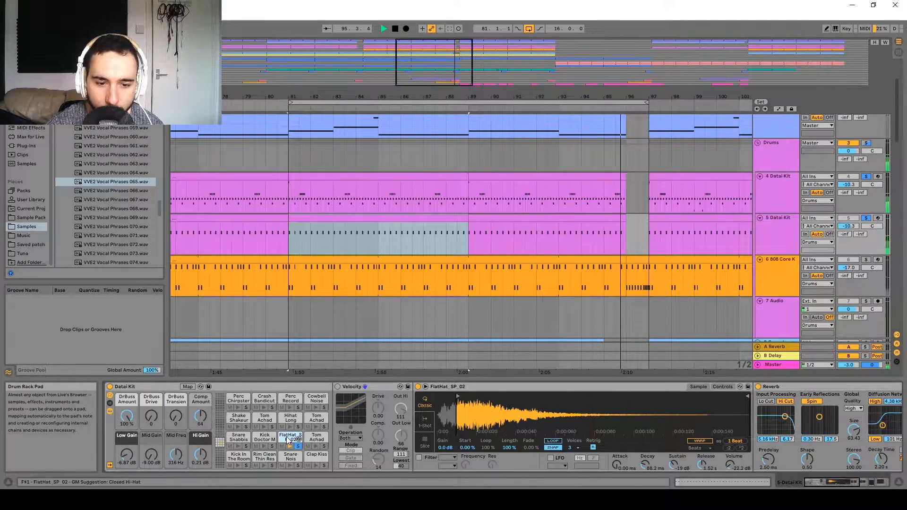
- Compare the effects on the FlatHat_SP_02 pad between the 4 Datai Kit and 5 Datai Kit tracks
left_click_drag(704, 439, 377, 438)
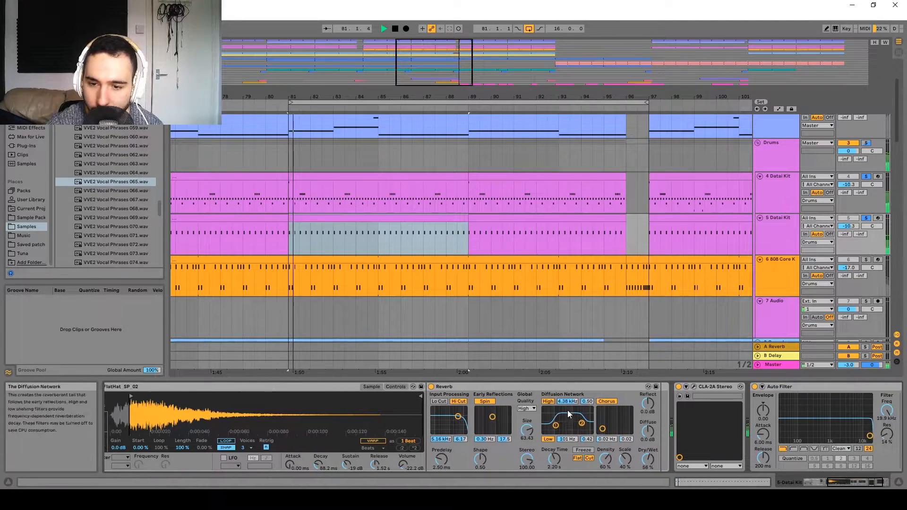
left_click(795, 181)
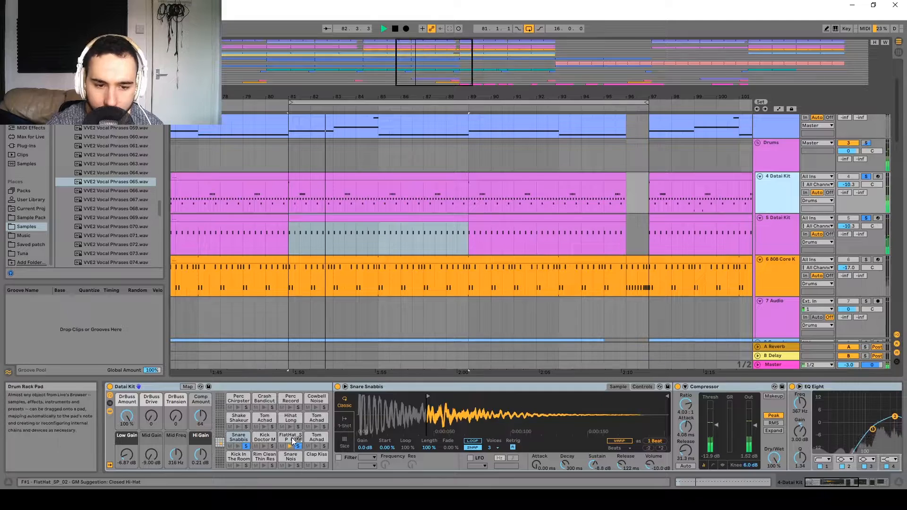
left_click(289, 442)
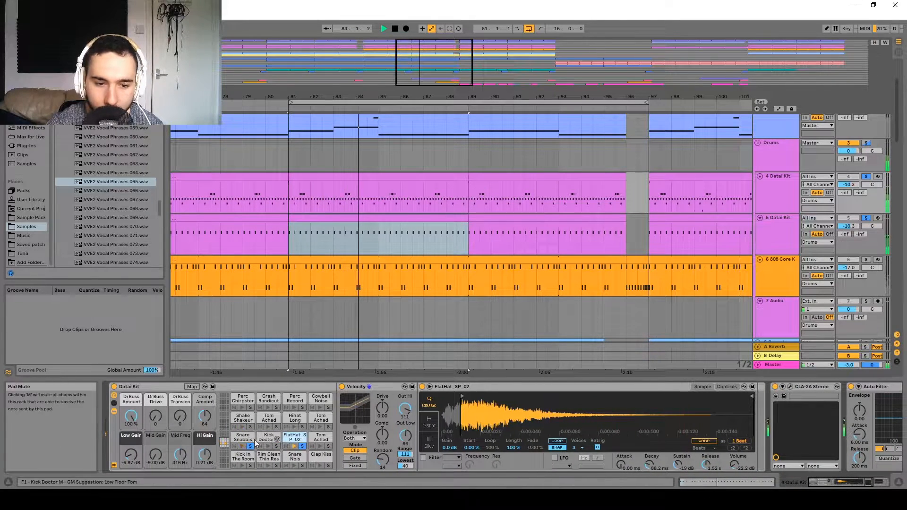
left_click(772, 239)
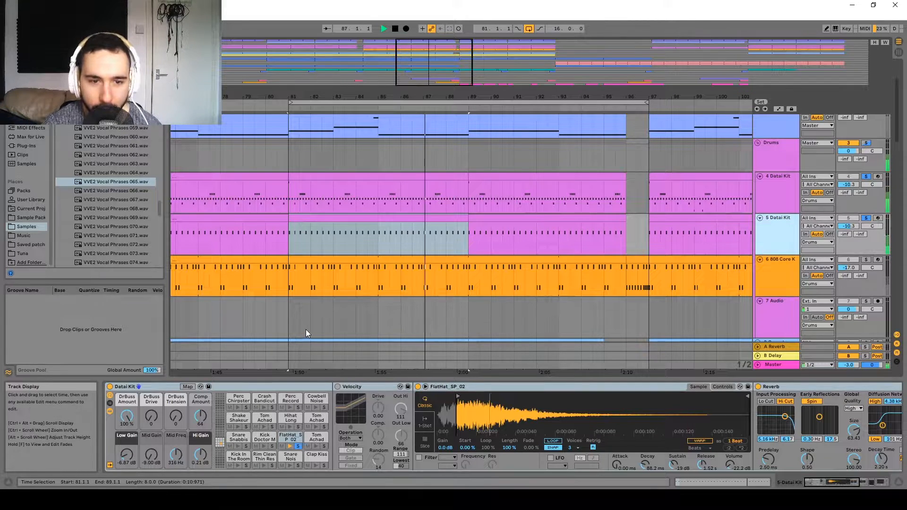
left_click(765, 192)
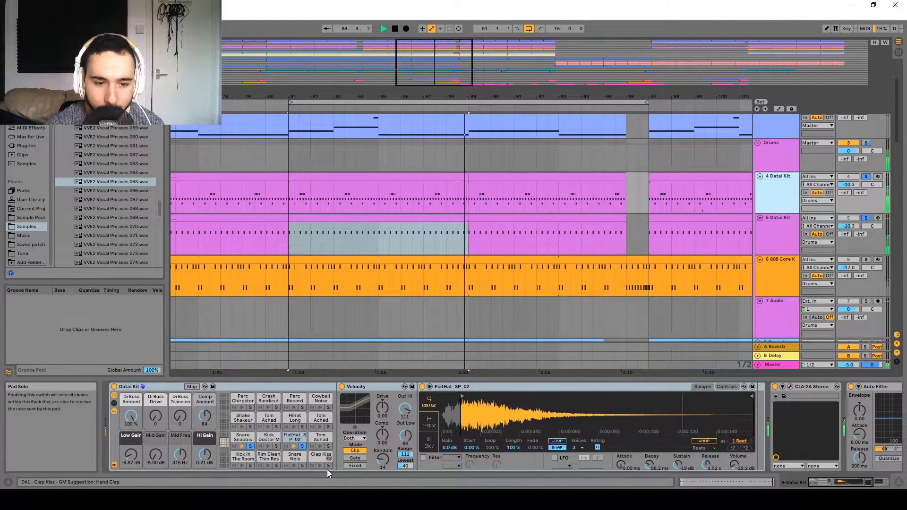
- Solo the Crash Bandicut and Shake Shakeur pads on 4 Datai Kit and show the Shake Shakeur devices
left_click(276, 407)
double_click(365, 178)
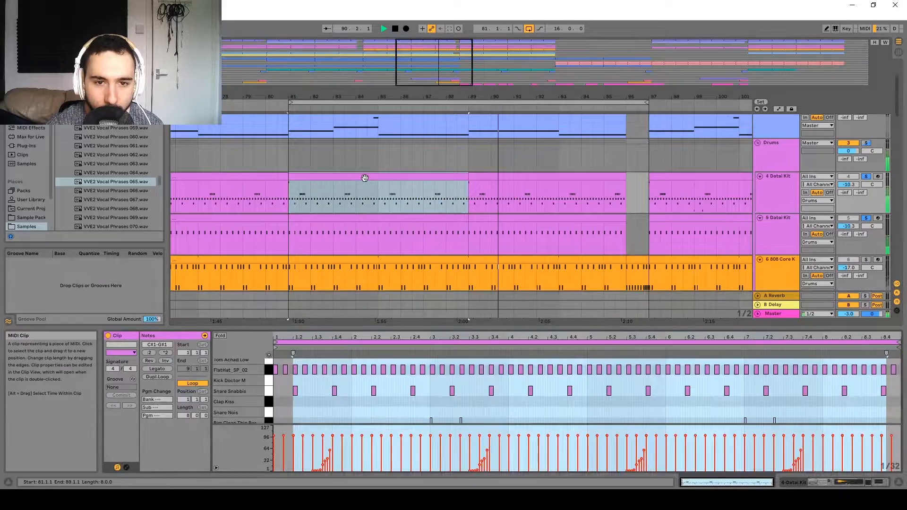
left_click(772, 191)
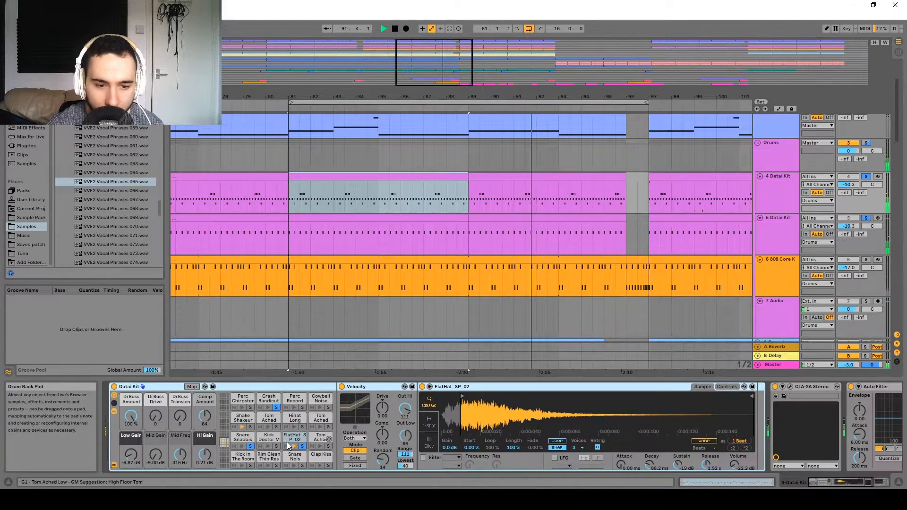
left_click(244, 418)
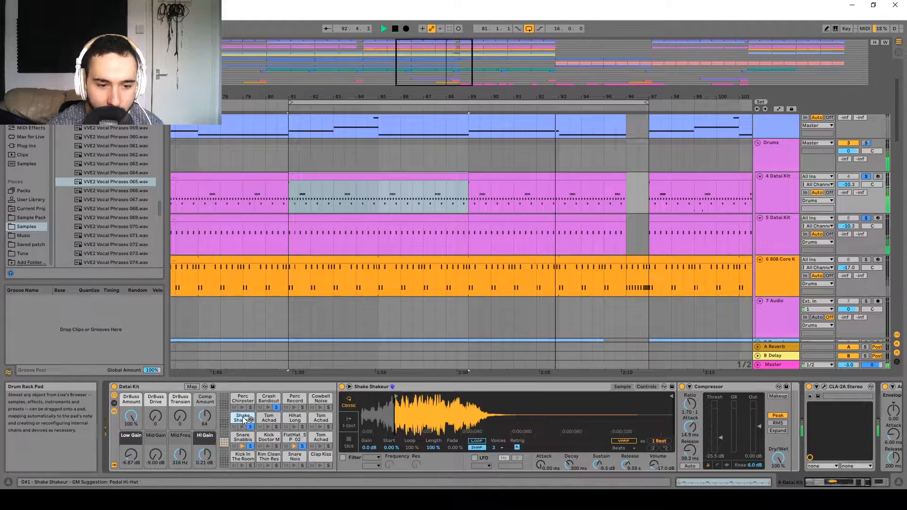
- Select the first group of Shake Shakeur notes in the 4 Datai Kit clip at bar 81 and stop playback
double_click(341, 175)
scroll(383, 406, "up", 3)
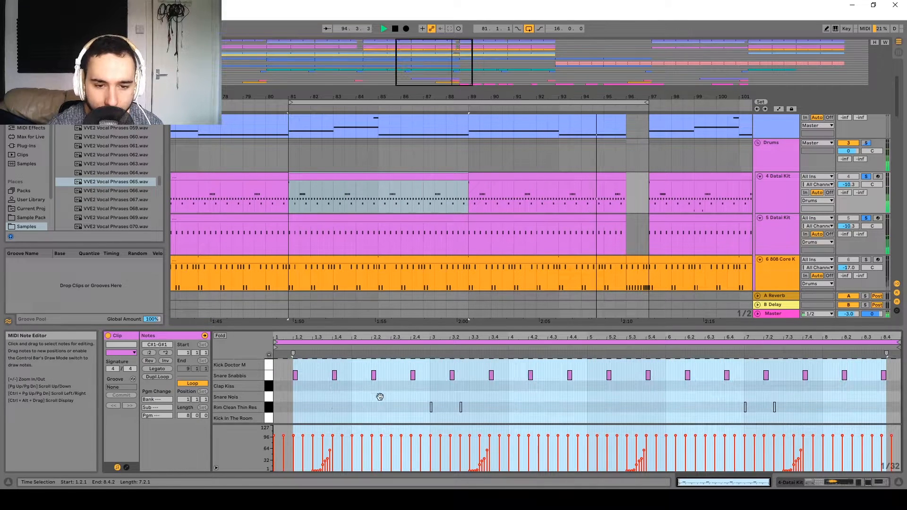
scroll(382, 405, "down", 1)
left_click_drag(306, 397, 339, 385)
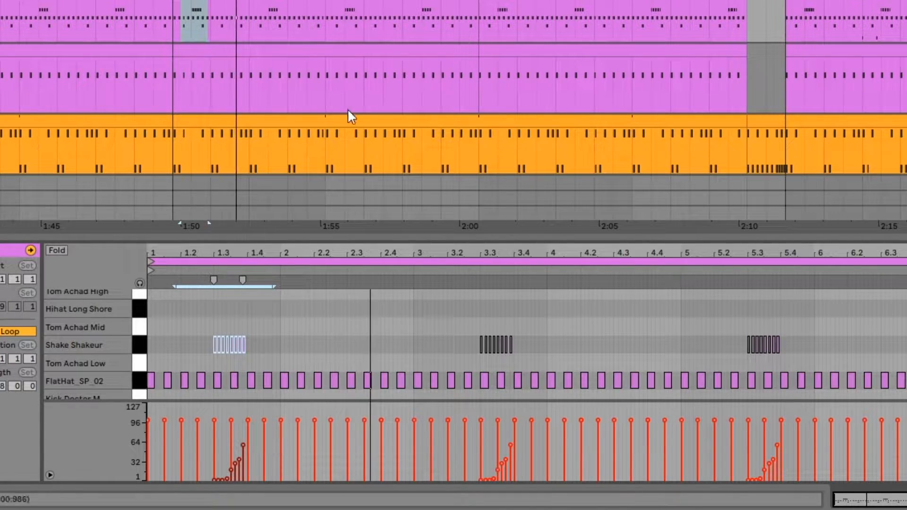
scroll(414, 101, "down", 3)
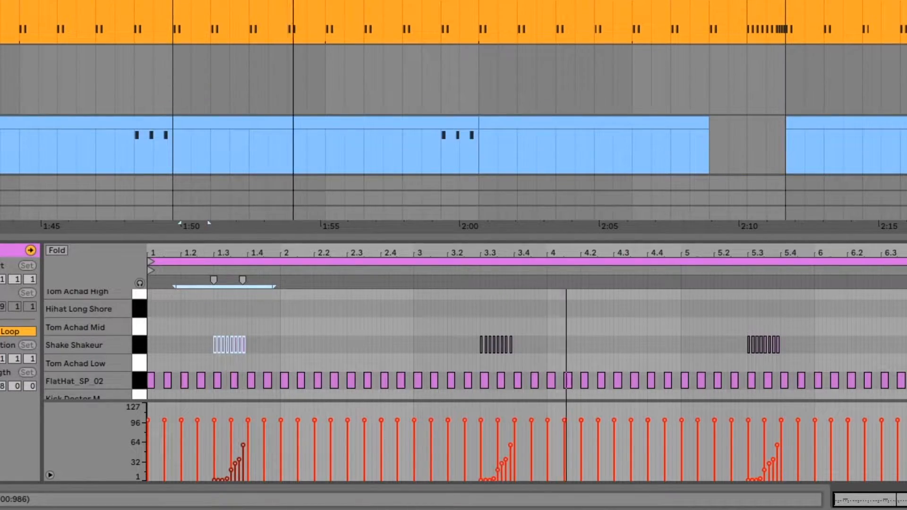
left_click_drag(441, 1, 456, 105)
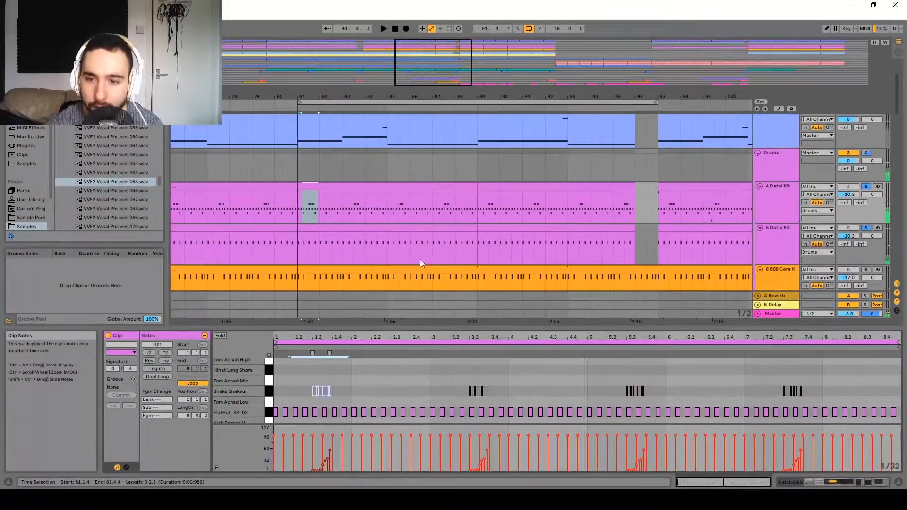
- Add the 6-808 Core Kit track to the solo, play the loop and show the kit's devices
left_click_drag(421, 263, 354, 235)
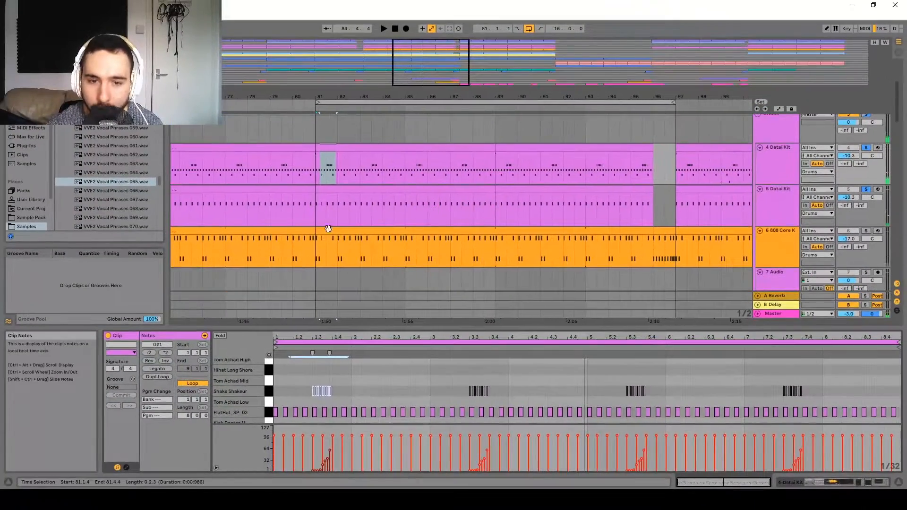
left_click(787, 239)
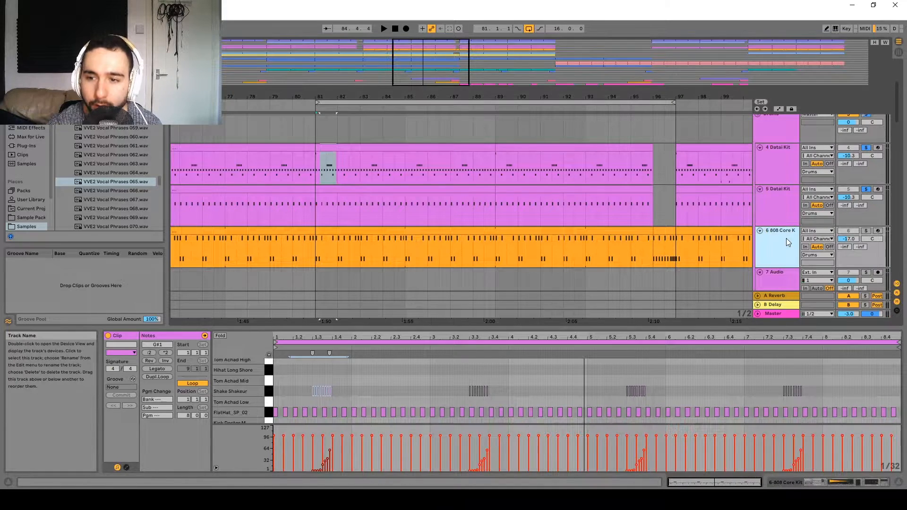
left_click(775, 172)
left_click(780, 242)
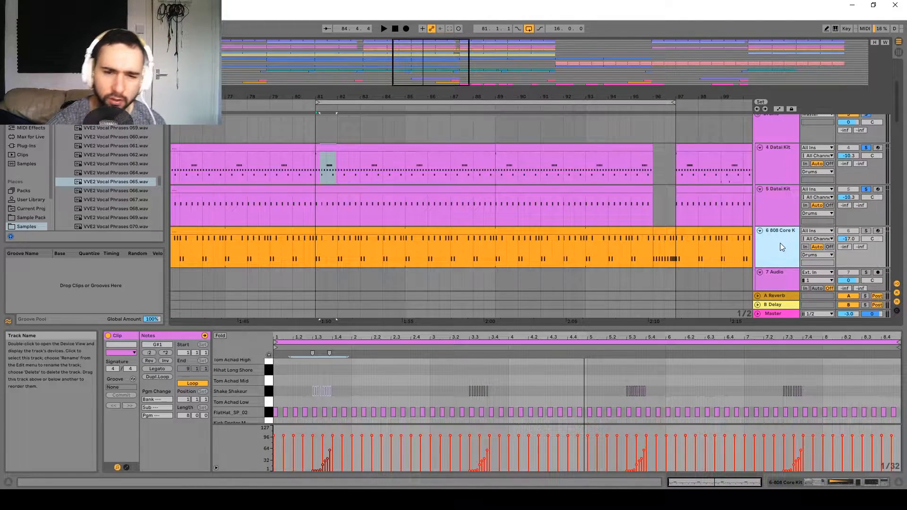
left_click(866, 231)
key("space")
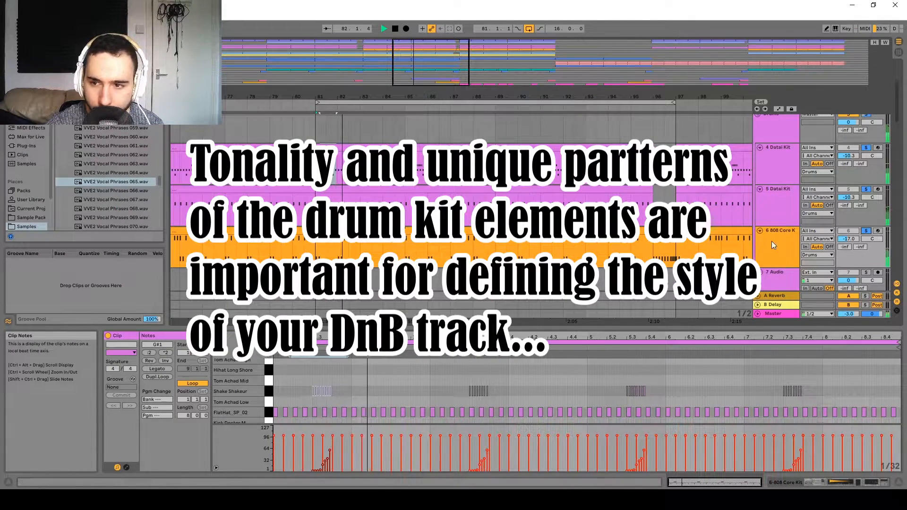
left_click(772, 242)
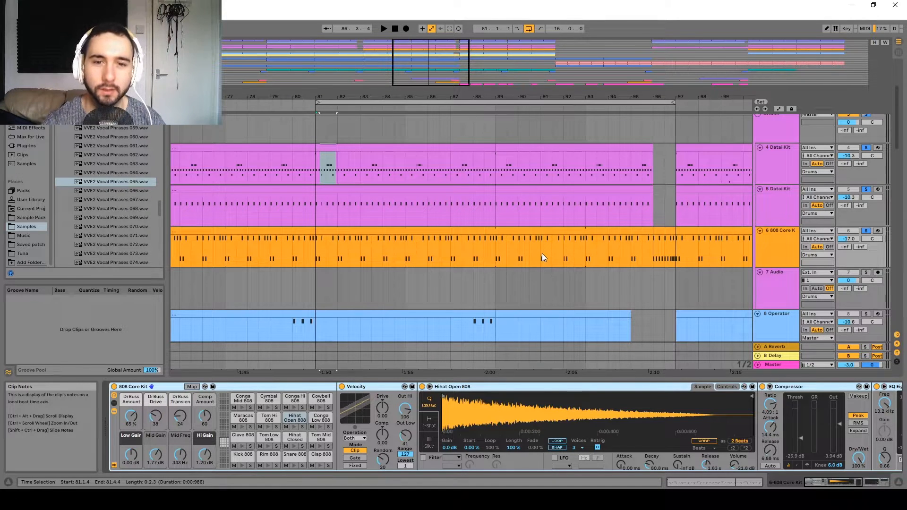
- Show the sub track's device chain, examining the Operator and Glue Compressor settings
scroll(541, 257, "up", 4)
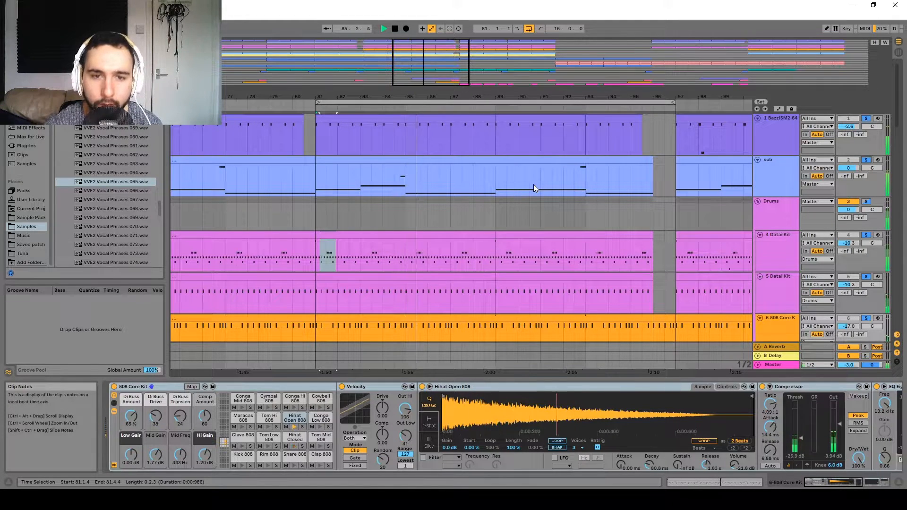
left_click(795, 180)
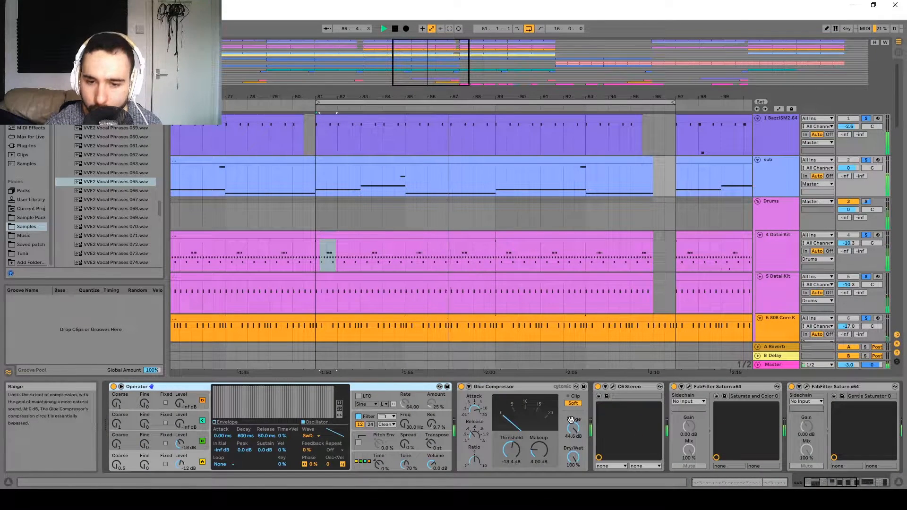
left_click_drag(651, 437, 572, 437)
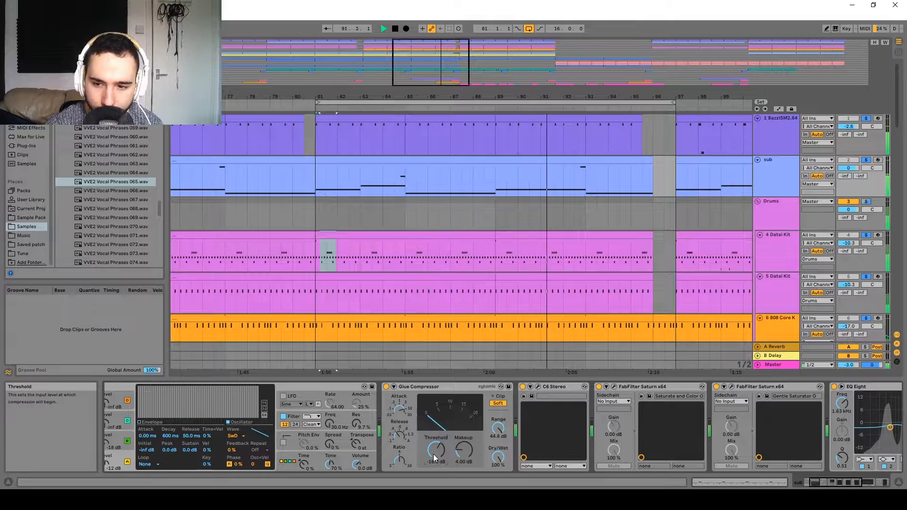
- Try the sub track's sidechain Compressor threshold at 6 dB and undo that change
left_click_drag(551, 431, 145, 432)
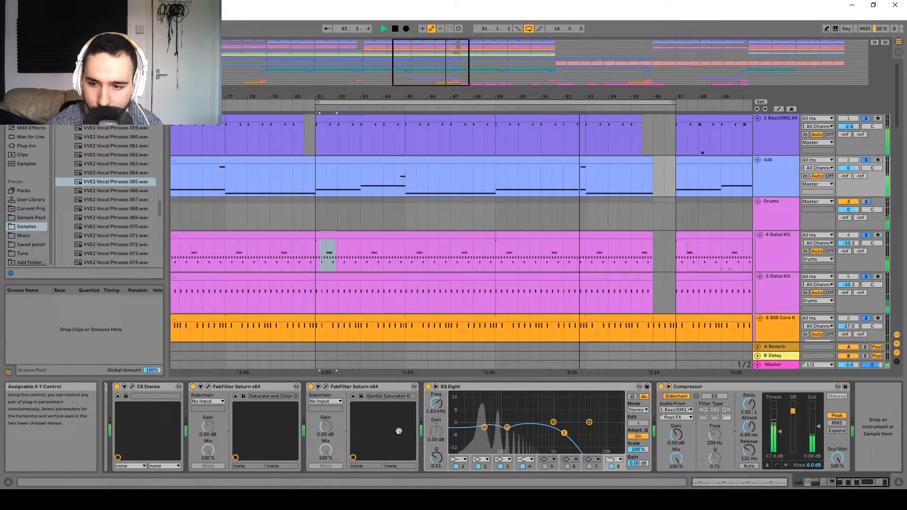
left_click_drag(755, 405, 779, 401)
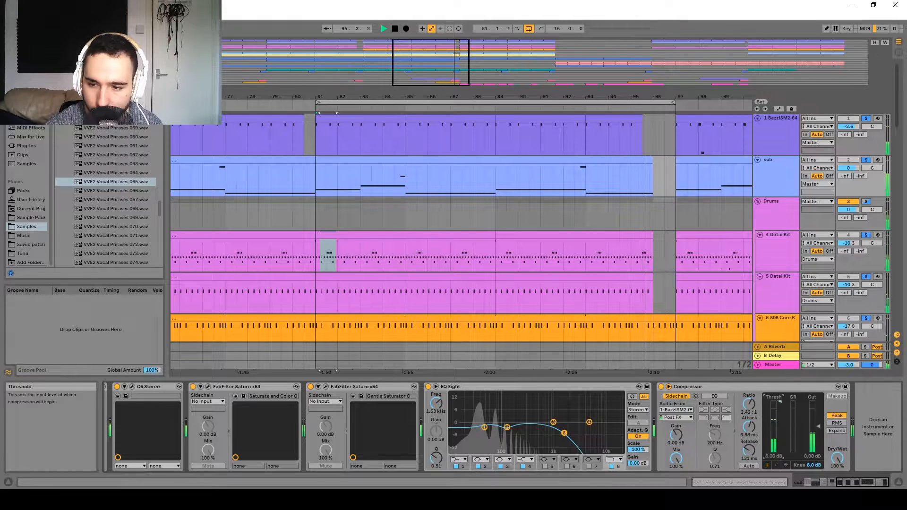
key("ctrl+z")
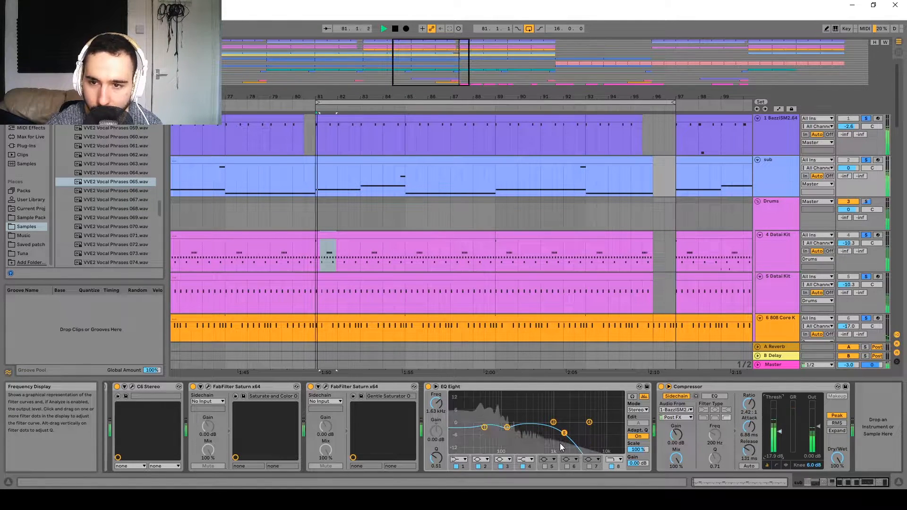
- Examine the Gentle Saturator and Saturate and Color windows of the sub's two FabFilter Saturn devices, closing each
scroll(558, 425, "left", 4)
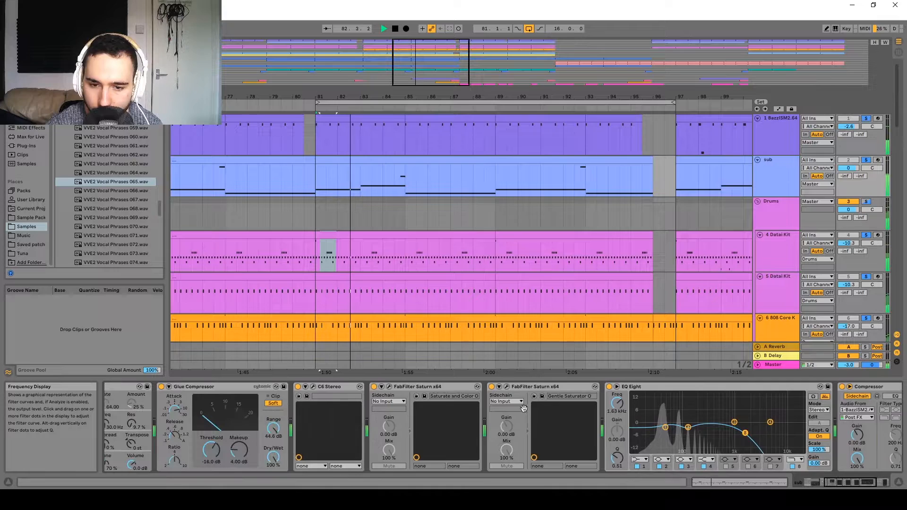
scroll(524, 409, "left", 2)
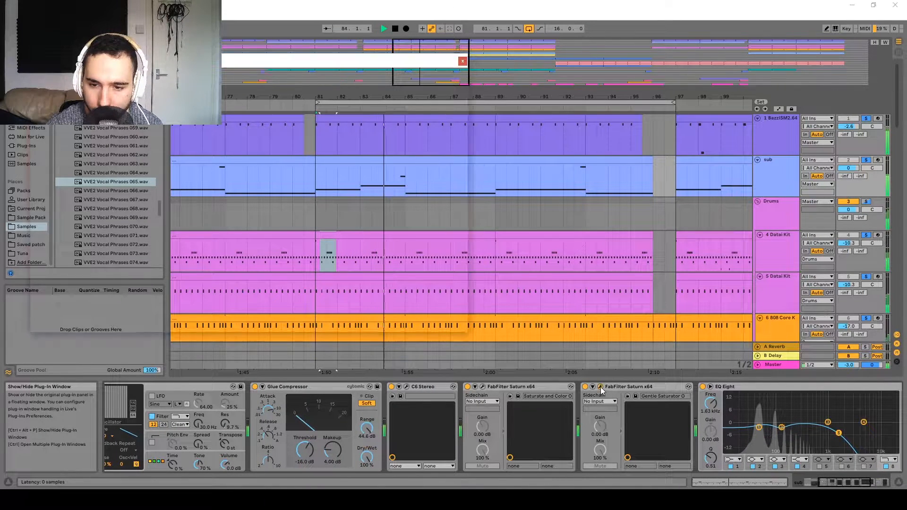
left_click(600, 387)
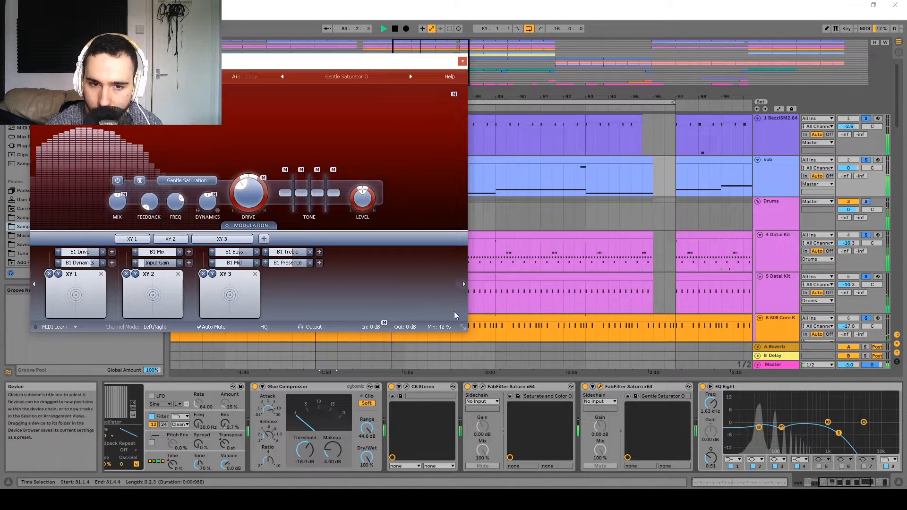
left_click(462, 62)
left_click(482, 387)
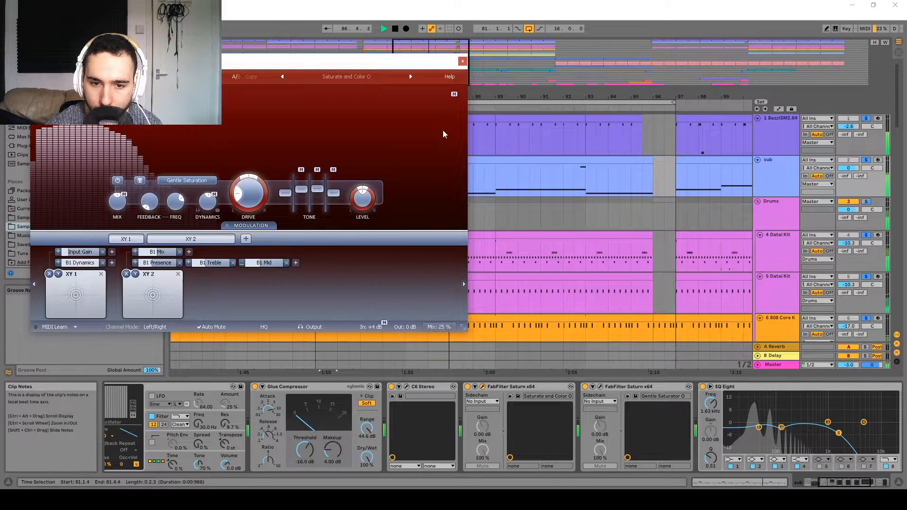
left_click(462, 62)
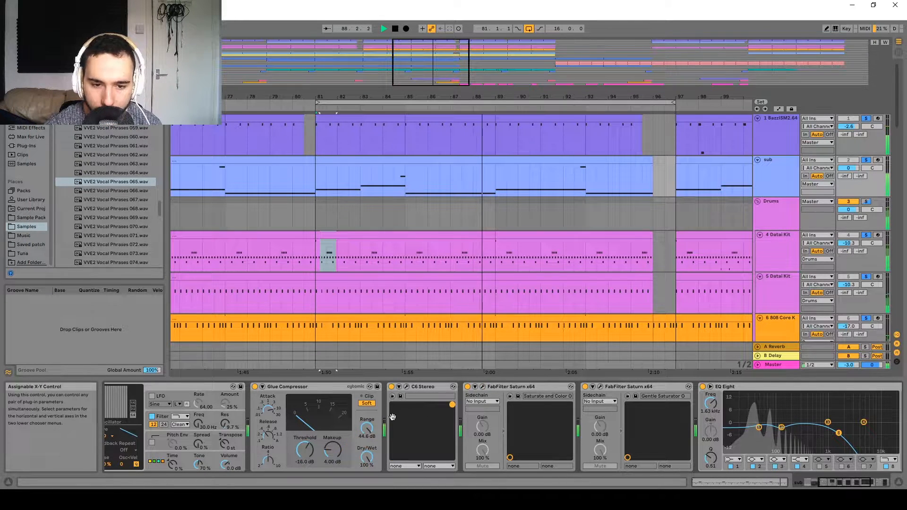
- Return to the start of the sub's device chain, stop playback and show Operator's global and oscillator A settings
scroll(548, 418, "left", 3)
scroll(548, 418, "left", 2)
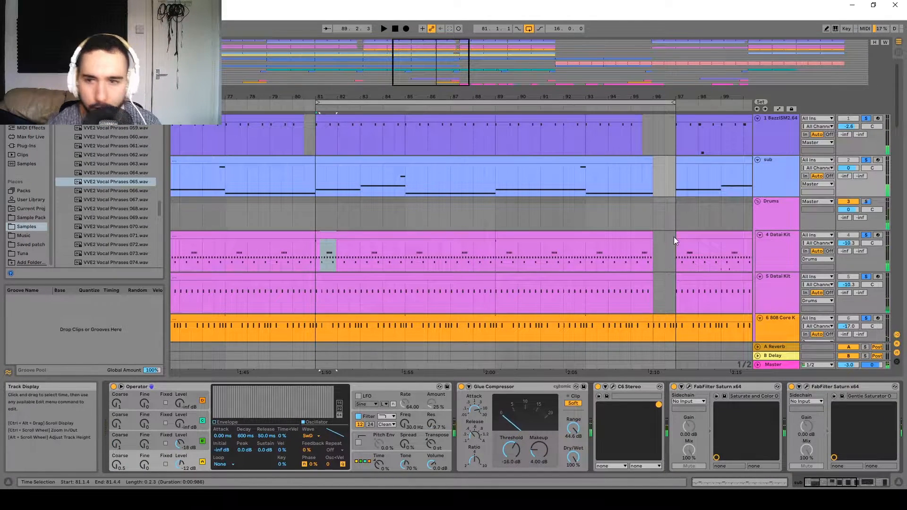
key("space")
left_click(770, 162)
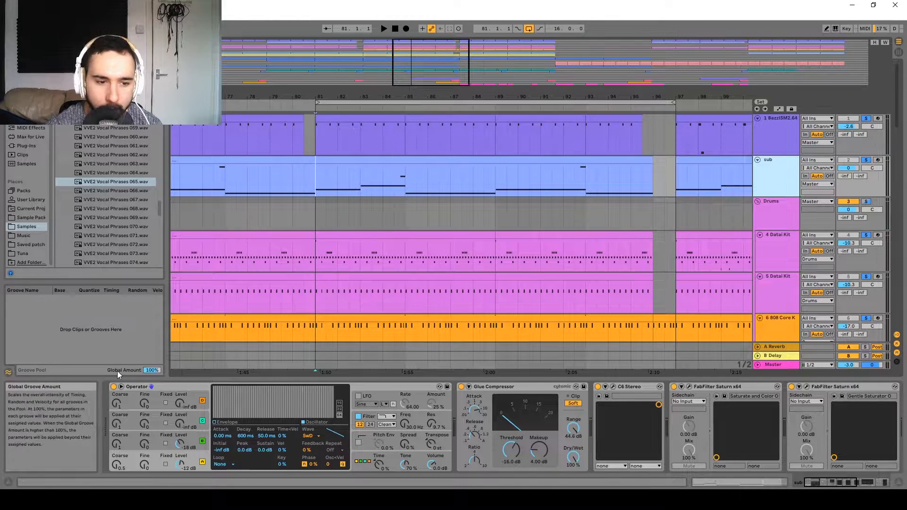
left_click(376, 457)
left_click(200, 461)
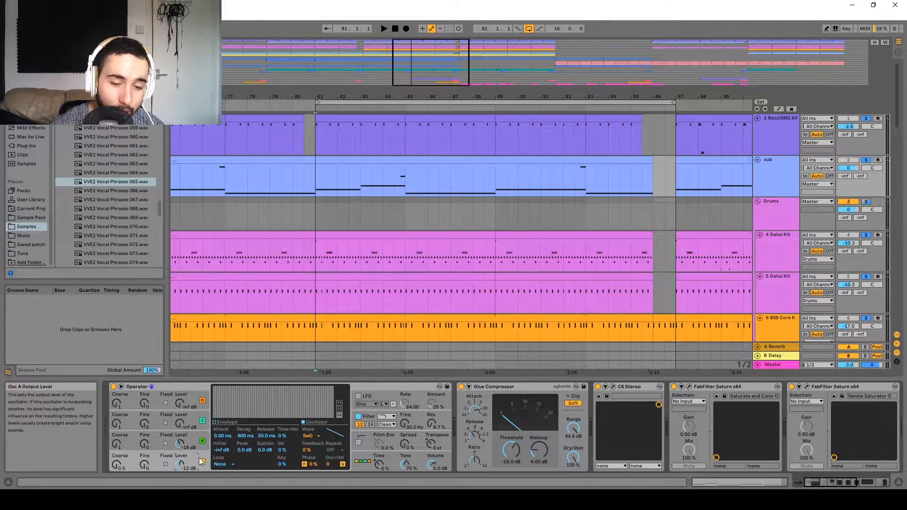
key("space")
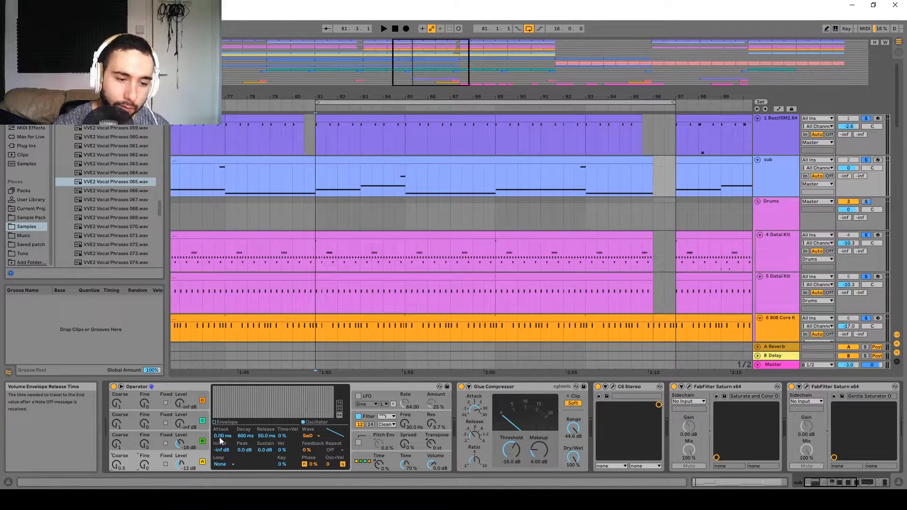
- Compare the waveform settings of oscillators A and B in the sub's Operator
left_click(184, 450)
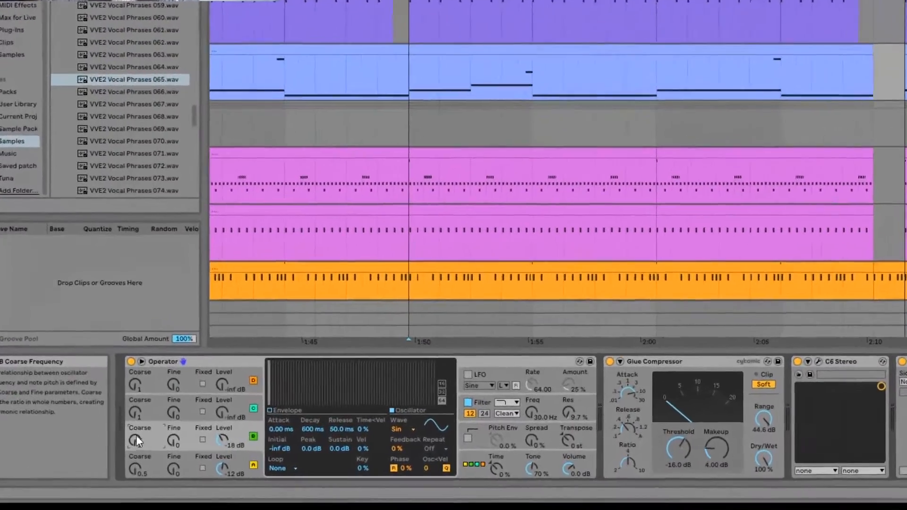
left_click(121, 443)
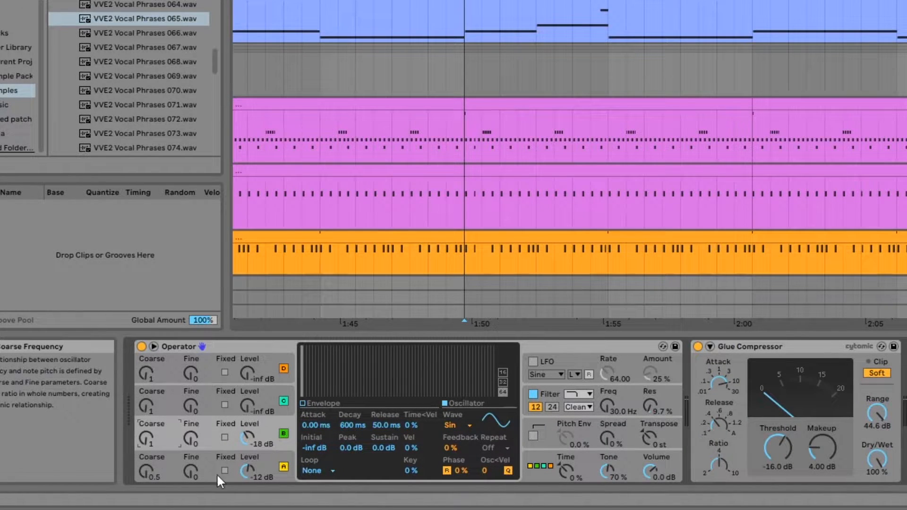
left_click(158, 479)
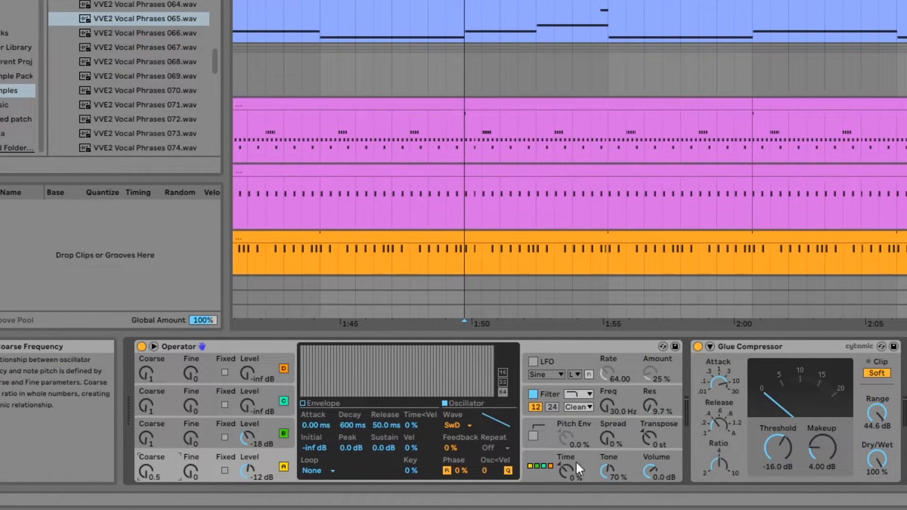
left_click(145, 438)
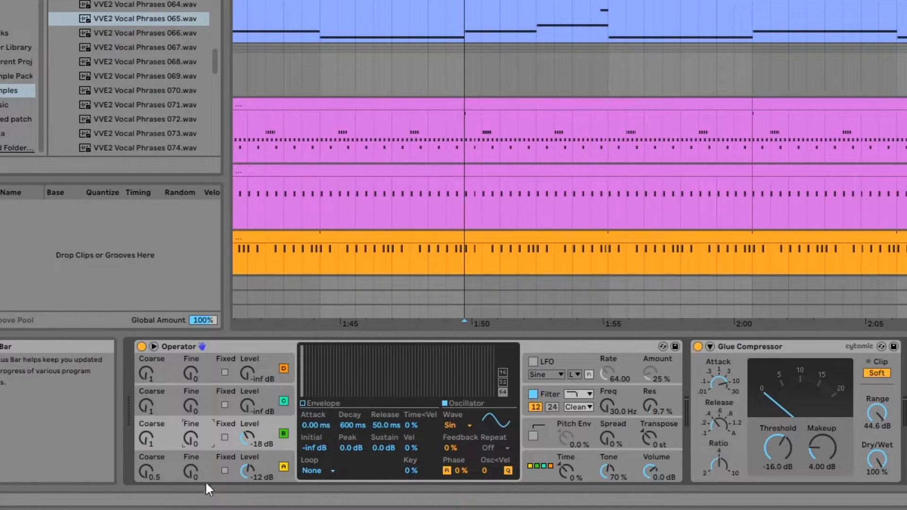
left_click(208, 469)
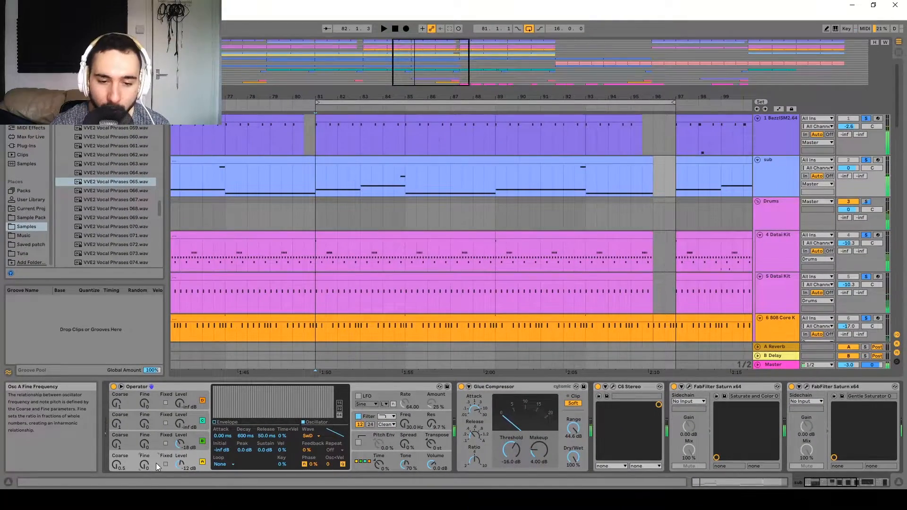
- Try Operator's oscillator A coarse frequency at 1 while the loop plays, undo the oscillator changes and stop playback
left_click(136, 447)
left_click(124, 463)
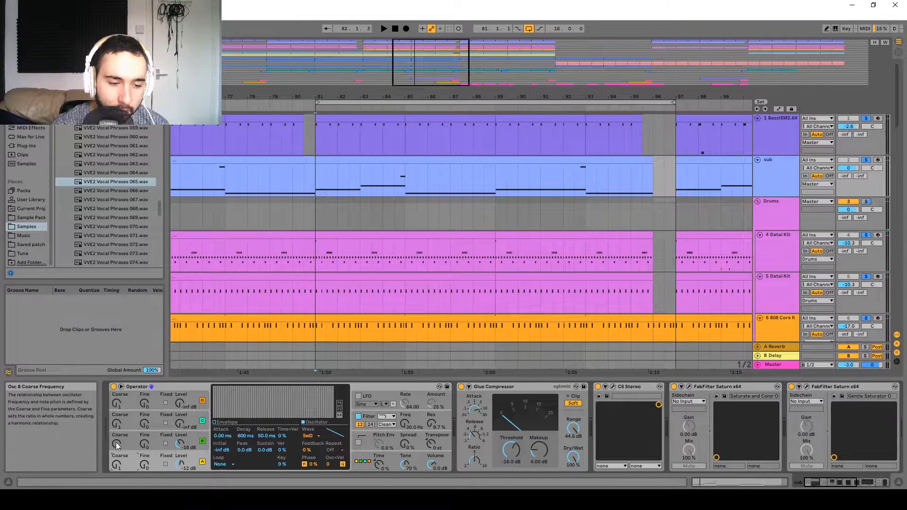
left_click(116, 444)
key("space")
left_click_drag(120, 447, 121, 453)
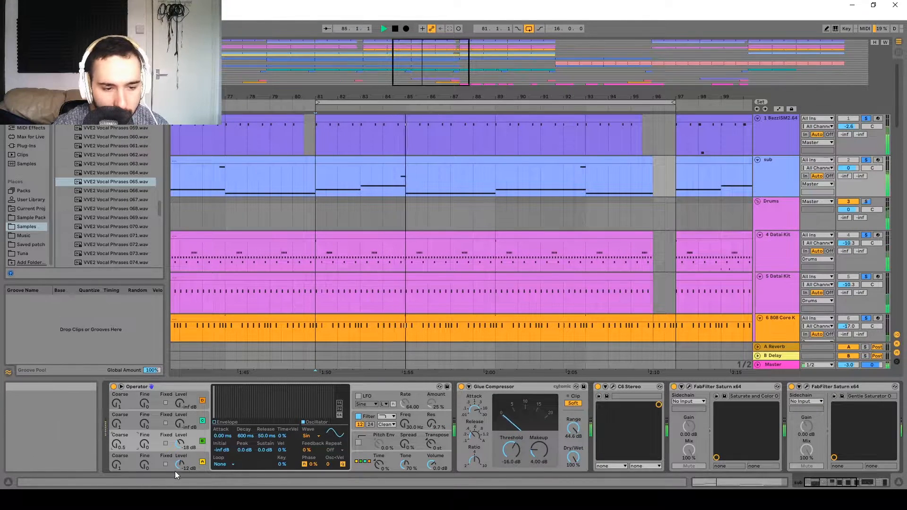
left_click_drag(175, 469, 176, 461)
key("ctrl+z")
key("ctrl+z")
key("space")
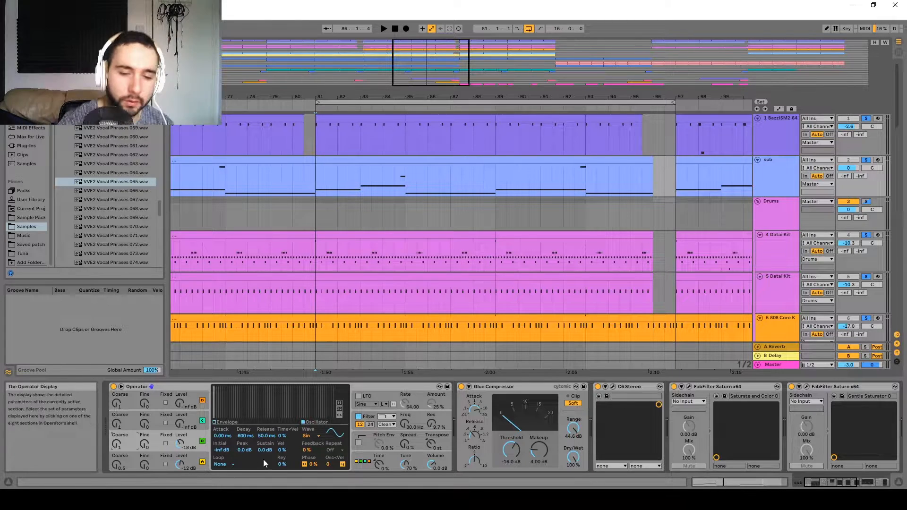
- Set oscillator B's output level to -10 dB in the sub's Operator and play the loop to hear it
key("space")
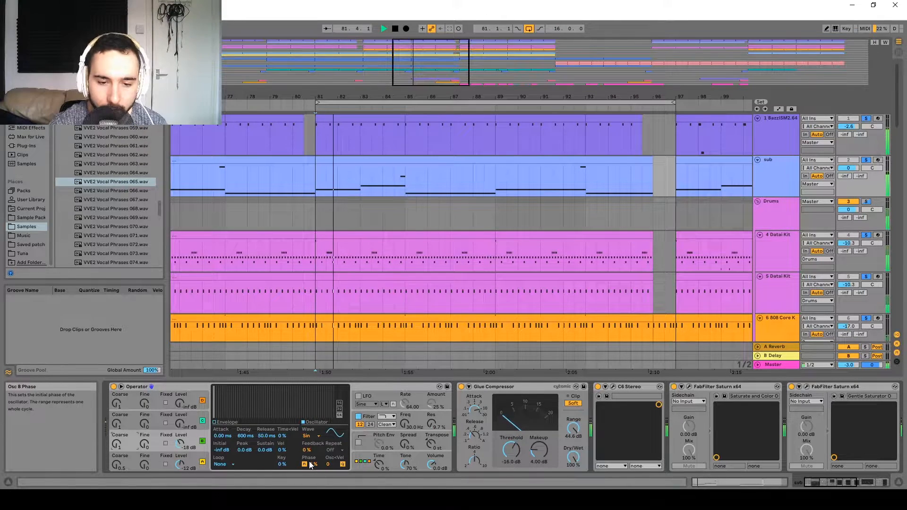
key("space")
mouse_move(179, 444)
left_mouse_down()
mouse_move(179, 468)
mouse_move(180, 448)
left_mouse_up()
key("space")
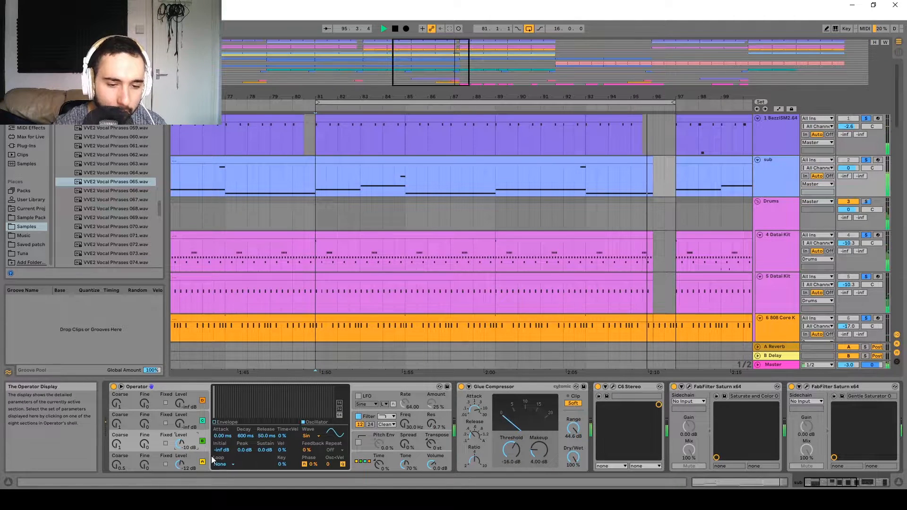
key("space")
- Show the filter and pitch envelope sections of the sub's Operator
left_click(375, 415)
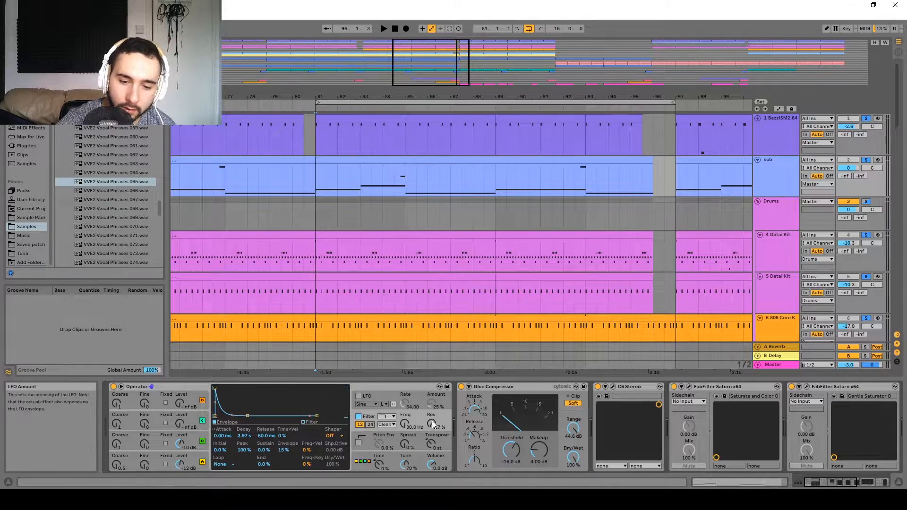
left_click_drag(434, 427, 434, 426)
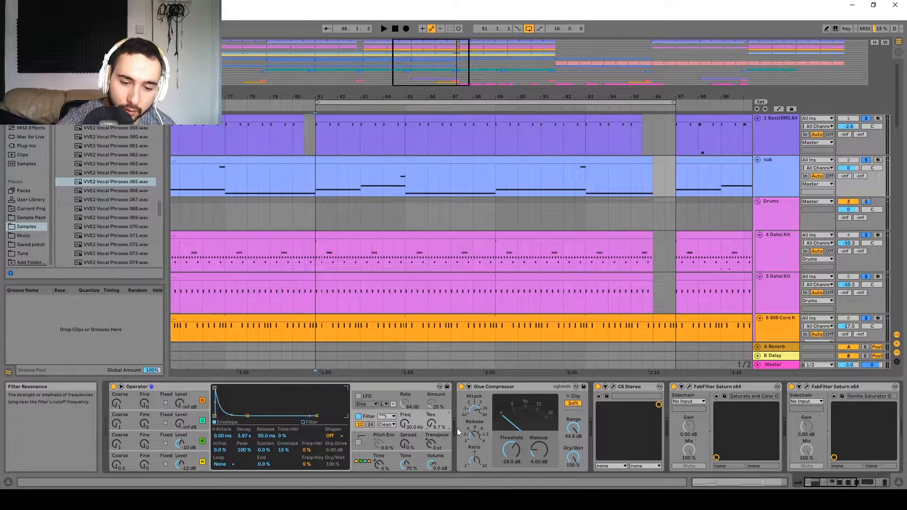
left_click(367, 436)
- Compare the envelope settings of oscillators A and B and the filter in the sub's Operator
left_click(195, 458)
left_click(191, 438)
left_click(193, 457)
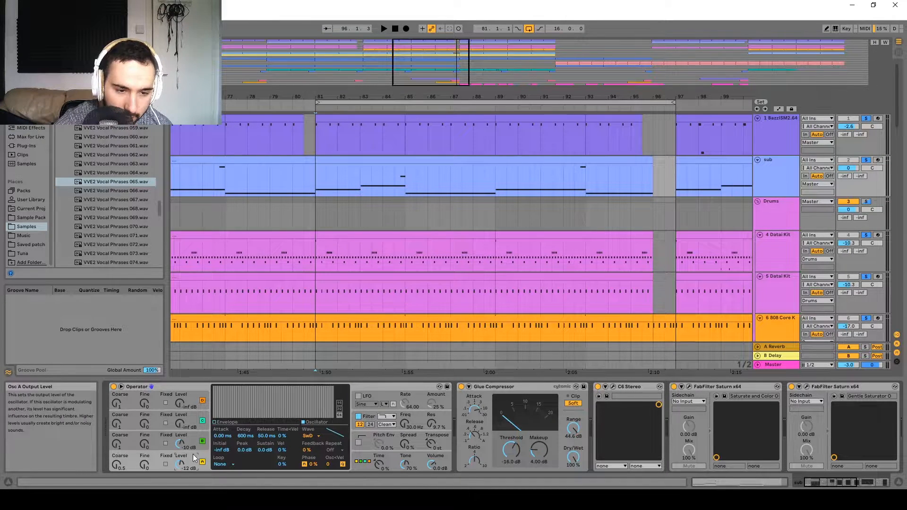
left_click(214, 422)
left_click(195, 442)
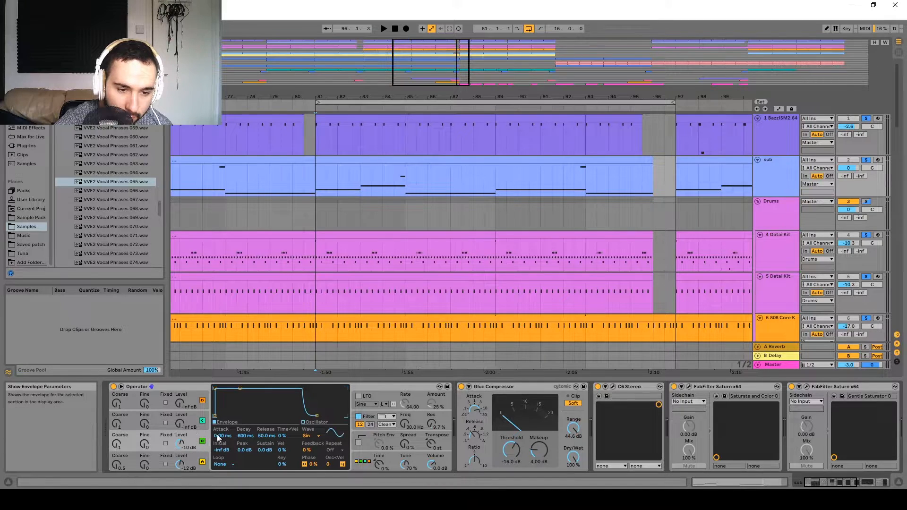
left_click(371, 416)
left_click(196, 456)
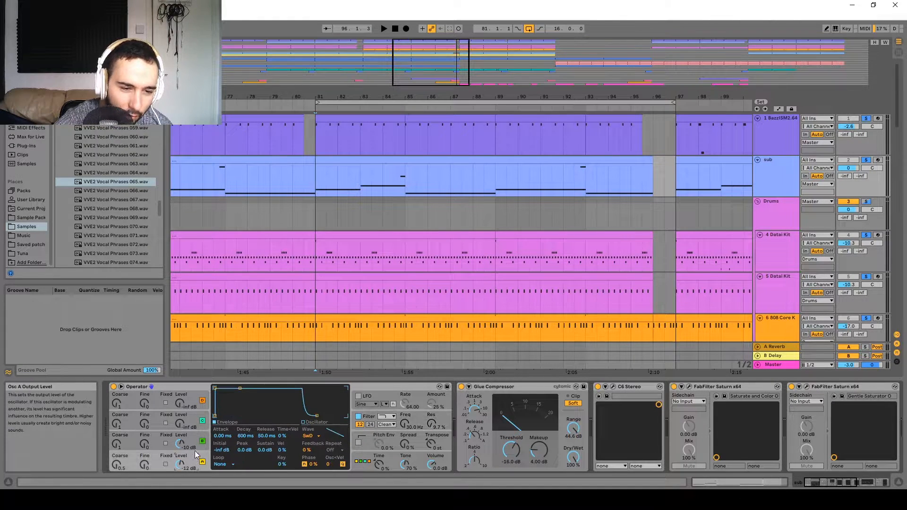
- Set oscillator B's envelope in the sub's Operator to 11.2 s decay and -23 dB sustain, and review the oscillator A and filter envelopes
left_click(192, 438)
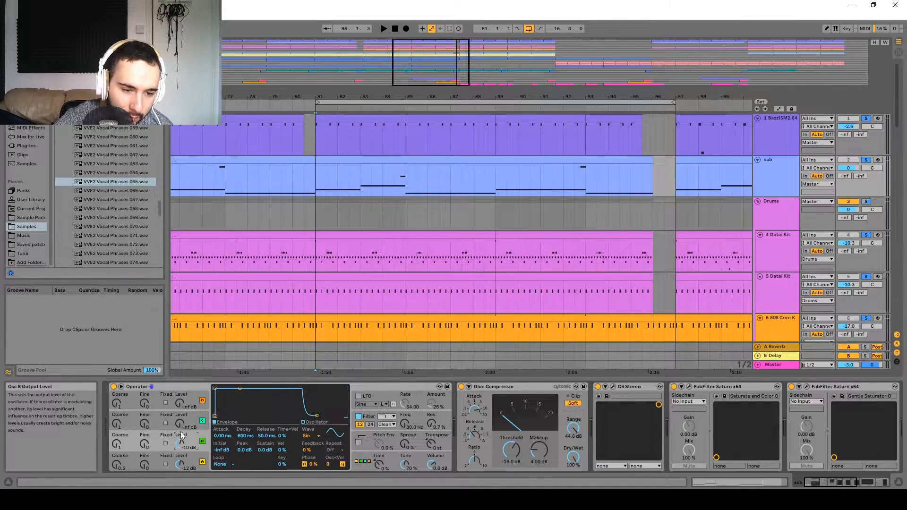
left_click_drag(239, 388, 263, 397)
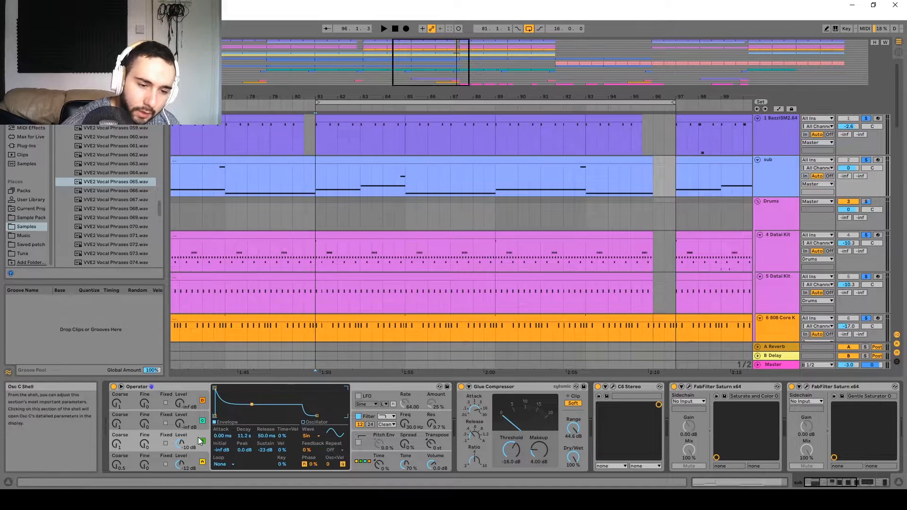
left_click(191, 458)
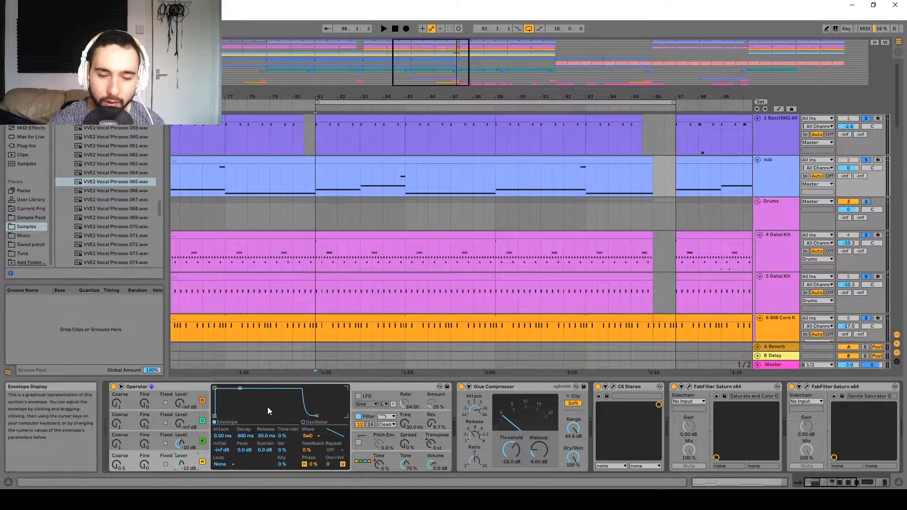
left_click(404, 415)
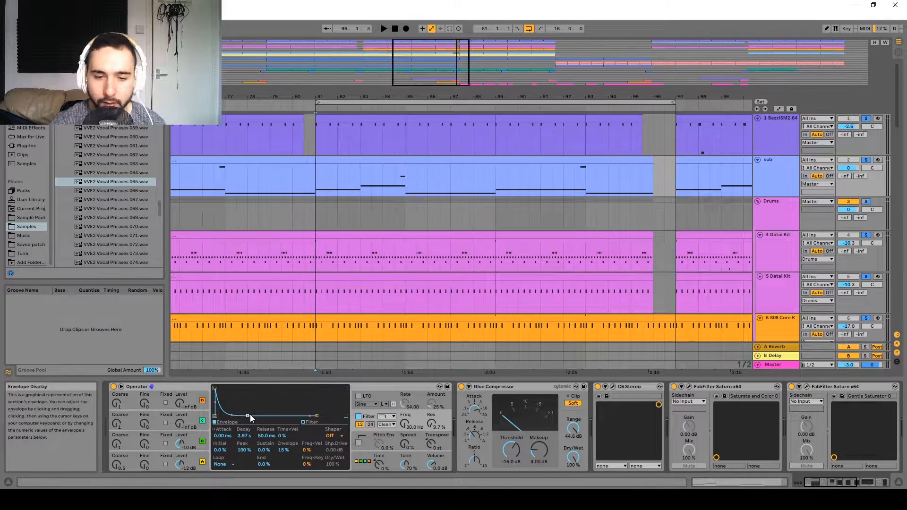
- Set the sub's Glue Compressor threshold to -12 dB while the loop plays, and stop playback
scroll(283, 399, "right", 5)
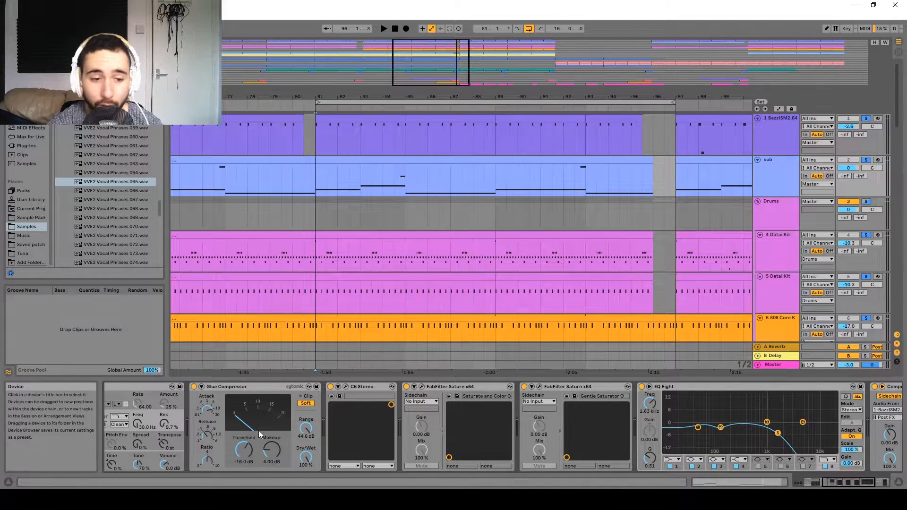
scroll(259, 430, "left", 1)
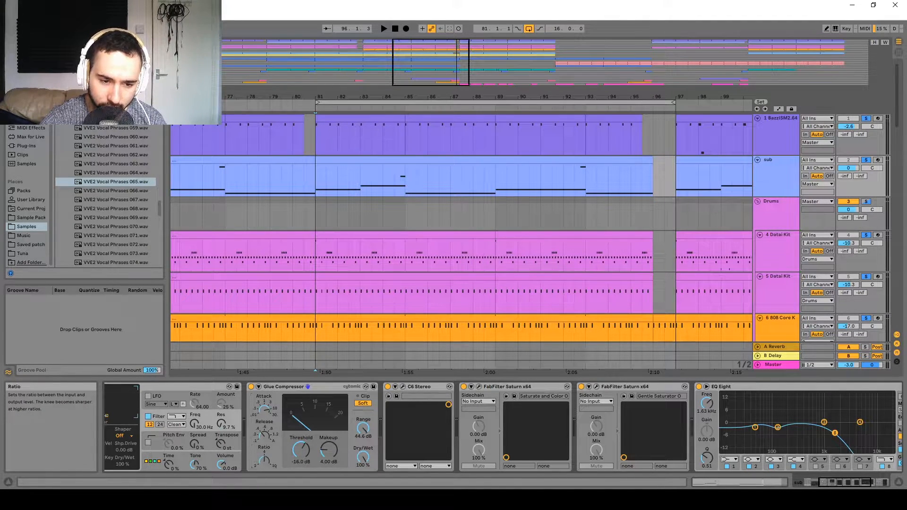
key("space")
left_click_drag(299, 453, 299, 439)
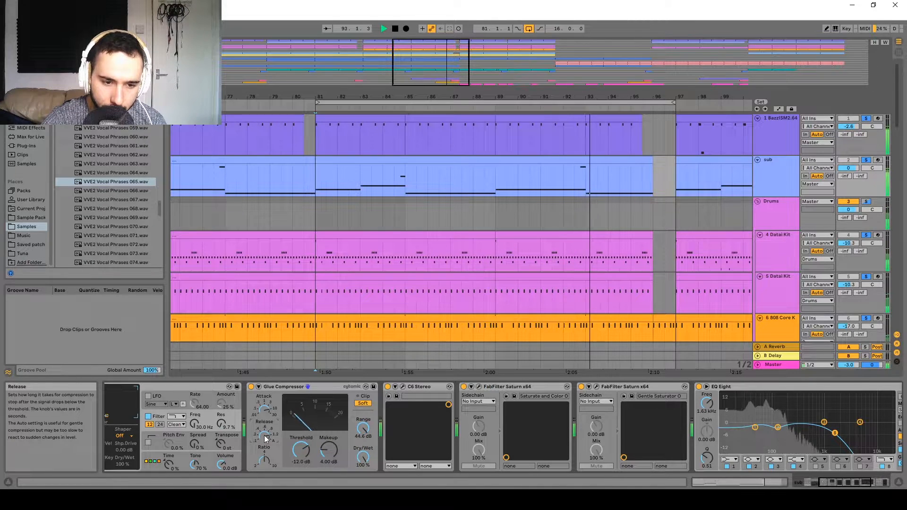
key("space")
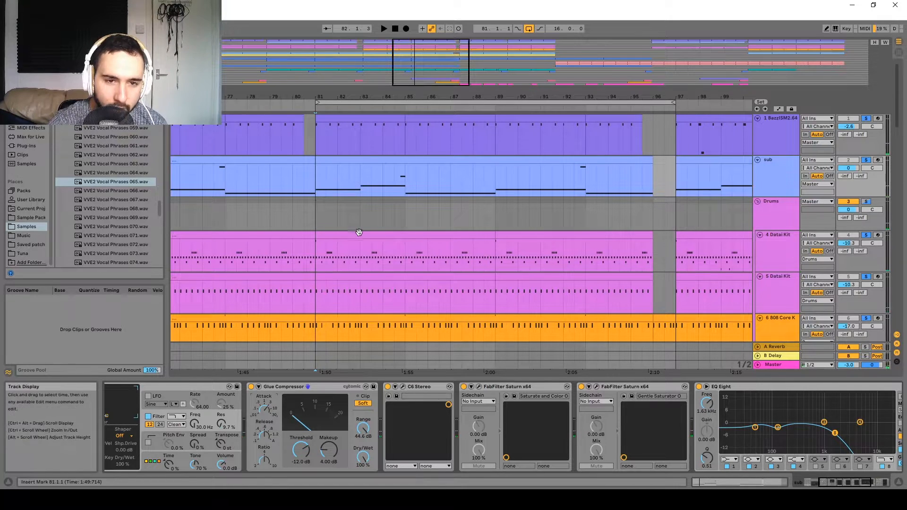
- Look over the rest of the sub's effects chain and play the loop to check the Glue Compressor's gain reduction
left_click_drag(650, 420, 165, 424)
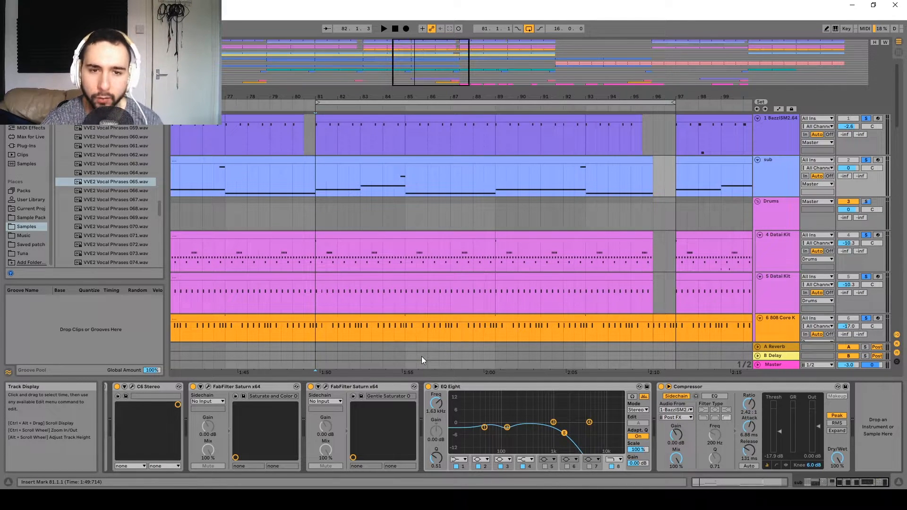
left_click_drag(308, 447, 605, 444)
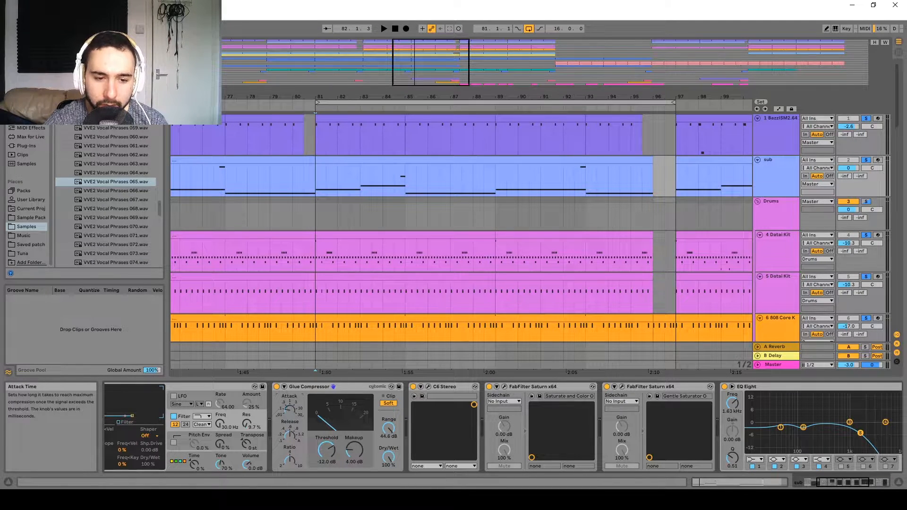
key("space")
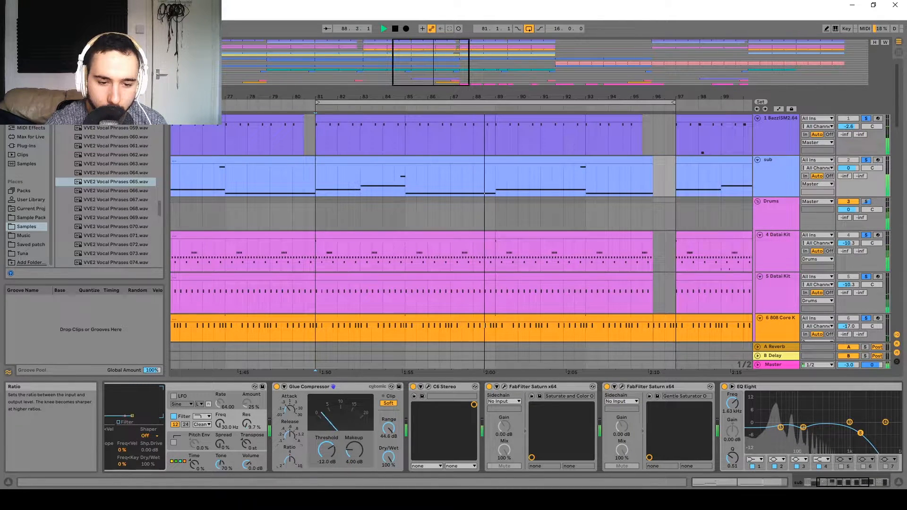
key("space")
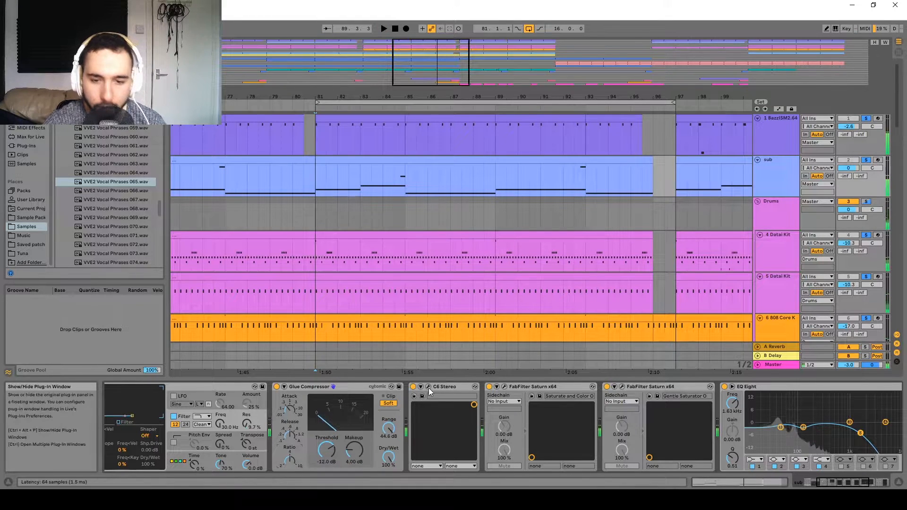
- Show the sub's C6 Stereo window and the BazzISM2.64 kick's device chain, and close the C6 window
left_click(428, 386)
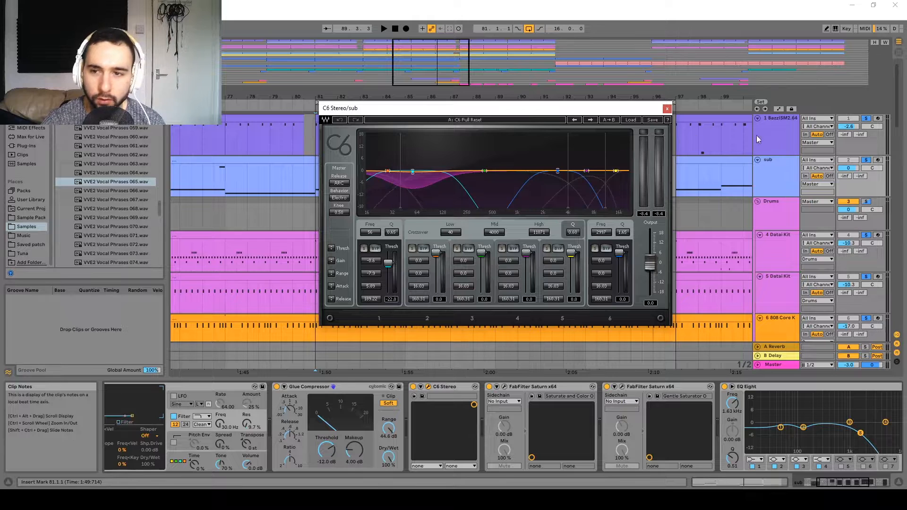
left_click(712, 119)
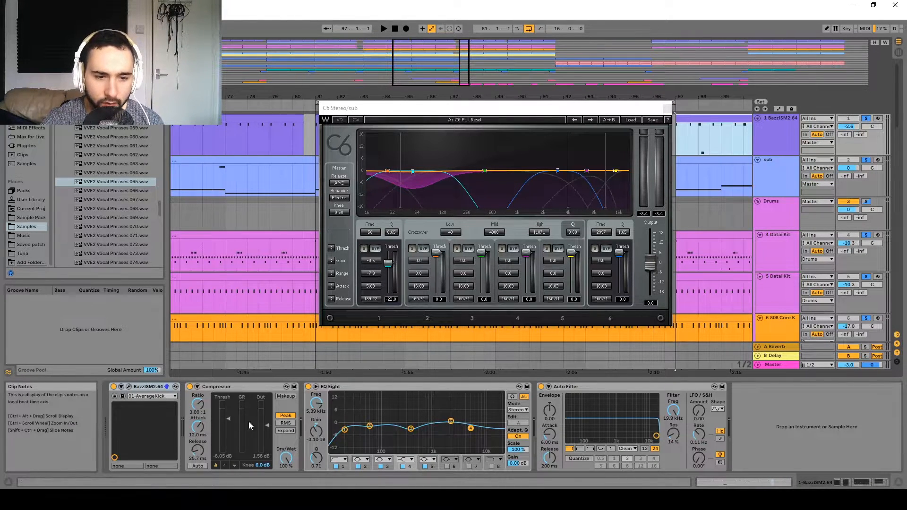
left_click(370, 426)
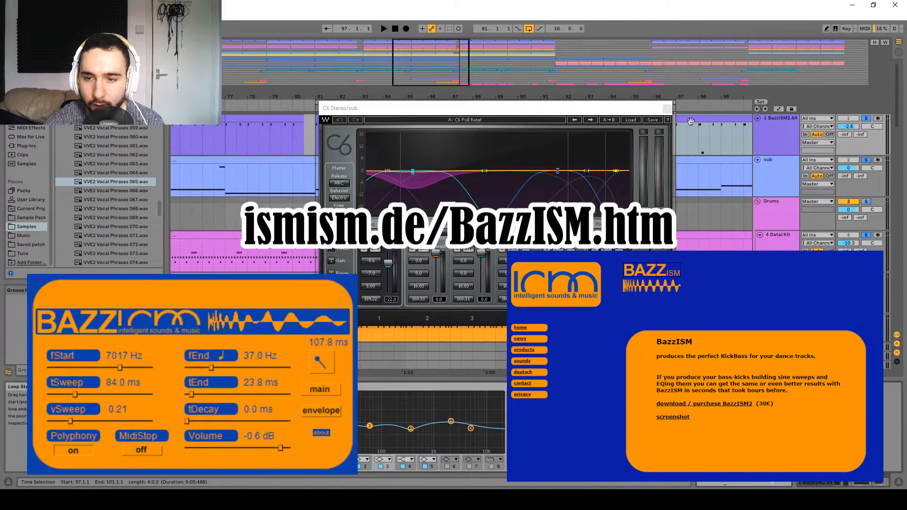
left_click(666, 109)
- Return to the sub track's devices and review the band settings of its C6 Stereo compressor
left_click(783, 173)
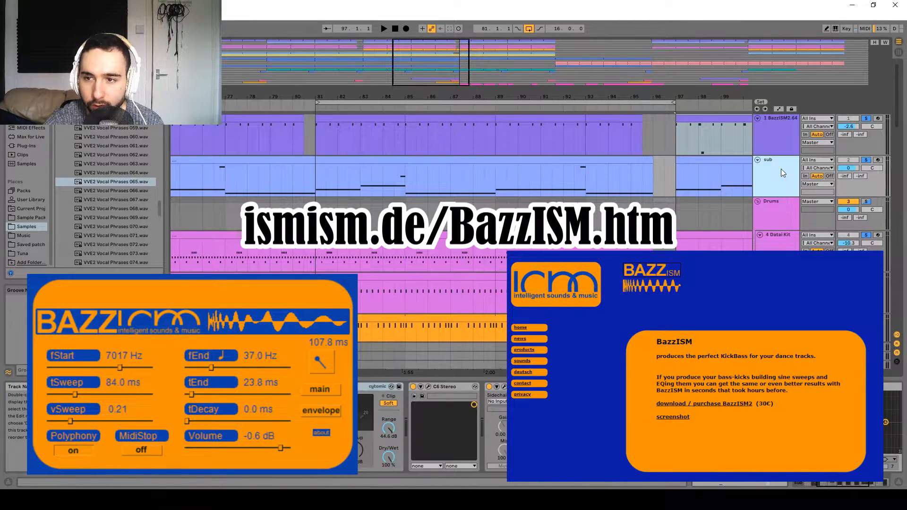
left_click(428, 386)
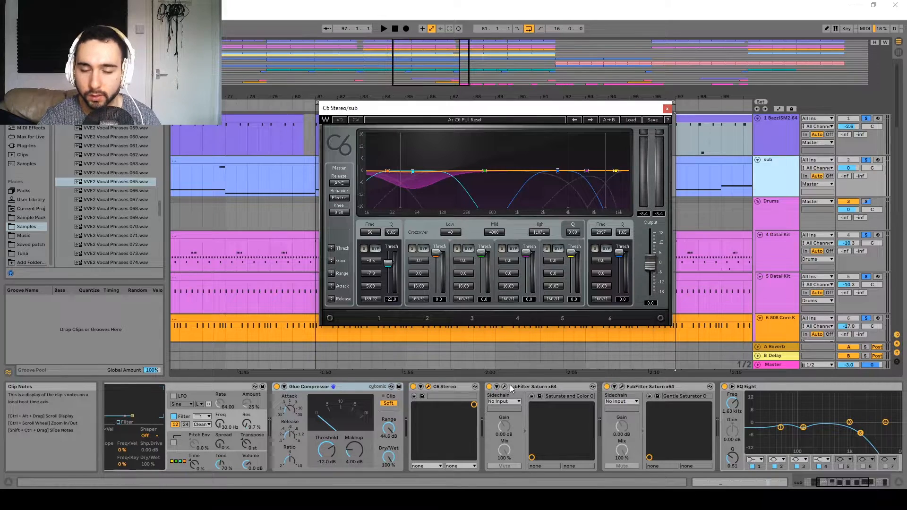
left_click(667, 109)
- Compare the settings of the sub's two FabFilter Saturn plug-ins, Saturate and Color and Gentle Saturator
left_click(560, 392)
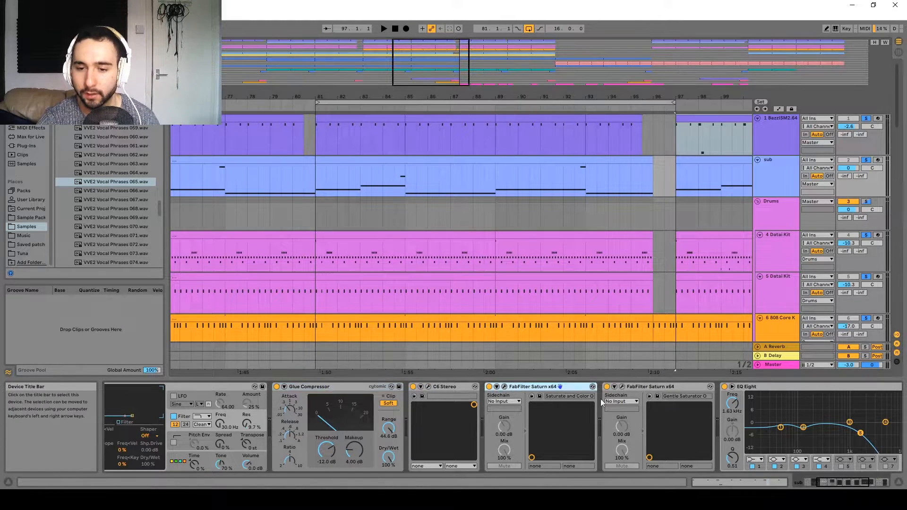
left_click(672, 387)
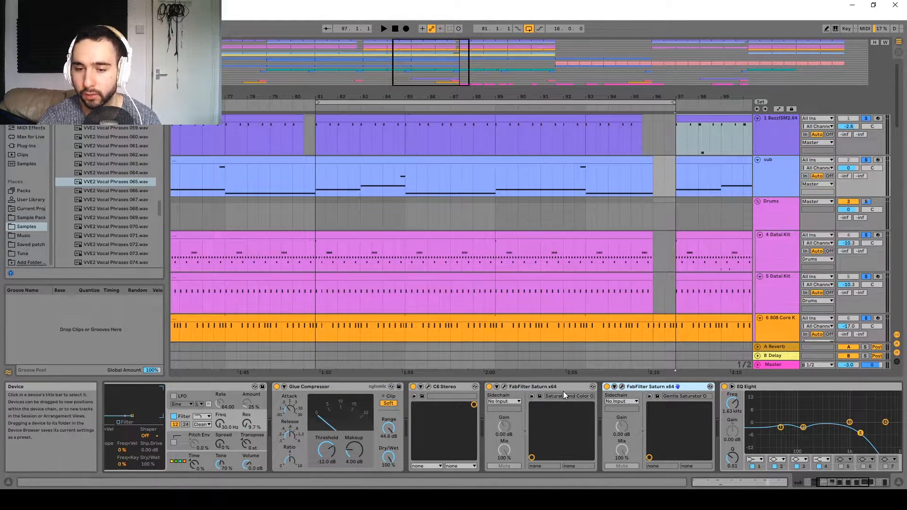
left_click(505, 387)
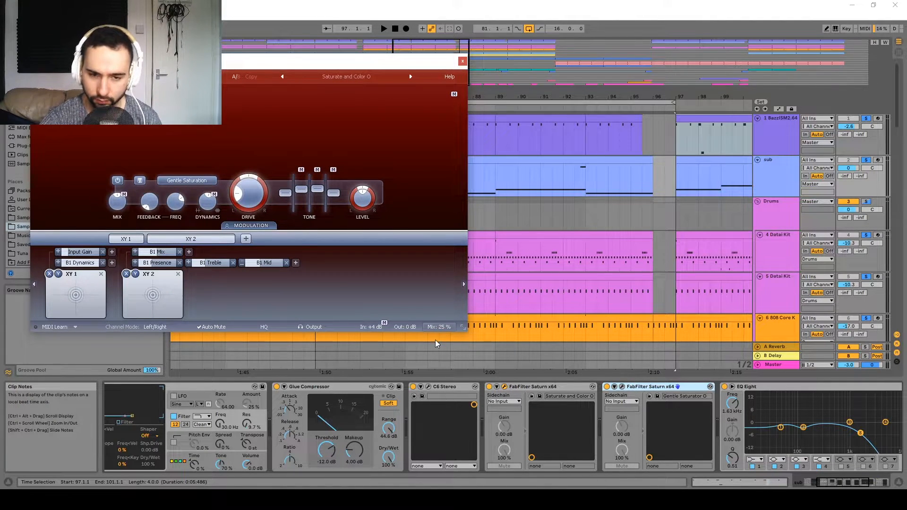
left_click(622, 388)
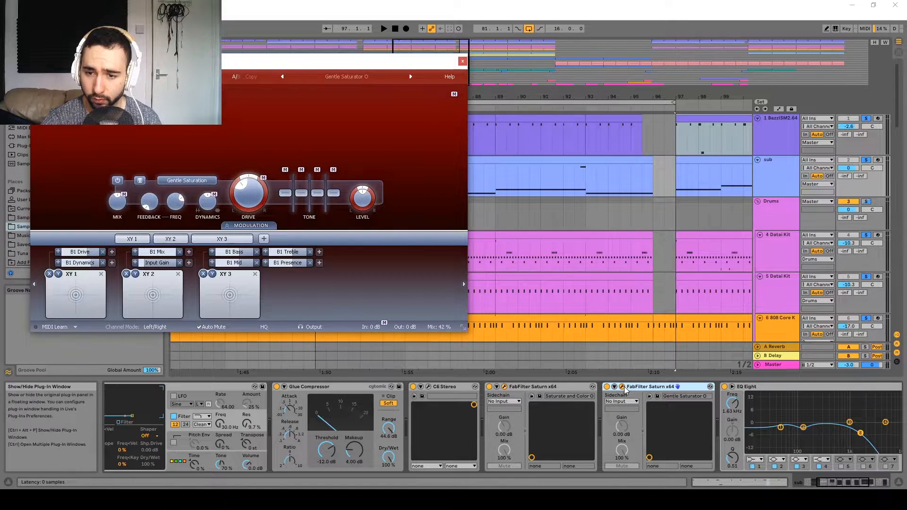
left_click(462, 62)
- Examine the EQ Eight and sidechained Compressor at the end of the sub's chain, and select the C6 Stereo
scroll(394, 402, "down", 5)
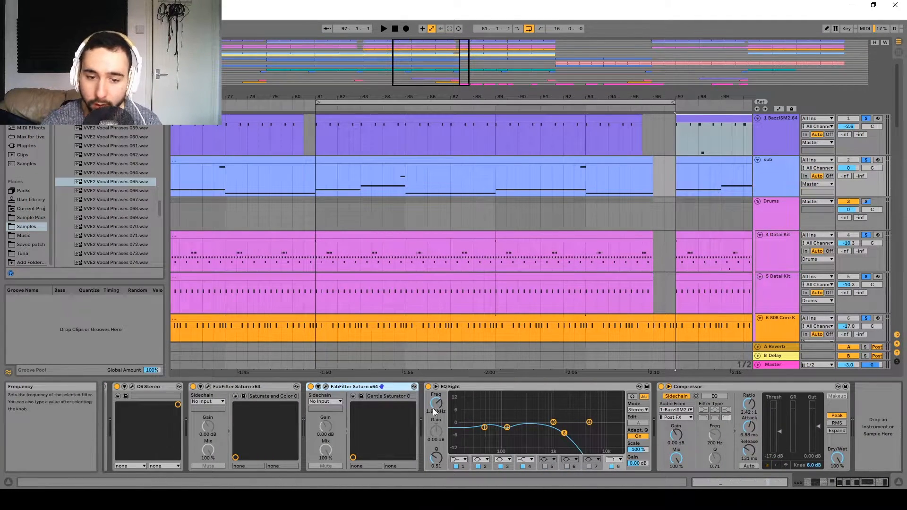
left_click_drag(398, 410, 771, 416)
left_click_drag(423, 418, 355, 416)
left_click_drag(662, 413, 599, 392)
left_click(601, 390)
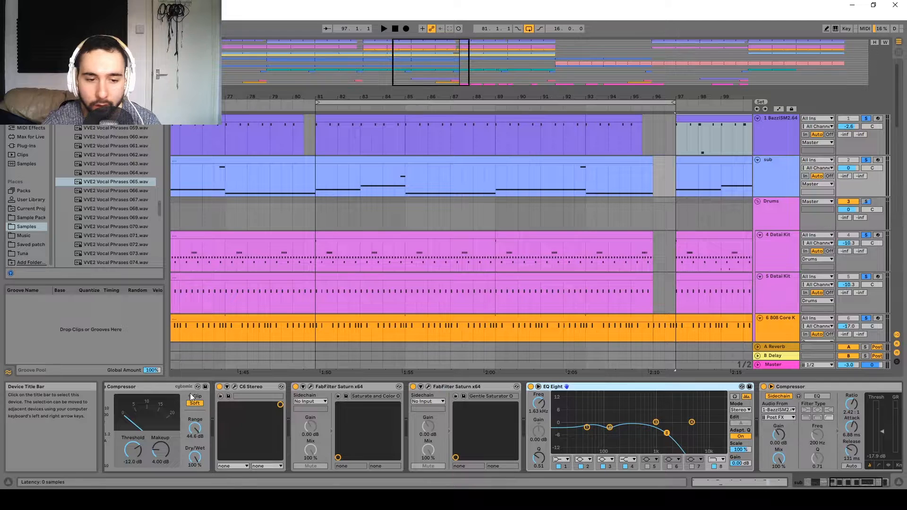
left_click(236, 389)
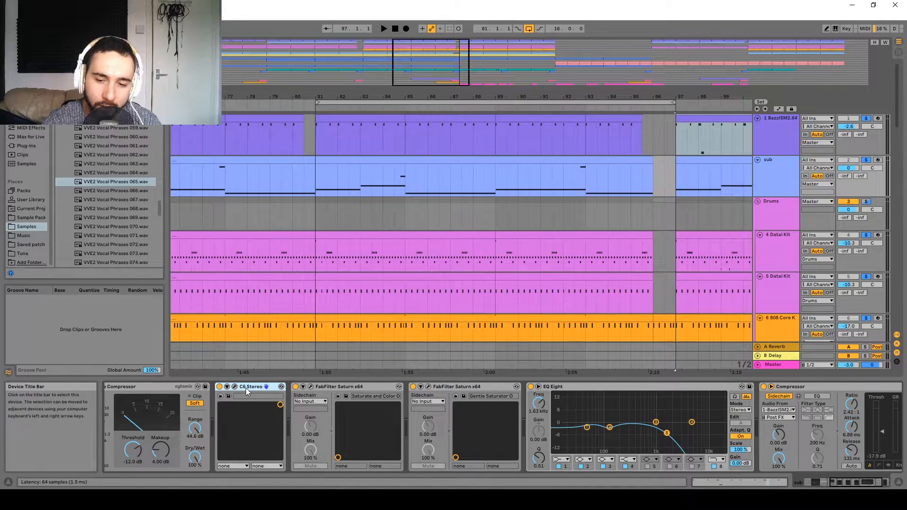
- Play the sub clip that starts at bar 81 and watch its spectrum in the EQ Eight
key("space")
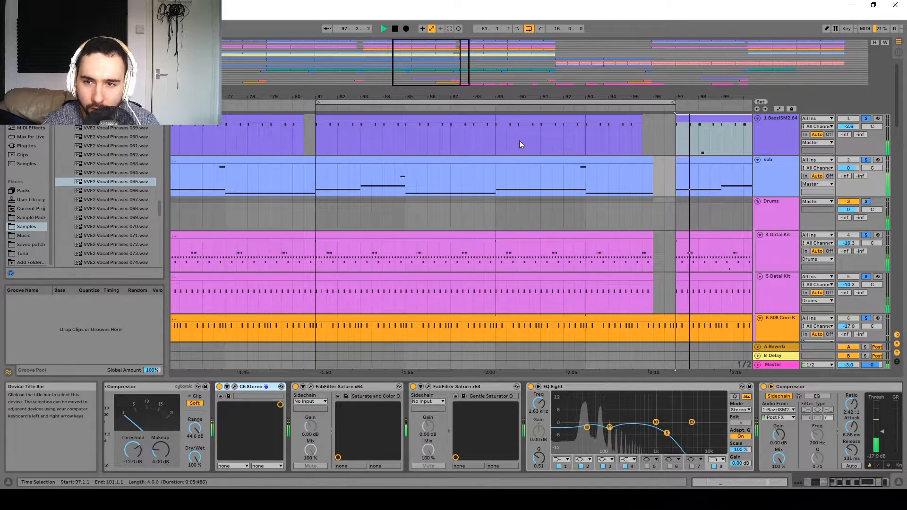
left_click(341, 162)
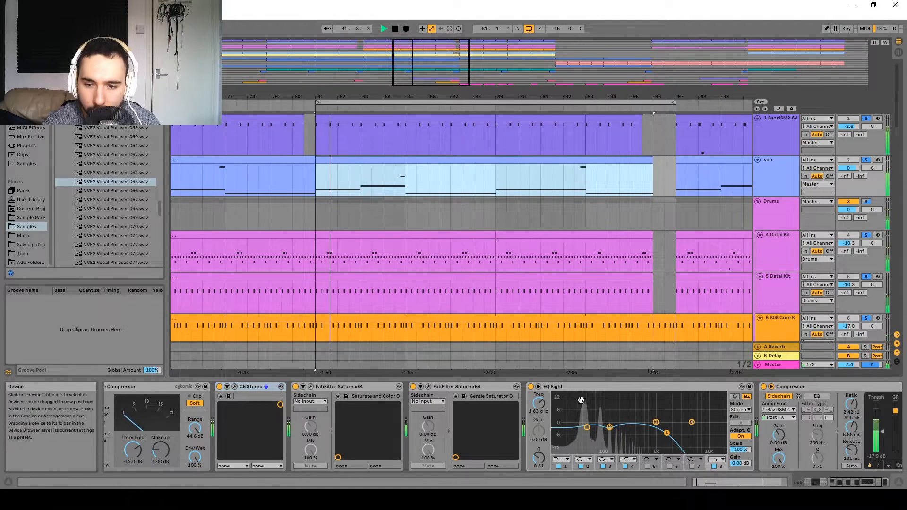
scroll(472, 416, "down", 2)
key("space")
- Set the 44.1 Hz band's gain in the sub's EQ Eight to -1.40 dB and play the loop to hear it
left_click(484, 428)
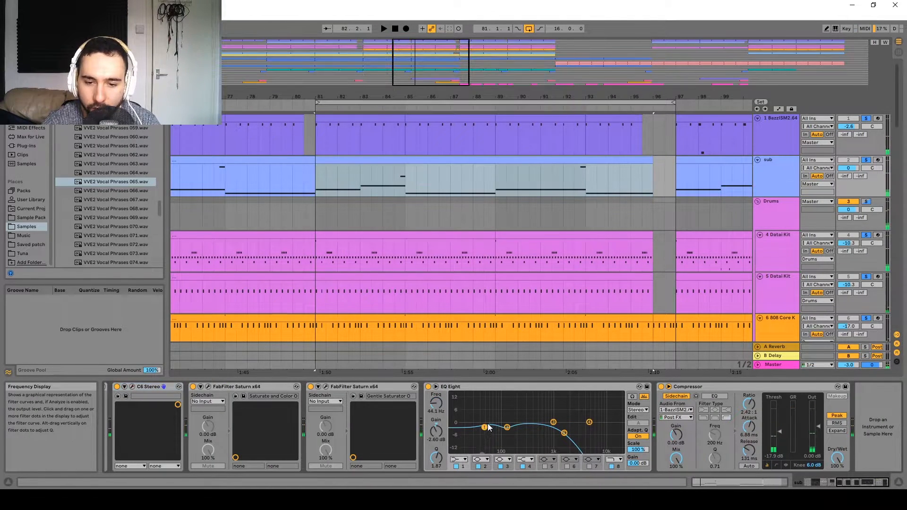
left_click_drag(436, 430, 436, 429)
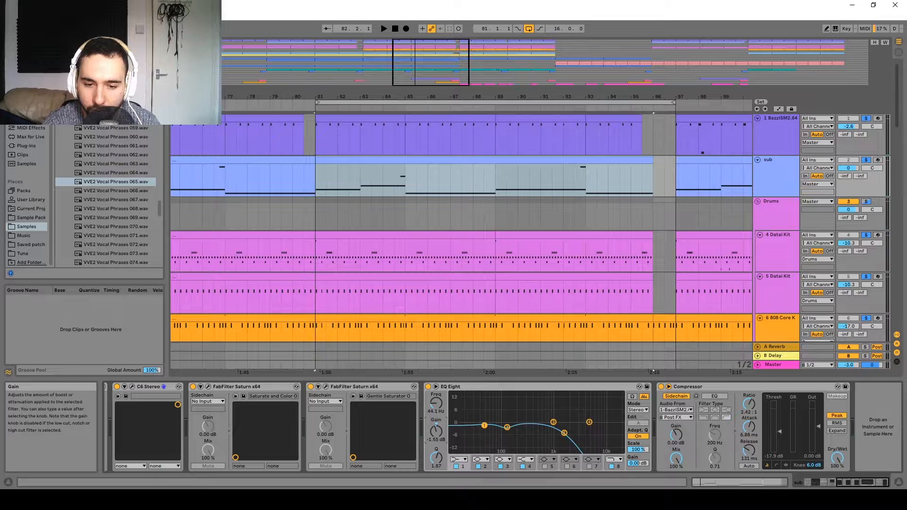
key("space")
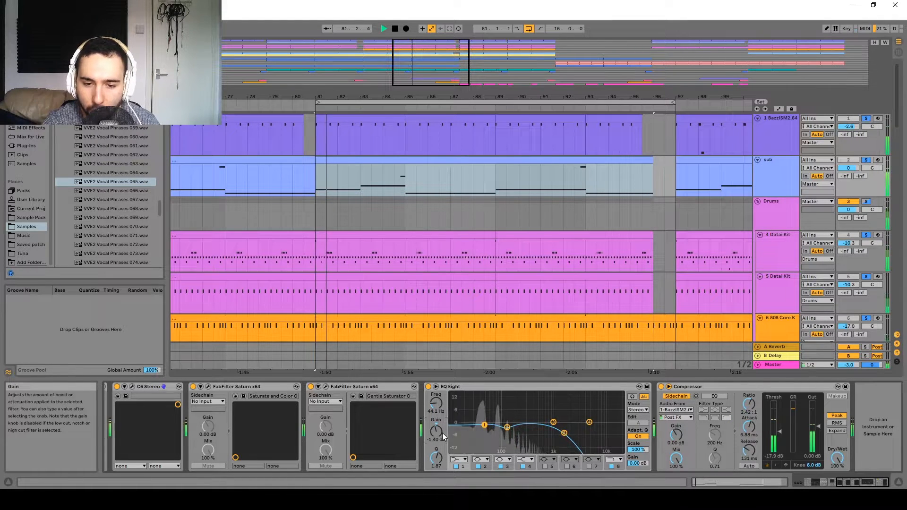
key("space")
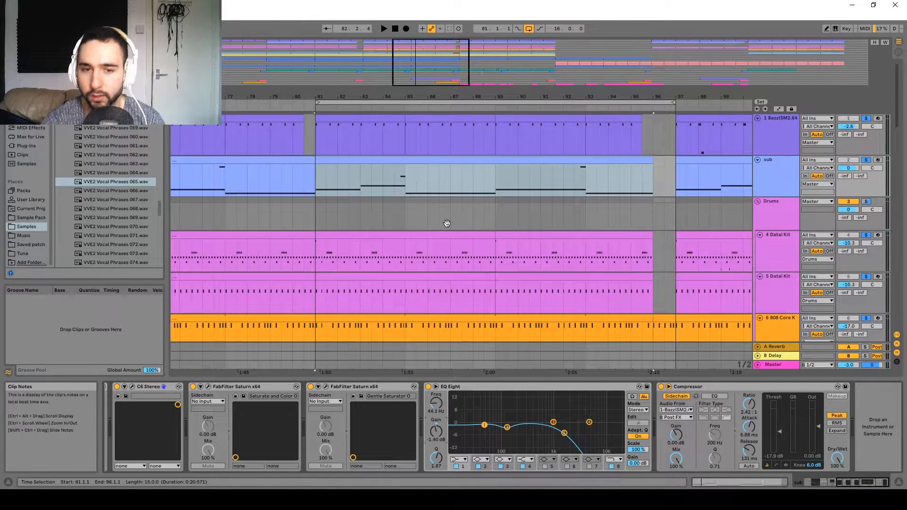
- Show the device chain of the 808 Core Kit track
scroll(846, 217, "down", 3)
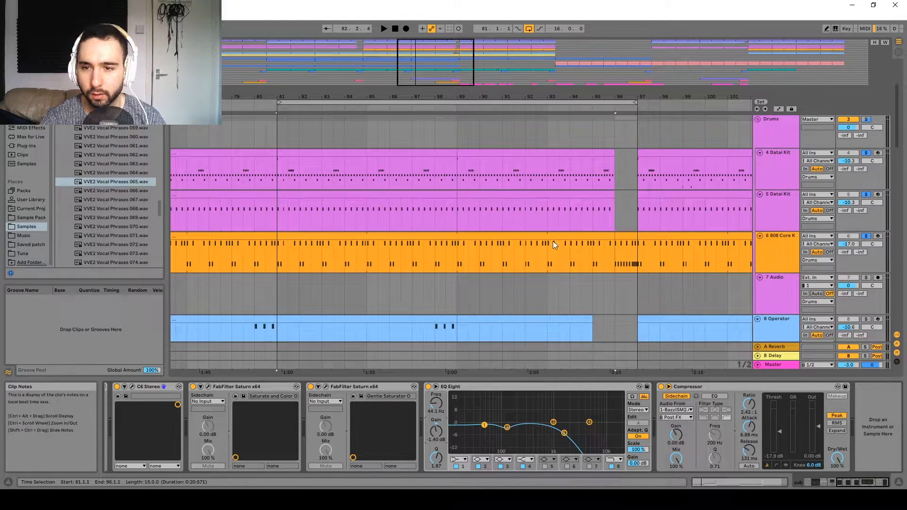
key("Down")
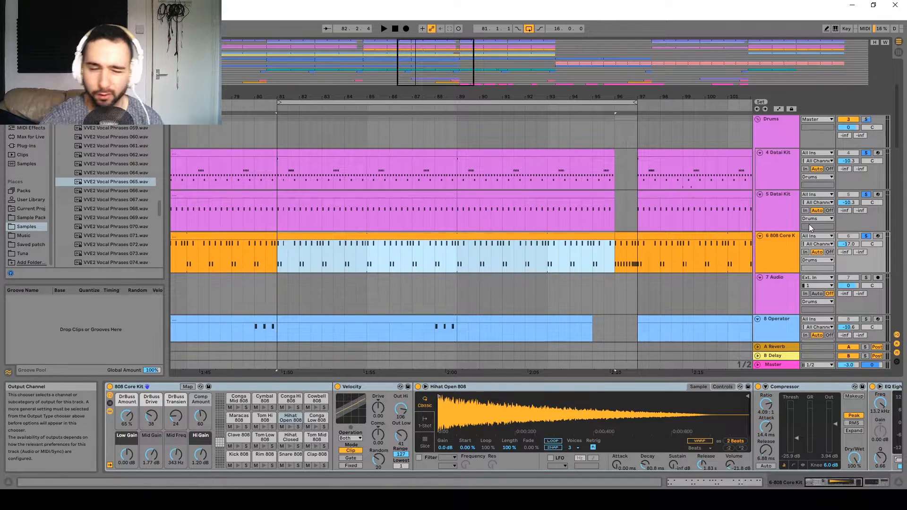
- Show the device chain of track 4 Datai Kit, review its CLA-2A Stereo settings and close the plug-in window
left_click(778, 167)
left_click(780, 175)
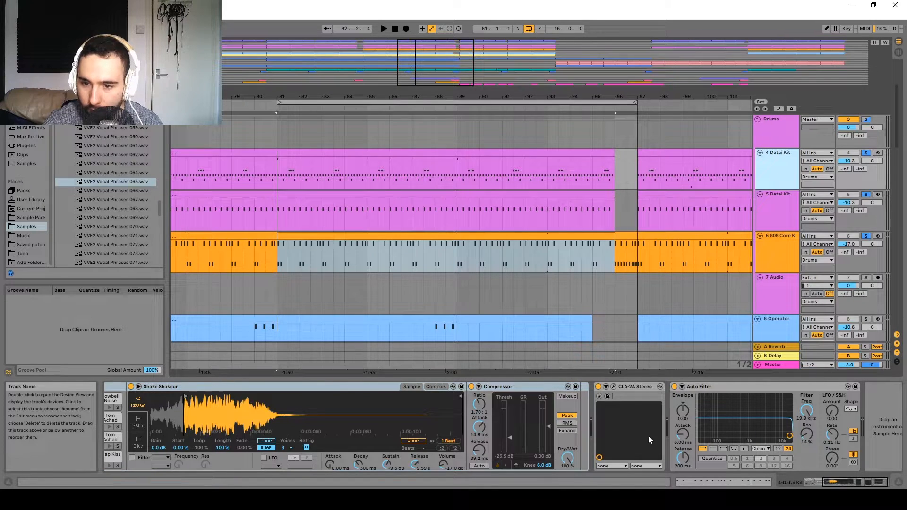
left_click(613, 386)
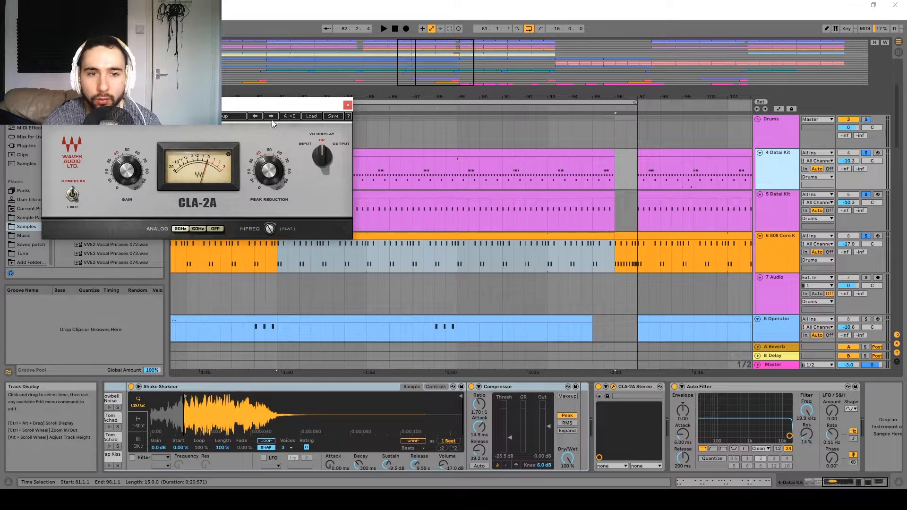
left_click(348, 104)
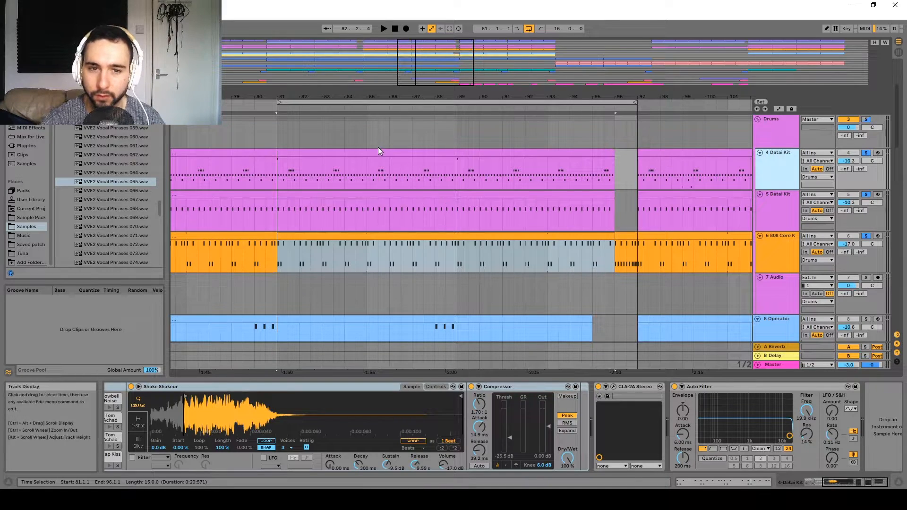
- Show the device chain of track 5 Datai Kit, review its CLA-2A Stereo settings, close the plug-in and select its clip at bar 81
left_click(777, 194)
left_click(596, 386)
left_click(604, 386)
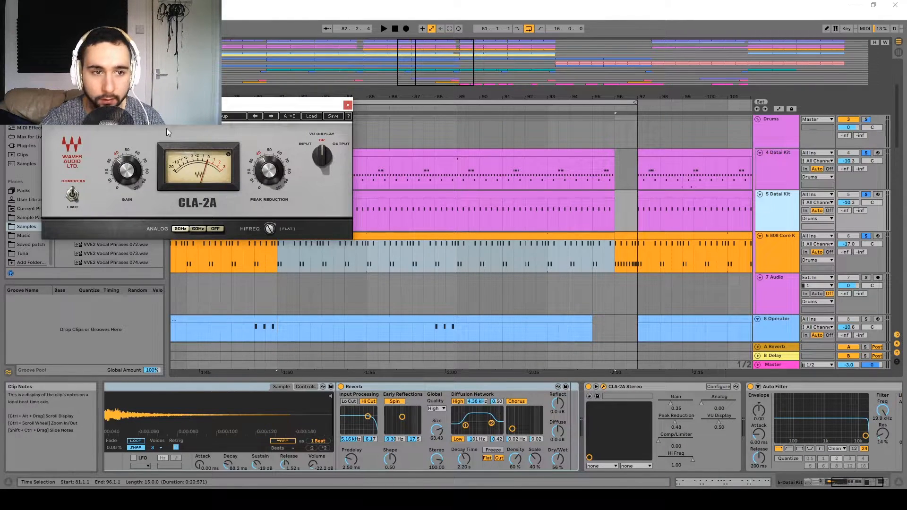
left_click(349, 106)
left_click(418, 194)
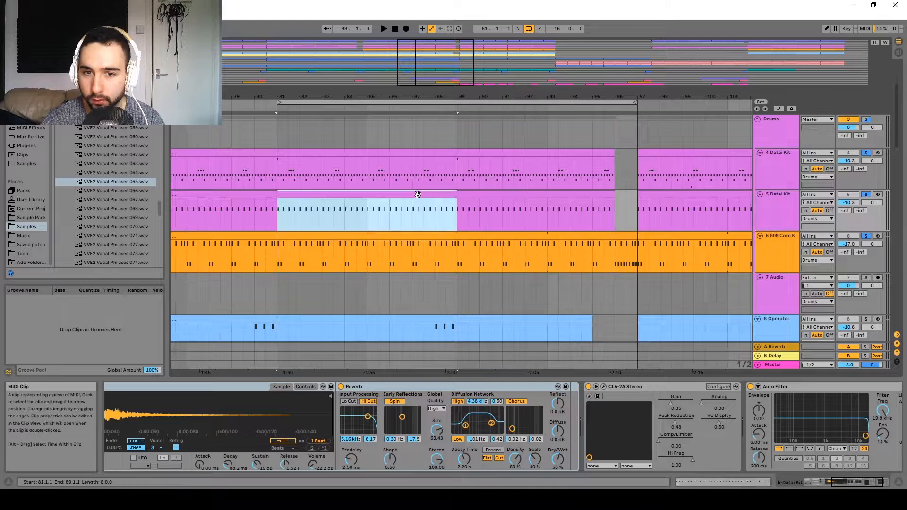
- Compare the device chains of tracks 4 and 5 Datai Kit, including the Compressor and EQ Eight on track 4
left_click(772, 173)
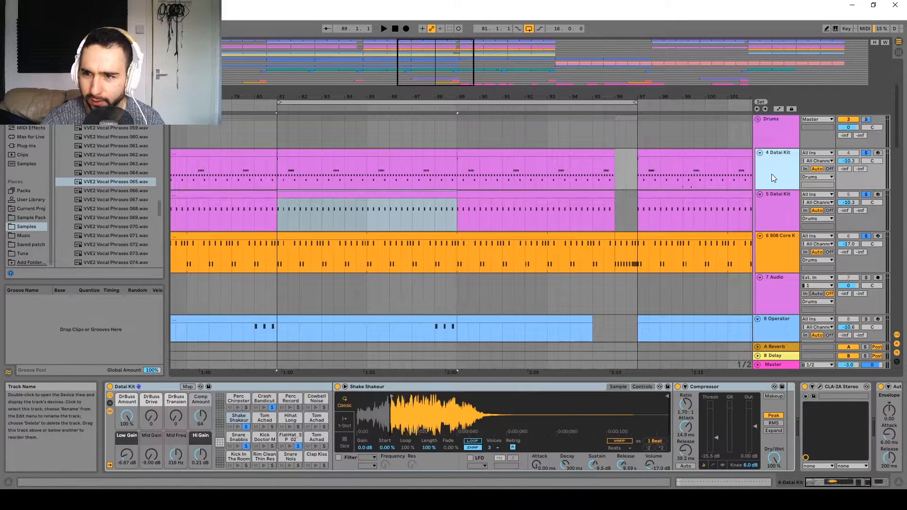
left_click(356, 205)
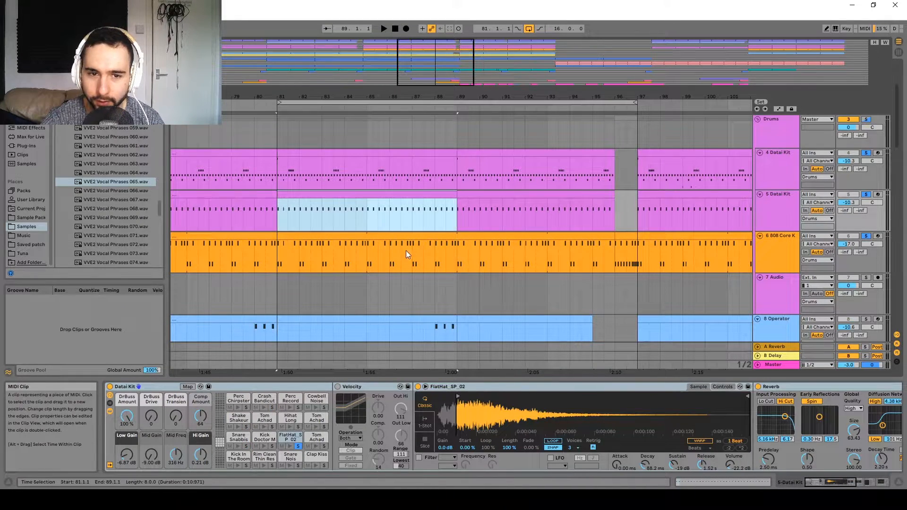
scroll(359, 387, "down", 5)
left_click(359, 387)
left_click(785, 204)
scroll(439, 431, "up", 5)
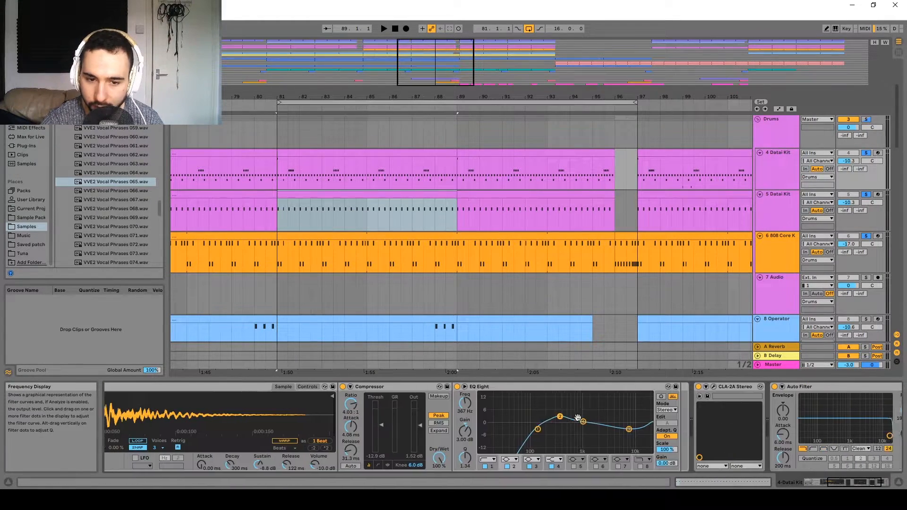
scroll(423, 407, "up", 6)
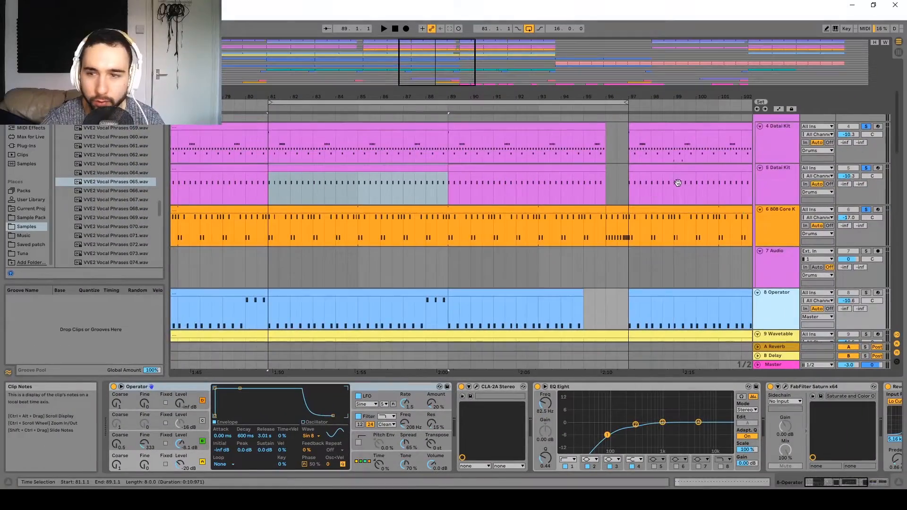
- Show the Glue Compressor on the Drums group and the device chain of track 6 808 Core Kit
scroll(785, 191, "up", 4)
left_click(788, 190)
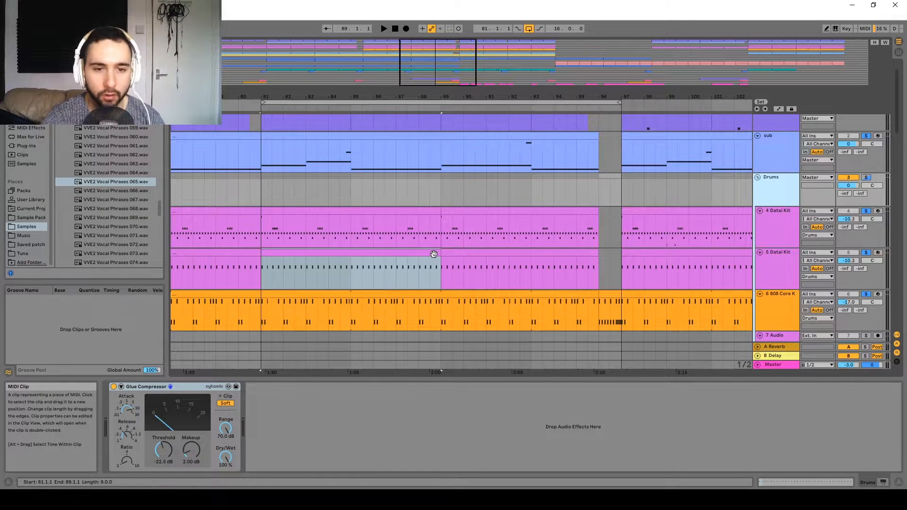
scroll(433, 255, "down", 2)
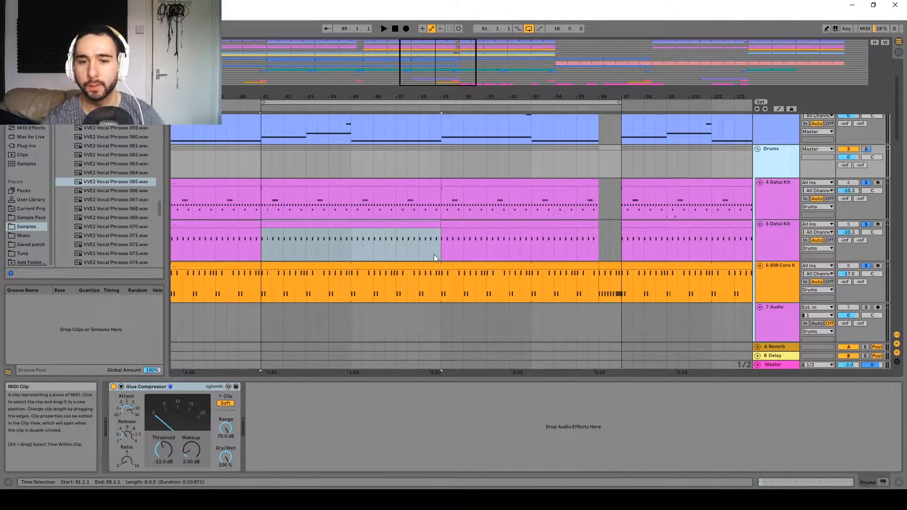
left_click(784, 223)
left_click(781, 272)
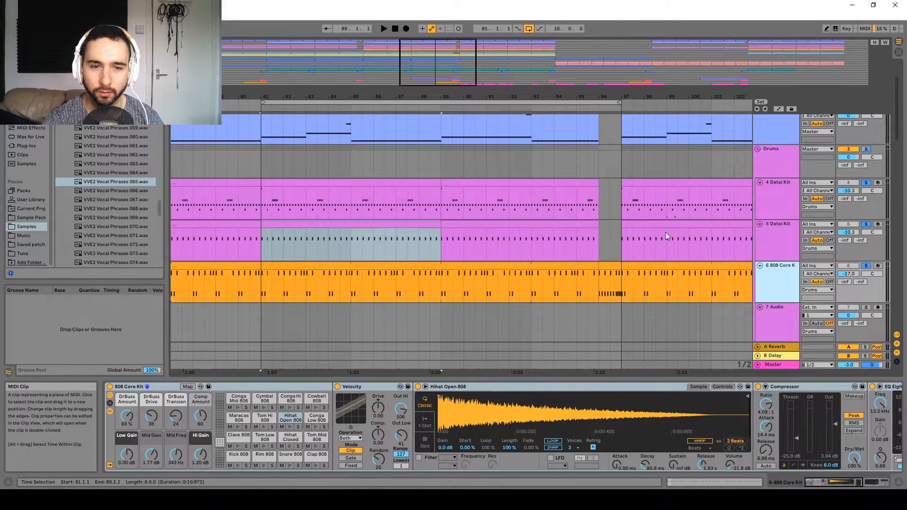
- Solo the 8 Operator track and sweep its filter frequency down to 238 Hz while the loop plays
scroll(671, 231, "down", 10)
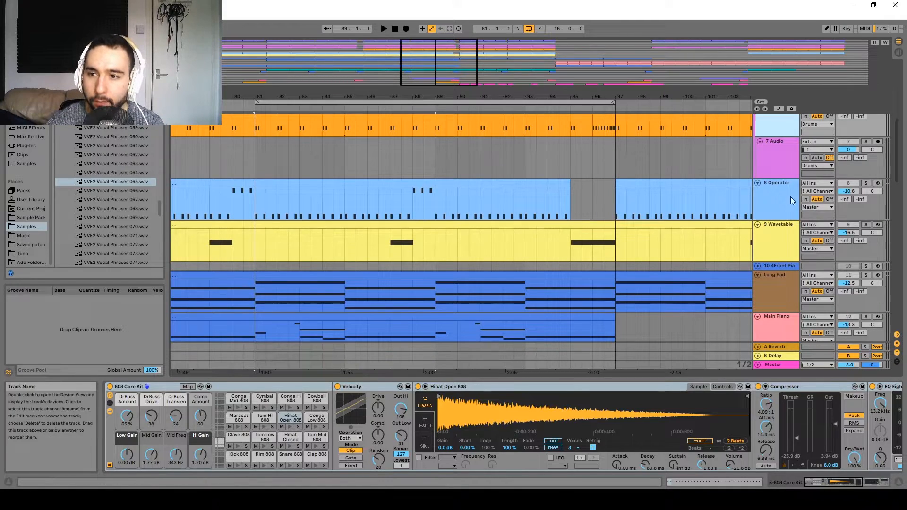
left_click(790, 196)
left_click(867, 183)
key("space")
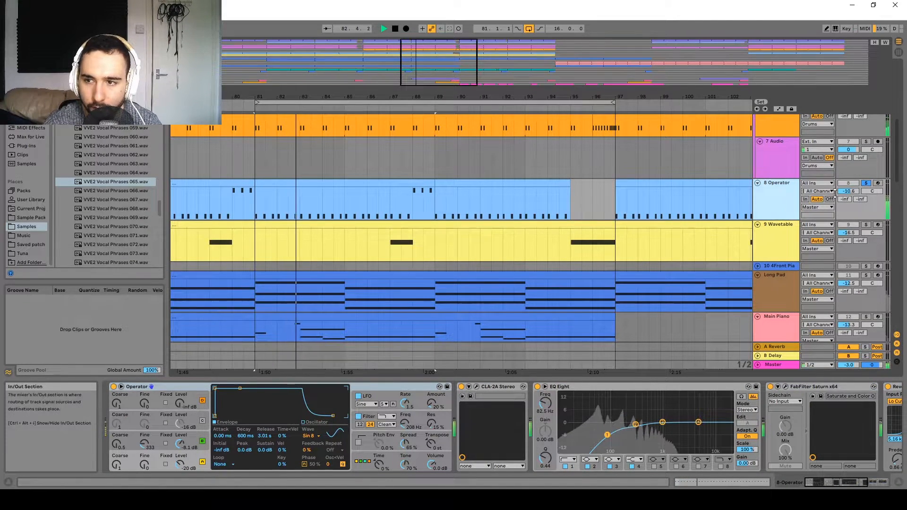
left_click(405, 421)
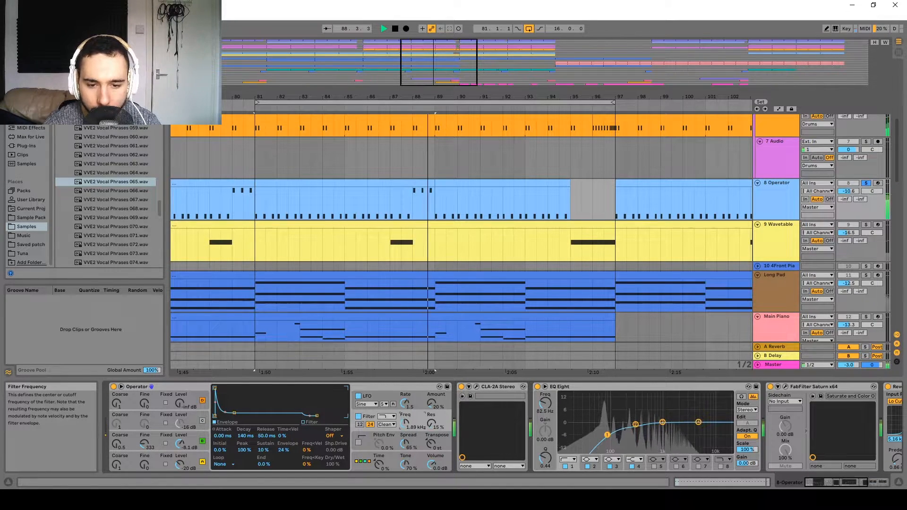
left_click_drag(405, 423, 406, 428)
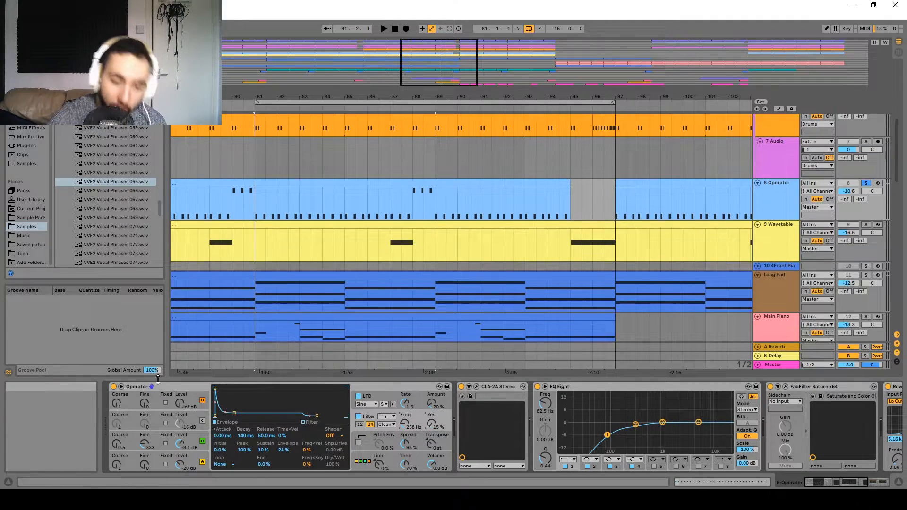
- Examine Operator's global settings and the waveforms of oscillators A and B, and select the track's clip from bar 81 to 89
left_click(368, 459)
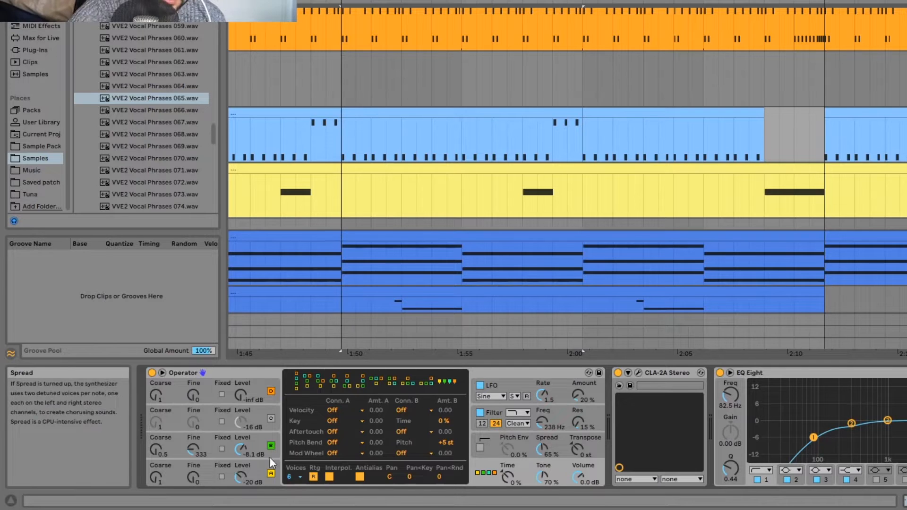
left_click(269, 466)
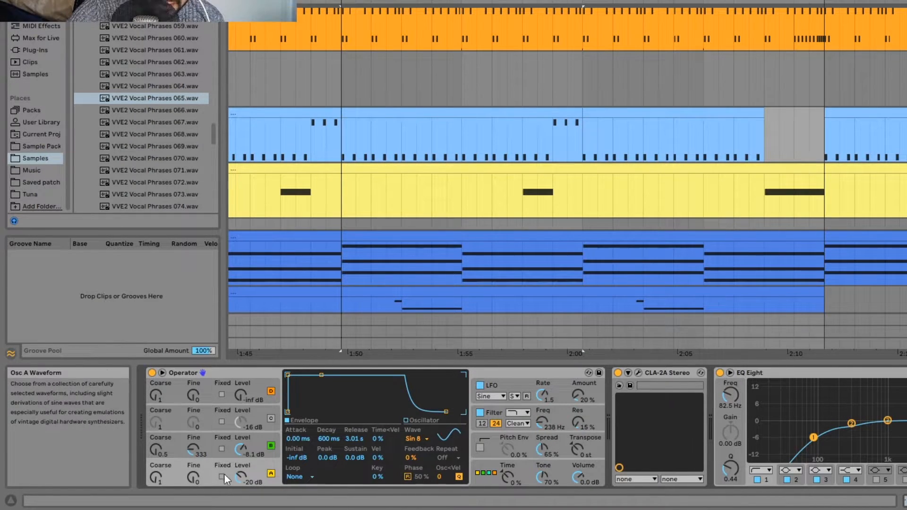
left_click(259, 440)
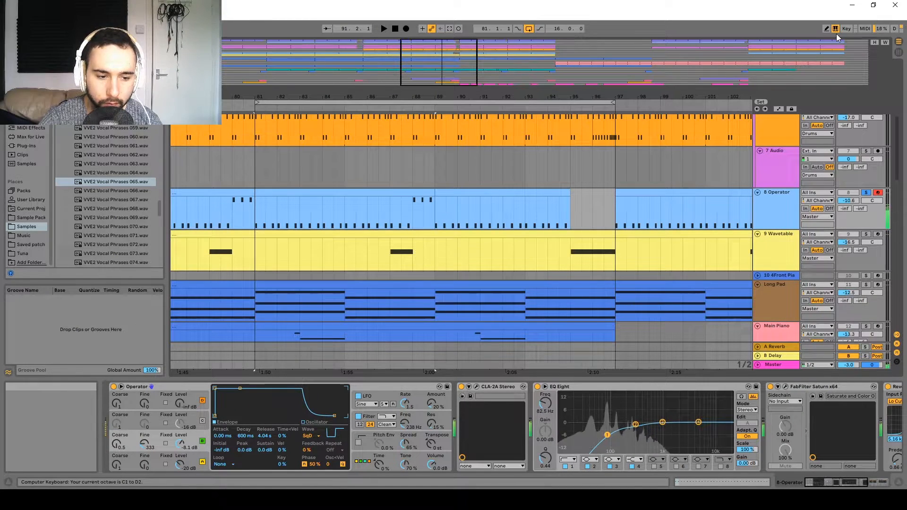
left_click_drag(435, 207, 255, 210)
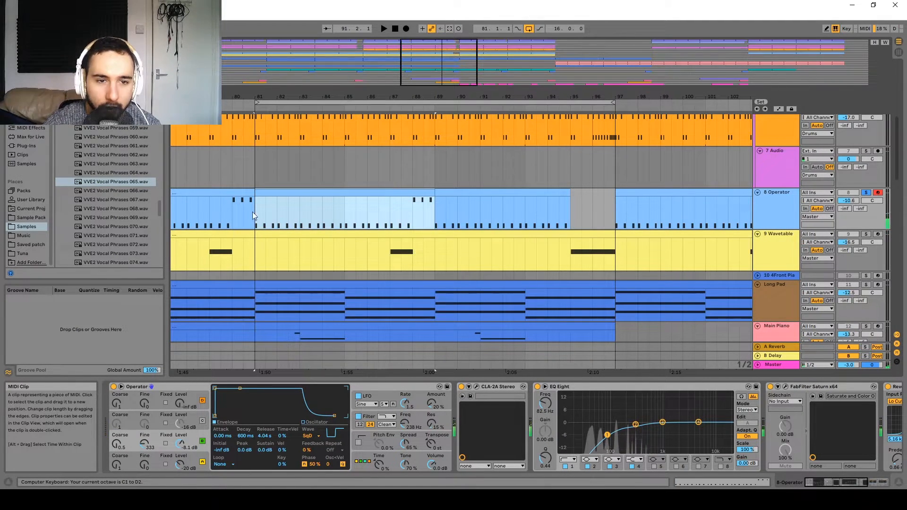
scroll(371, 265, "up", 3)
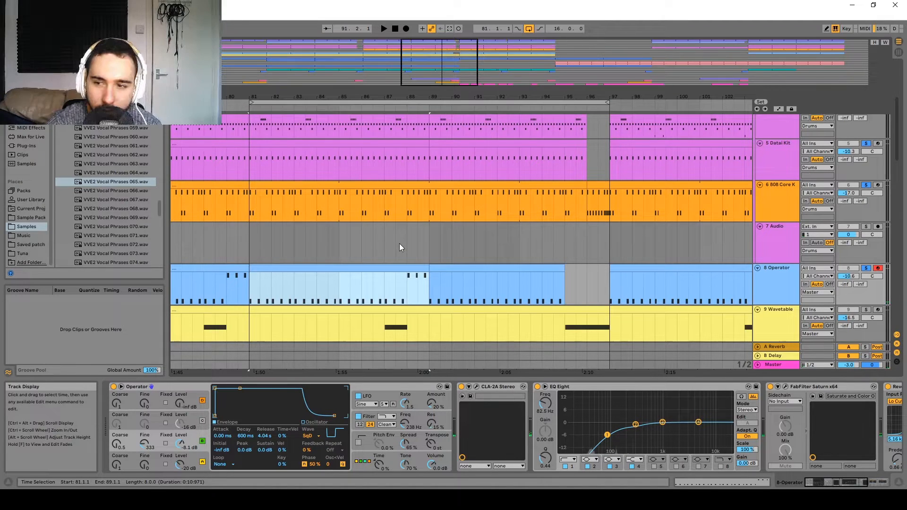
left_click(181, 464)
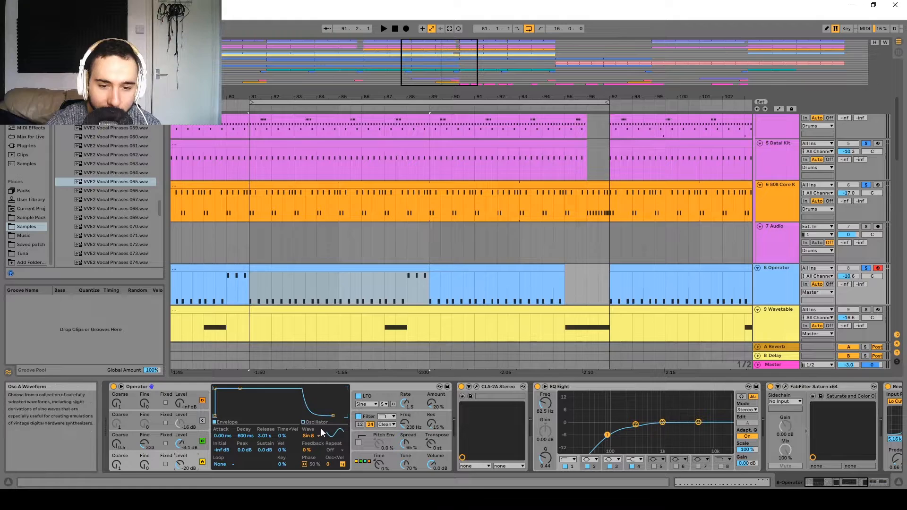
- Set Operator's filter frequency to 141 Hz and view its LFO settings while playing the loop from bar 81
left_click(375, 415)
left_click_drag(405, 423, 402, 430)
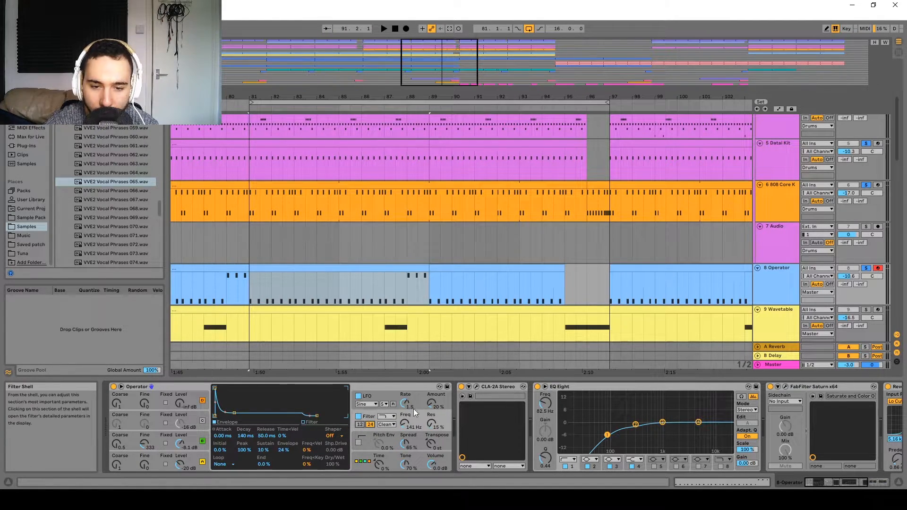
key("space")
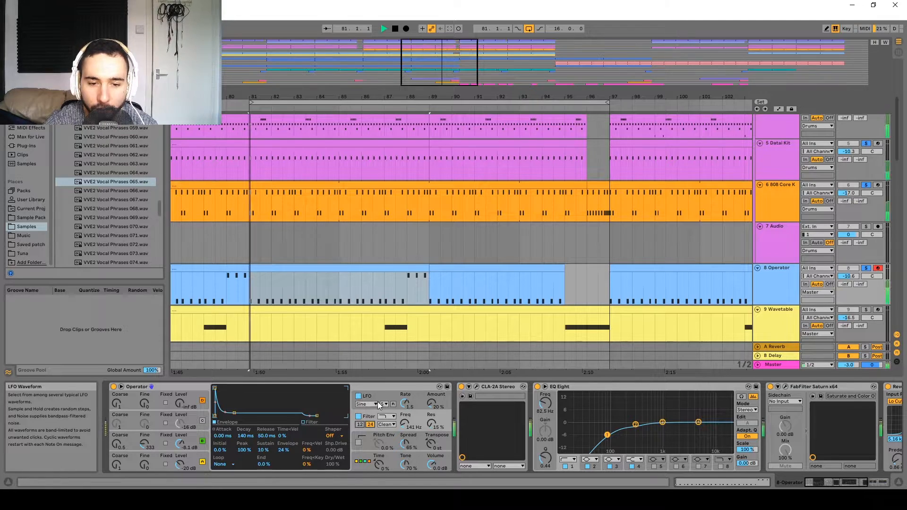
left_click(381, 395)
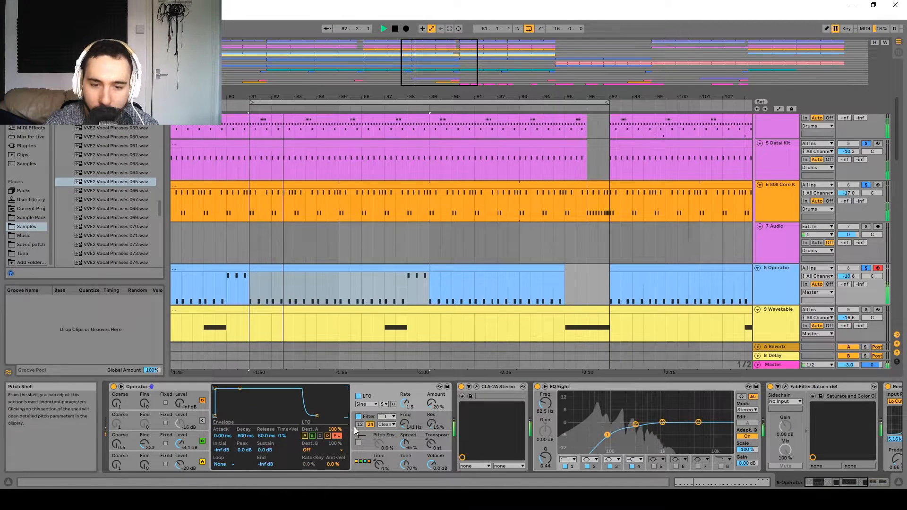
key("space")
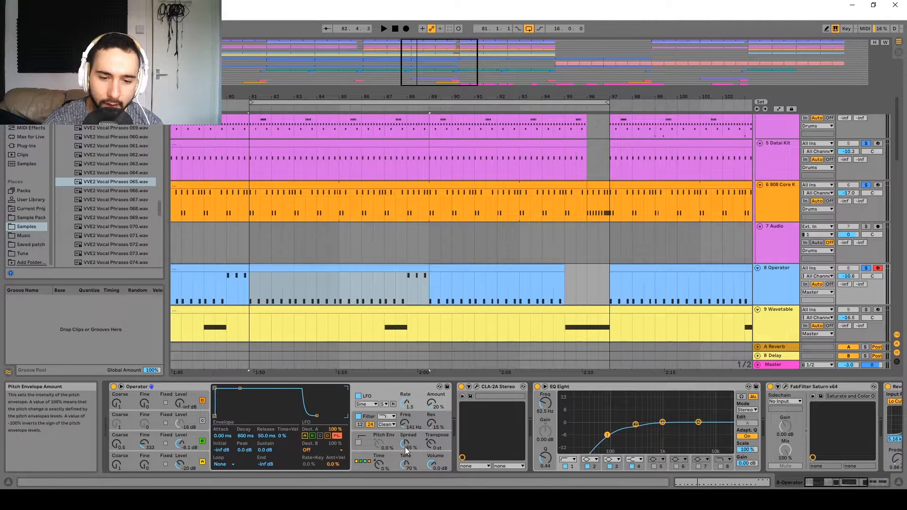
- Review the CLA-2A Stereo settings on the 8 Operator track, close the plug-in window and show the EQ Eight, Saturn and Reverb
scroll(359, 406, "down", 3)
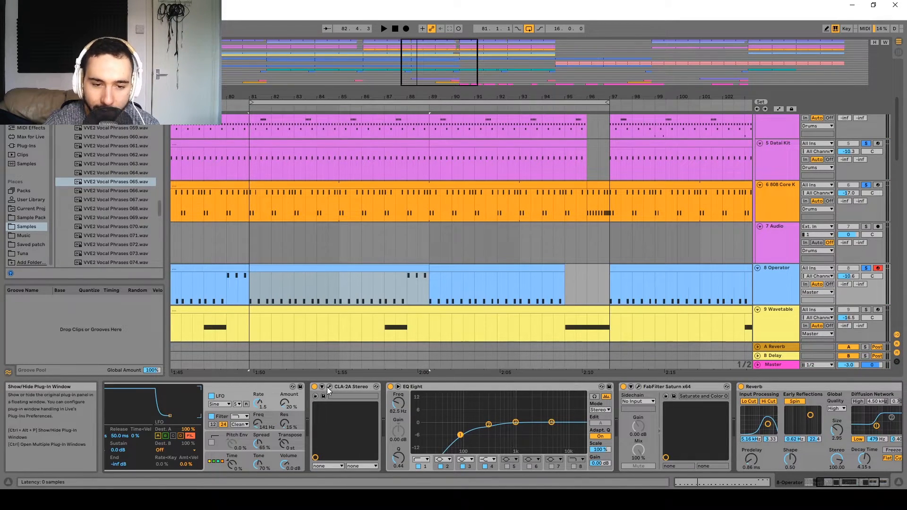
left_click(329, 386)
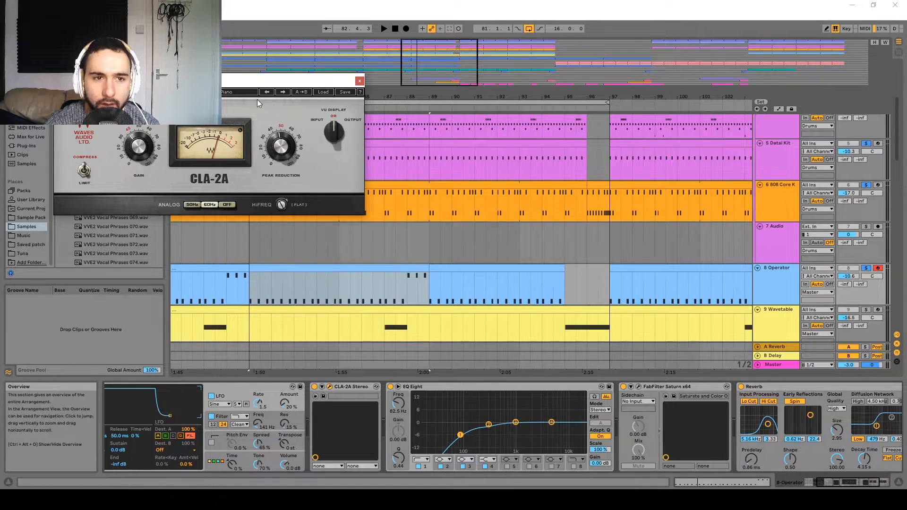
left_click(360, 82)
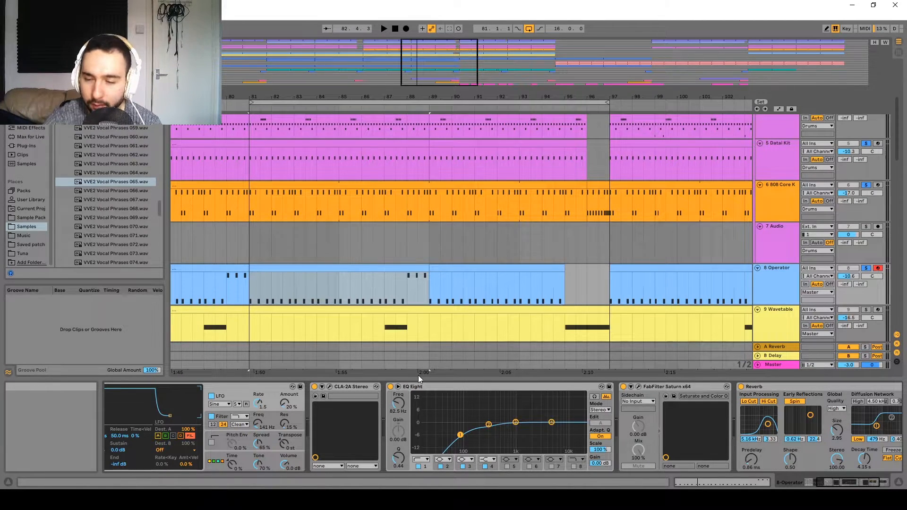
left_click_drag(443, 390, 324, 393)
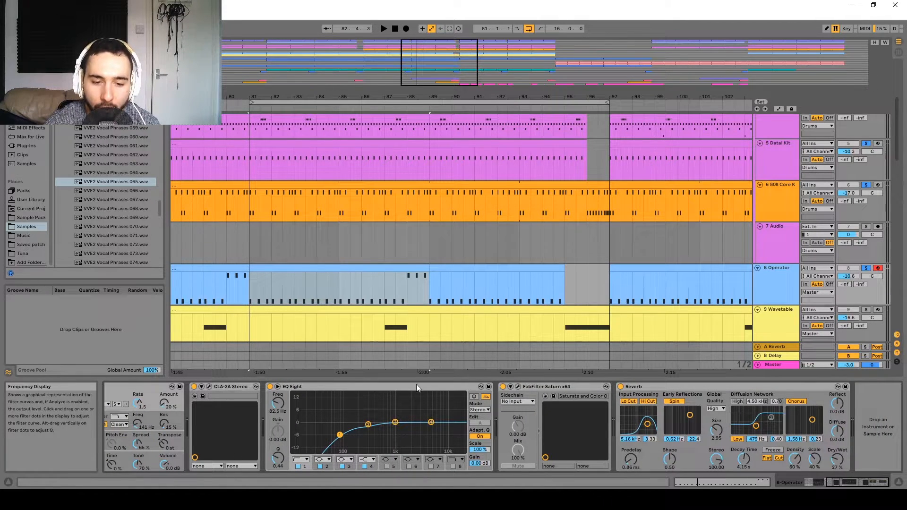
- Look over the drum tracks and return to the 8 Operator track's device chain, from Operator to the Reverb at its end
scroll(444, 214, "up", 4)
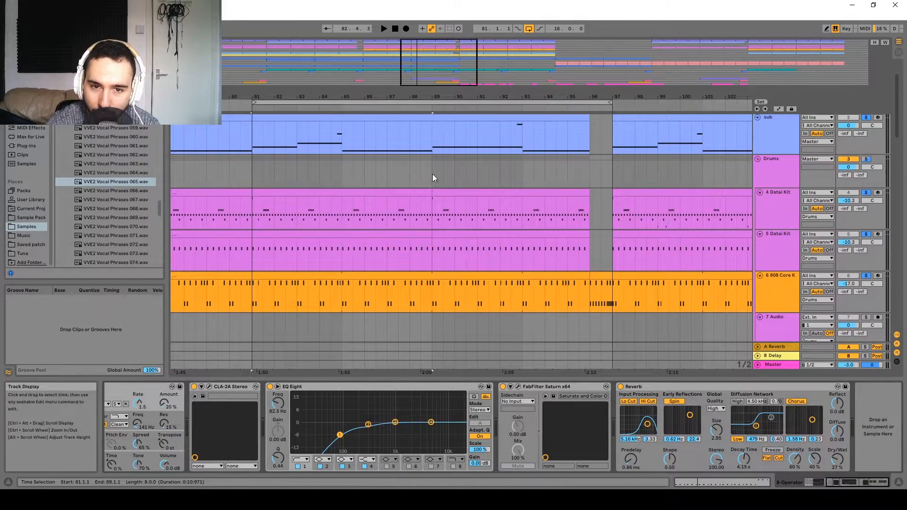
left_click_drag(438, 203, 451, 257)
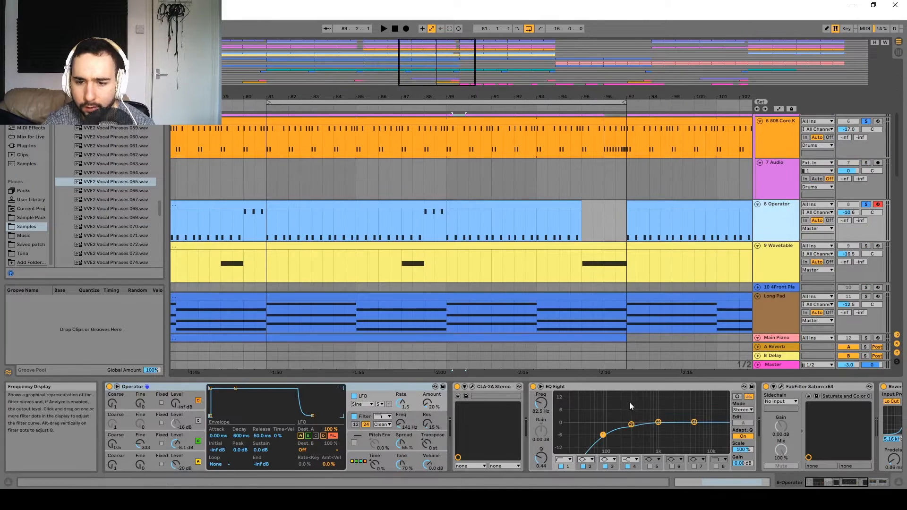
left_click_drag(652, 409, 451, 425)
left_click_drag(554, 417, 447, 417)
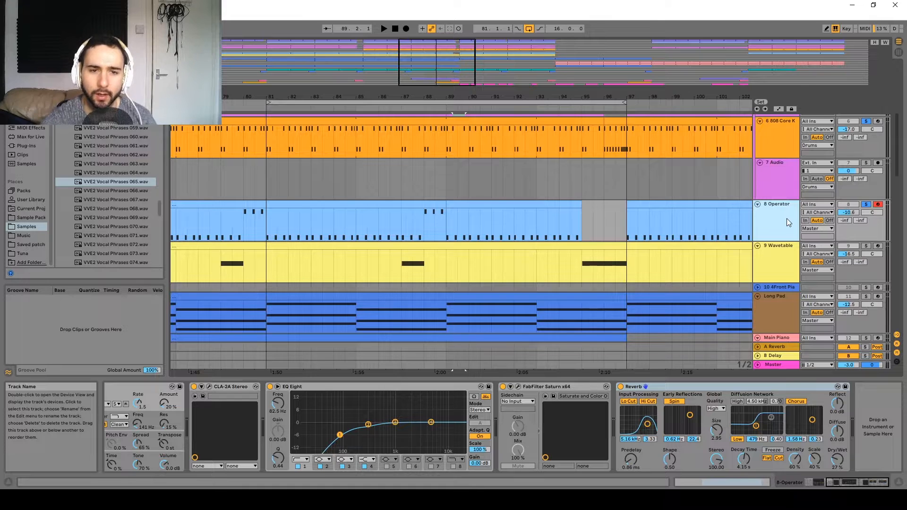
- Play the loop, raise the Operator's filter frequency to 447 Hz and stop playback
key("space")
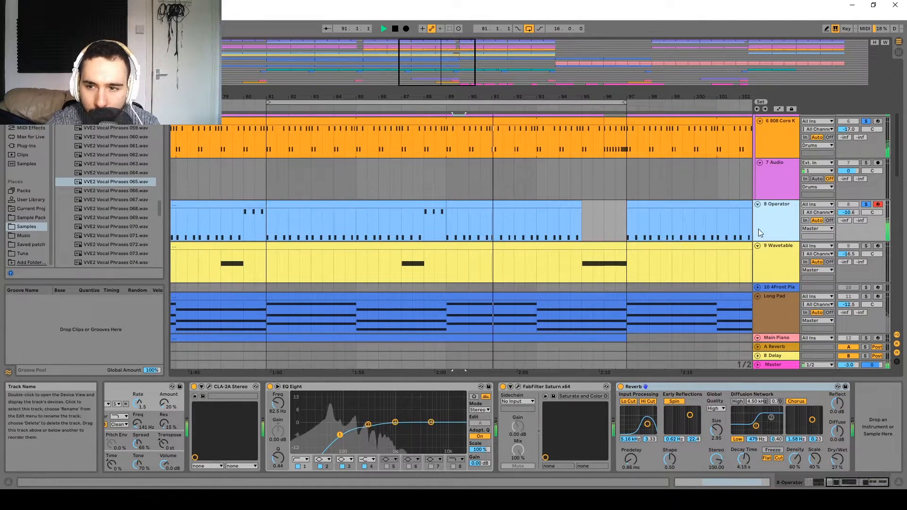
scroll(577, 407, "up", 5)
left_click_drag(399, 424, 399, 400)
key("space")
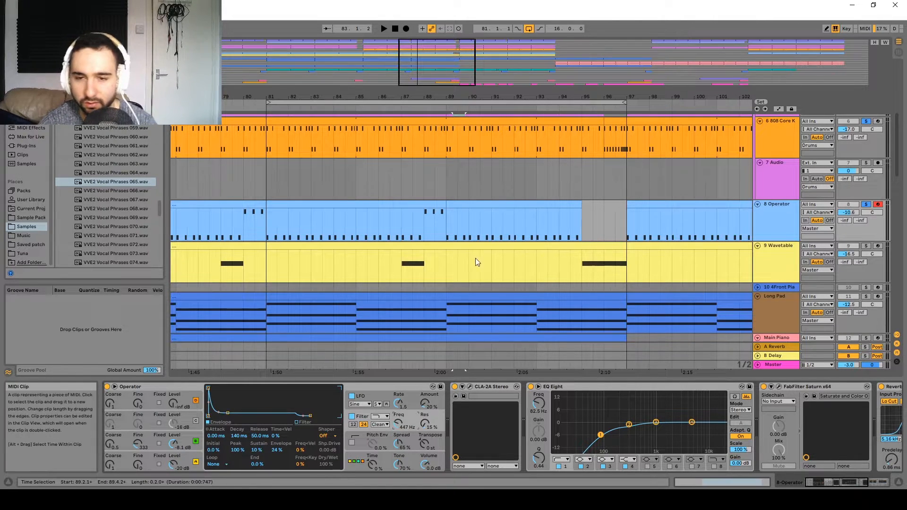
- Solo the 9 Wavetable track, show its device chain and place the playback start at its note at bar 87
scroll(492, 257, "down", 3)
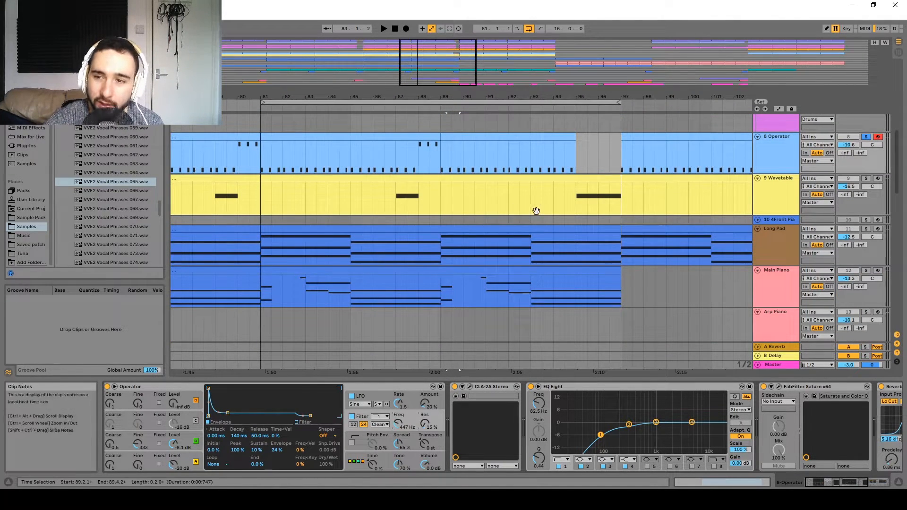
scroll(534, 204, "up", 3)
left_click(779, 271)
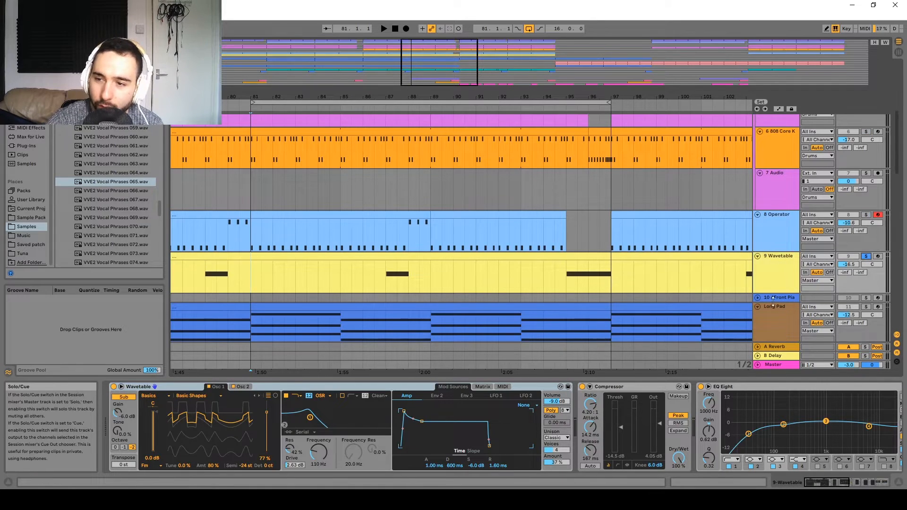
left_click(388, 289)
scroll(388, 289, "down", 5)
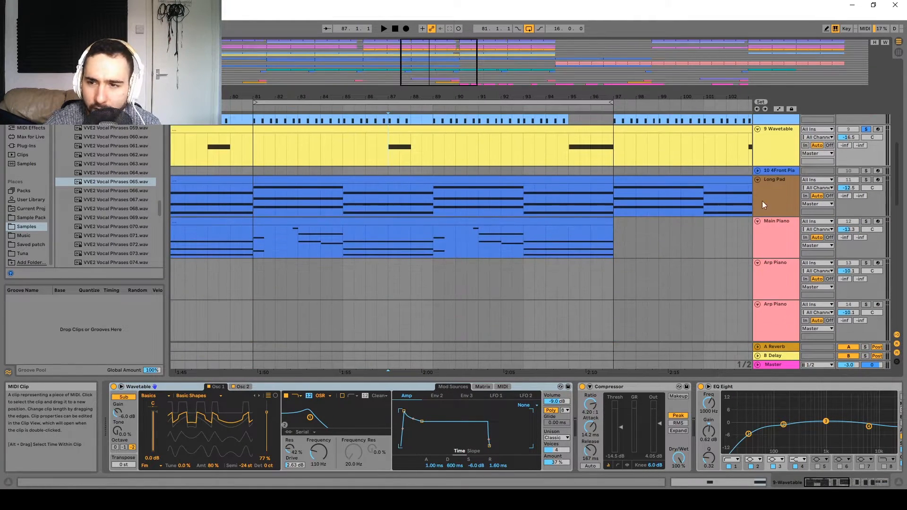
- Show the Long Pad track's device chain, followed by the Main Piano track's chain
left_click(756, 197)
left_click_drag(449, 290, 457, 255)
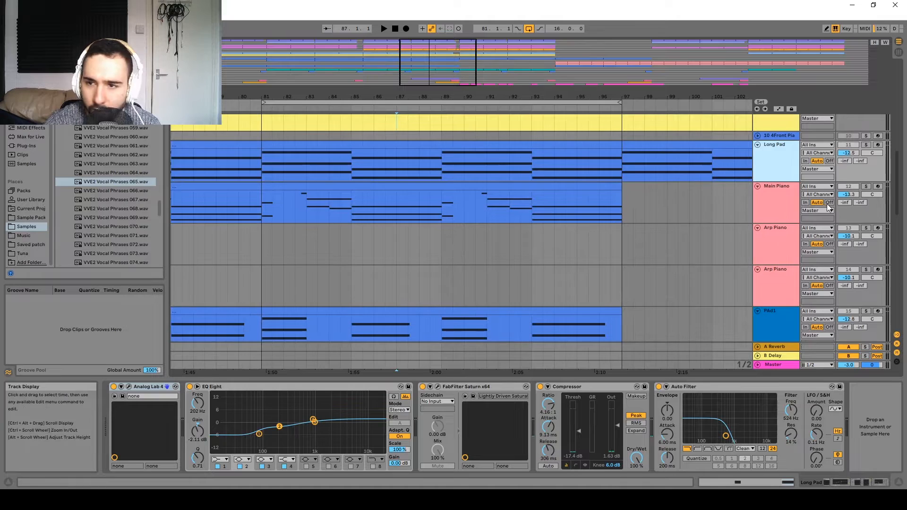
left_click(775, 202)
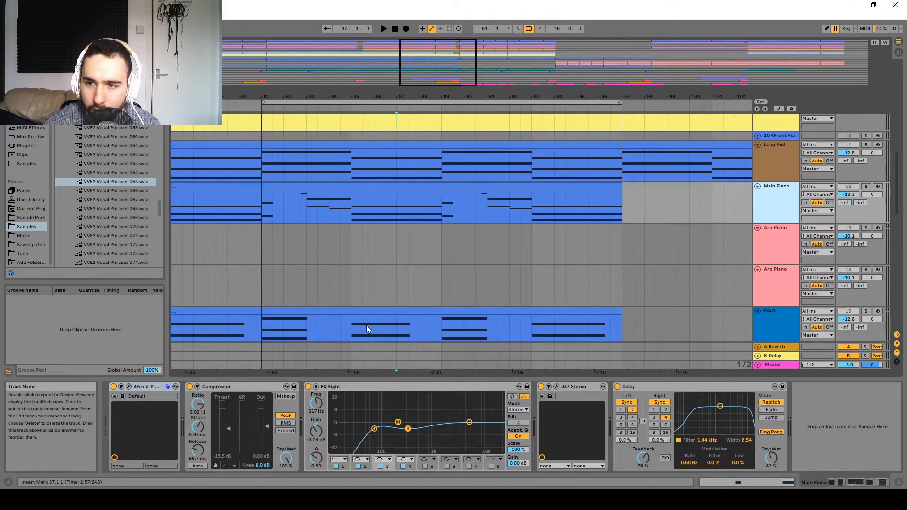
- Solo the Main Piano track, play it from bar 81, and check the 4Front Piano plug-in window before closing it
left_click(262, 203)
left_click(866, 188)
key("space")
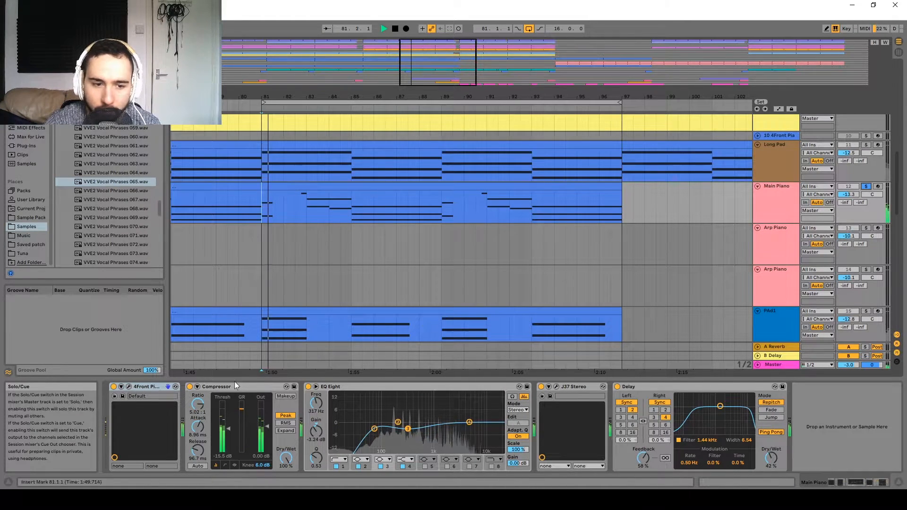
left_click(129, 386)
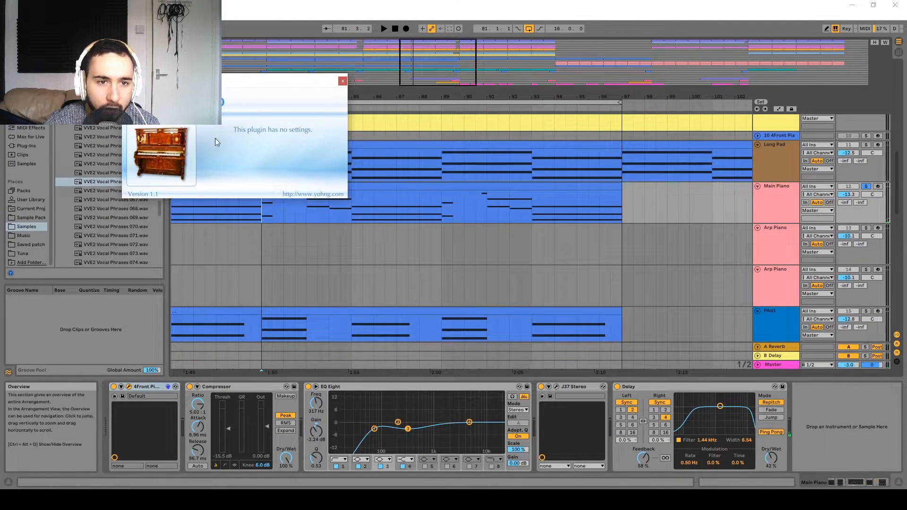
left_click(343, 81)
- Select the Main Piano clip spanning bars 81 to 97, play its opening bars and stop
left_click(267, 216)
left_click_drag(363, 214, 514, 223)
left_click_drag(601, 202, 409, 258)
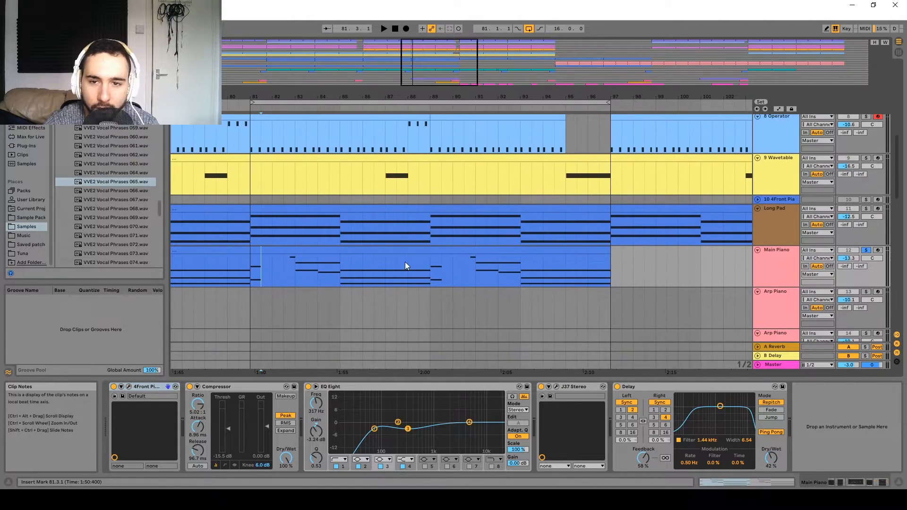
key("space")
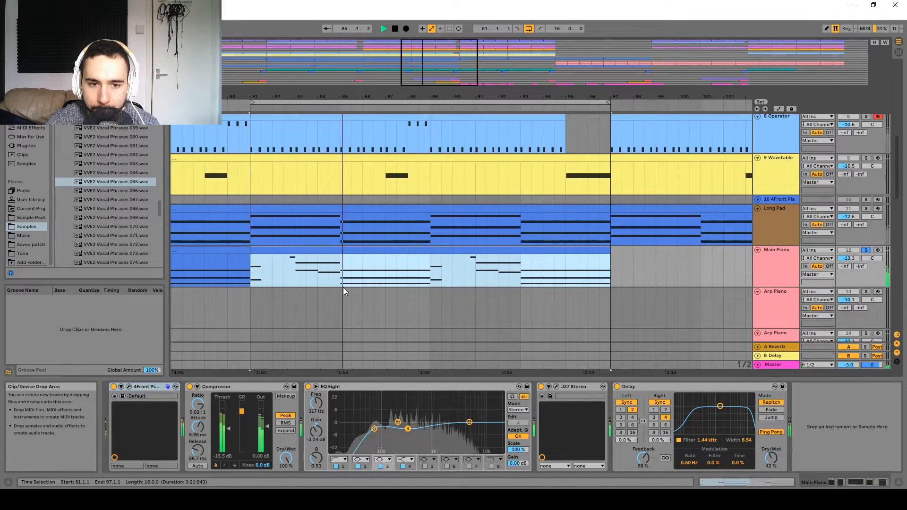
key("space")
- Open the Main Piano clip's notes and look through its melody and chord notes
double_click(363, 283)
scroll(509, 393, "down", 5)
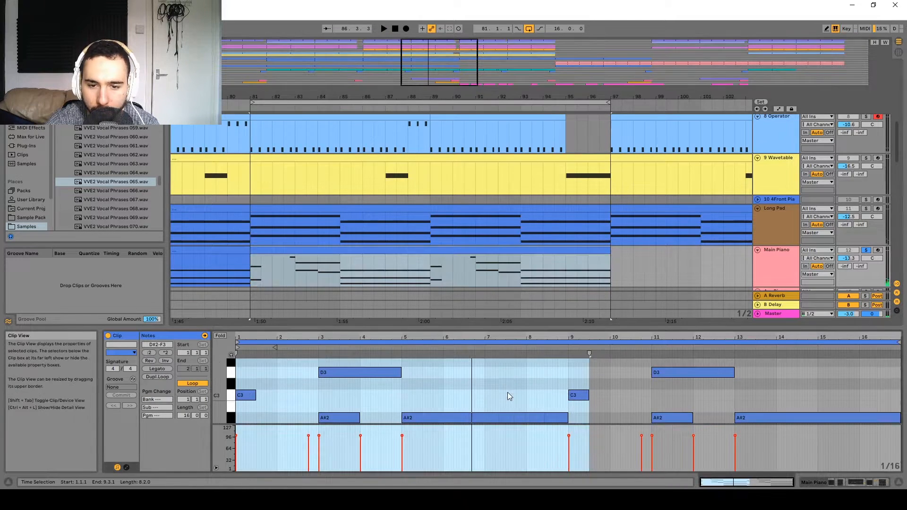
scroll(468, 412, "up", 2)
left_click(438, 257)
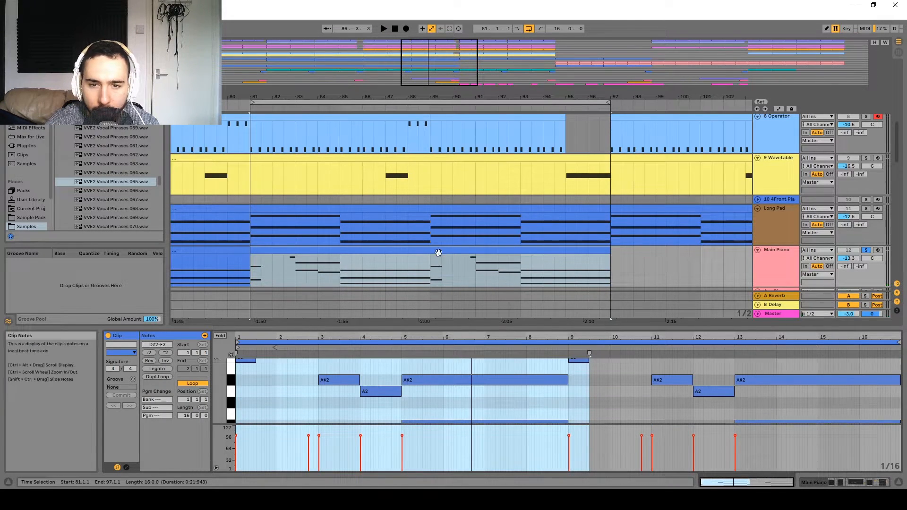
scroll(515, 215, "up", 3)
- Solo the 9 Wavetable track and play its notes at bar 87 and bar 95
left_click(761, 200)
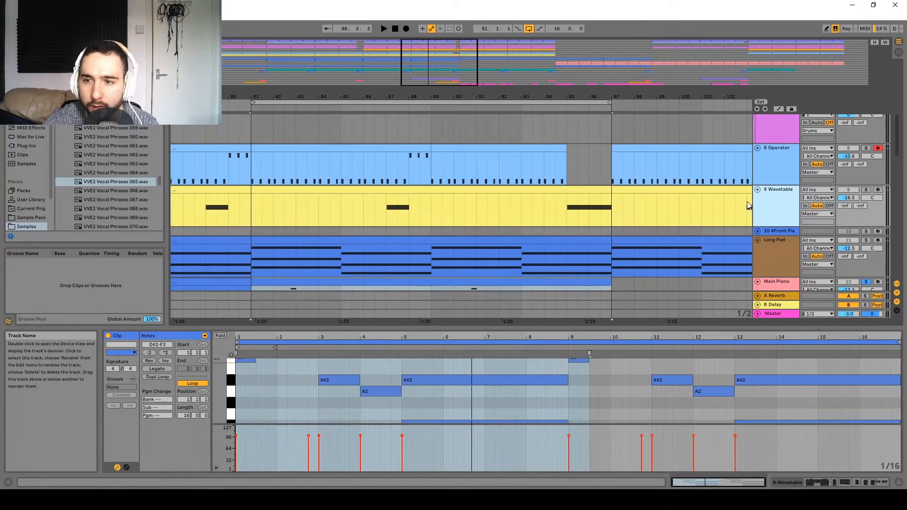
left_click(388, 212)
key("space")
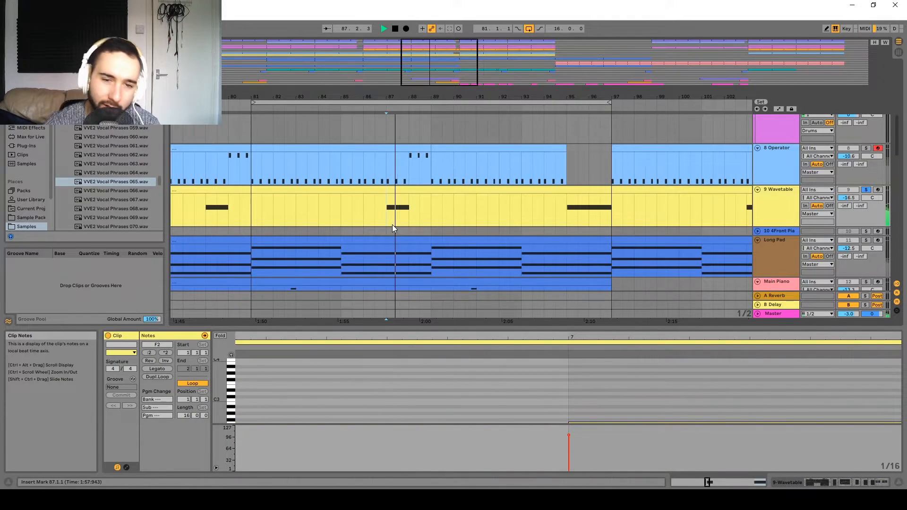
left_click(567, 211)
key("space")
key("space")
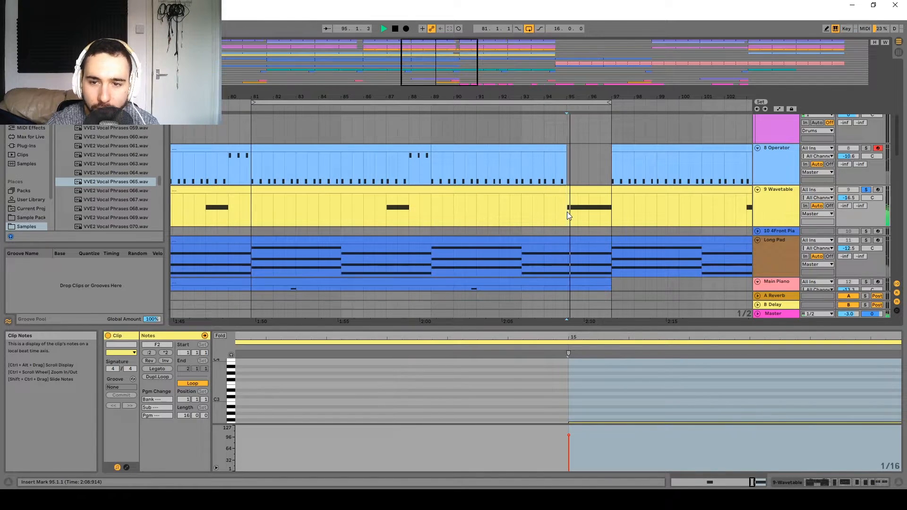
- Show the Wavetable device and its oscillators, replay the bar 95 note and turn on Draw Mode
left_click(767, 200)
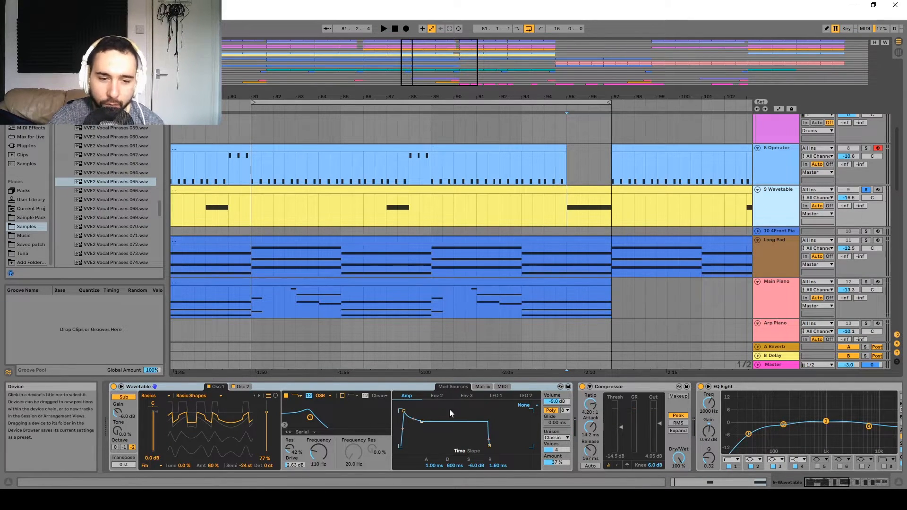
left_click(244, 387)
left_click(216, 389)
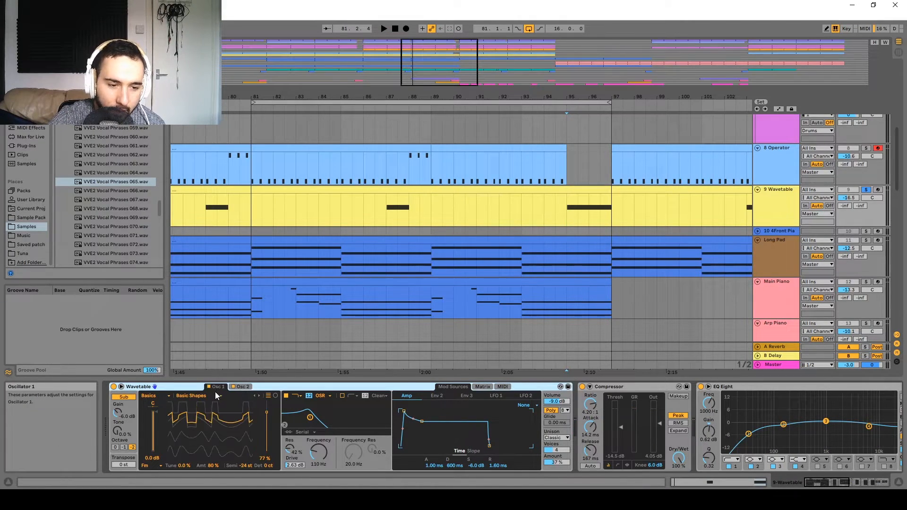
key("space")
key("space")
key("b")
- Compare the Wavetable's Osc 1 and Osc 2 settings, including wavetable position, FM amount and semitone tuning
left_click(241, 387)
left_click(223, 386)
left_click(241, 388)
left_click(220, 387)
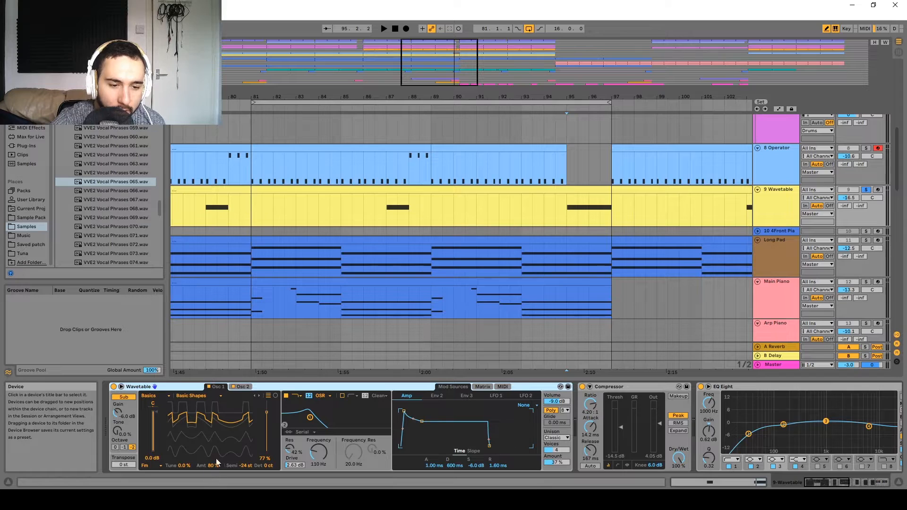
left_click(244, 388)
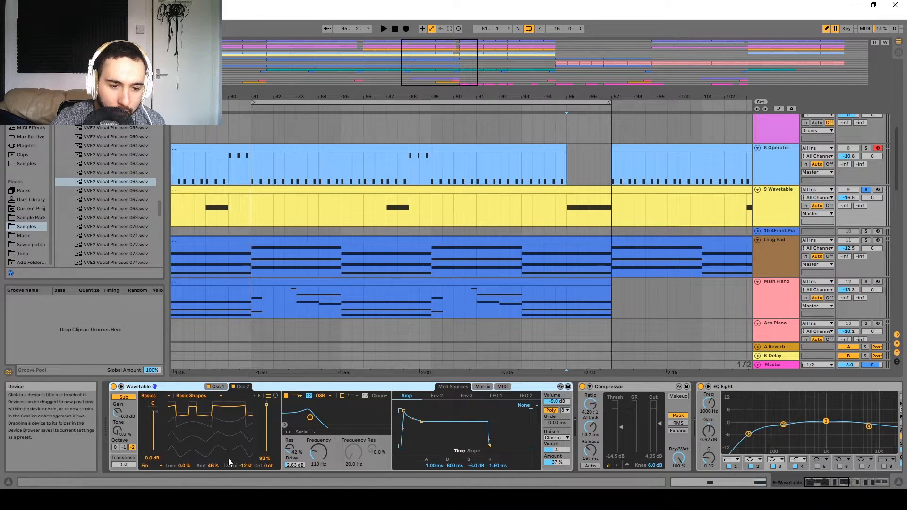
left_click(216, 387)
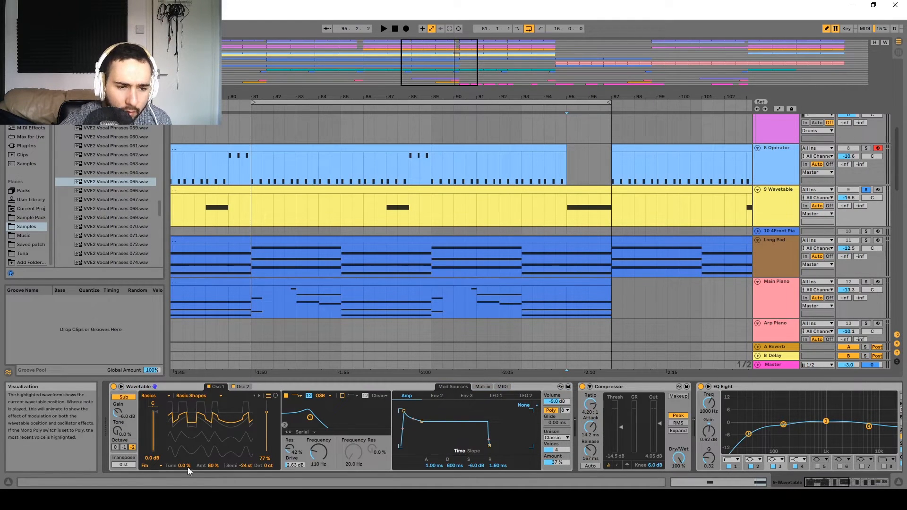
left_click(240, 387)
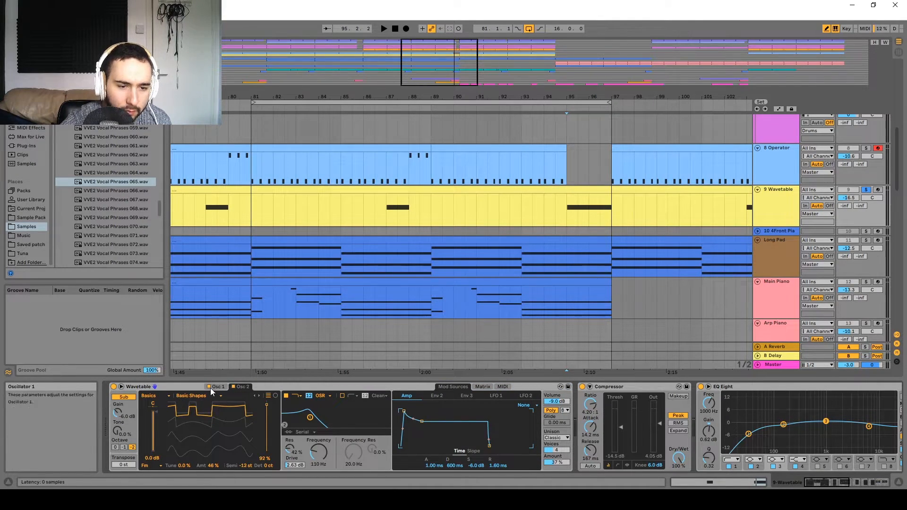
left_click(210, 387)
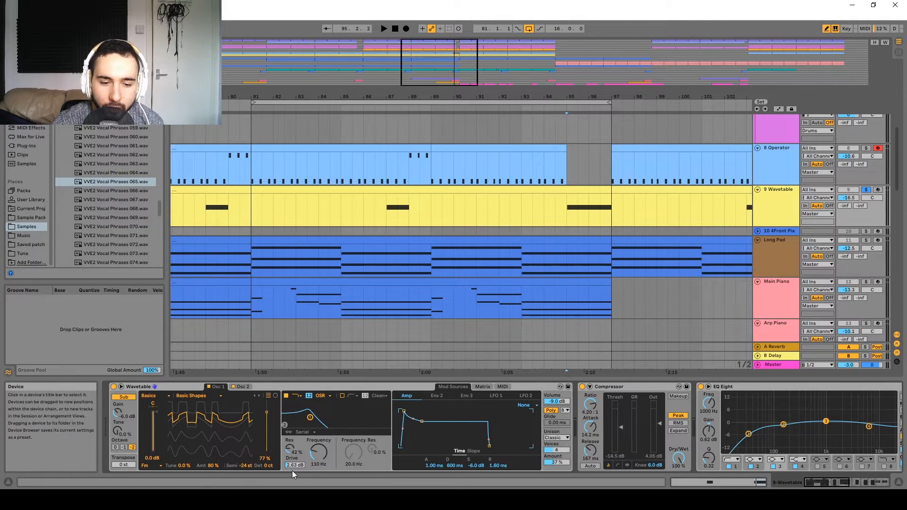
- Examine the Wavetable's Env 2 and the modulation matrix entries that drive the Filter 1 frequency
left_click(437, 396)
left_click(481, 387)
left_click(462, 387)
left_click(480, 388)
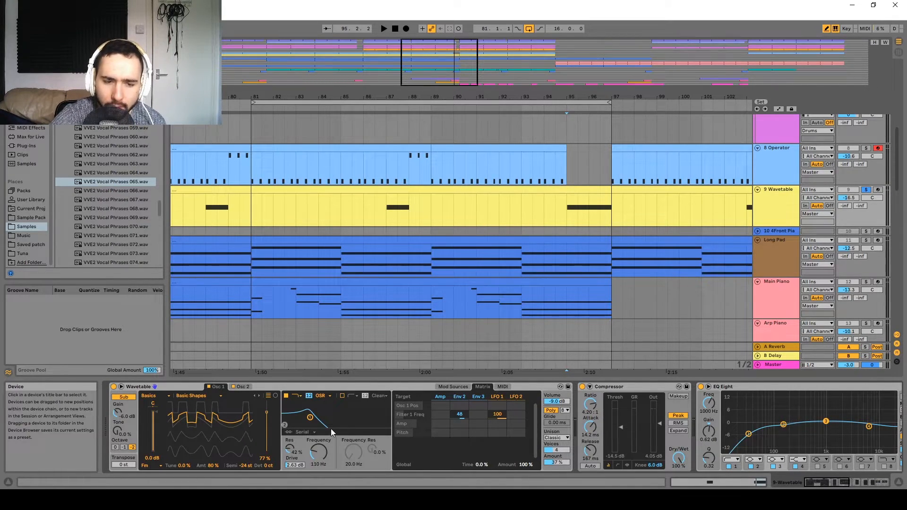
left_click(457, 387)
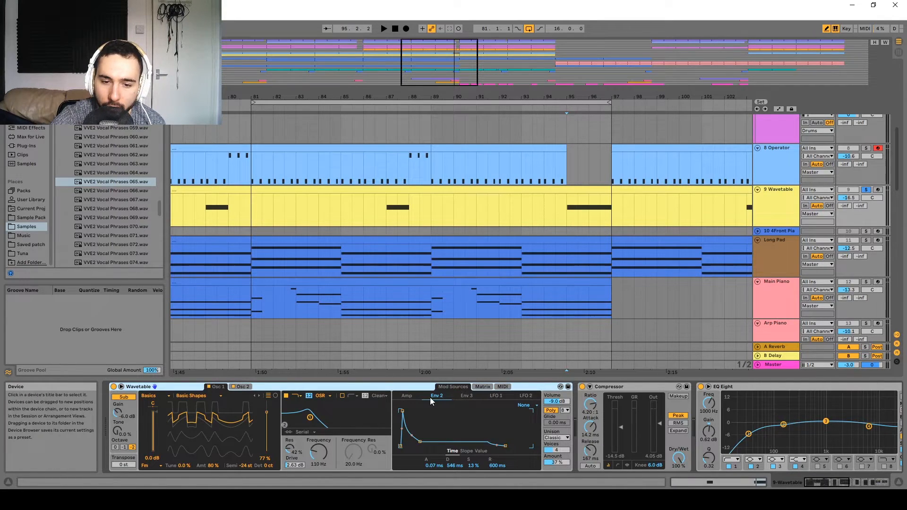
- Play the bar 95 note while checking the modulation matrix and LFO 1's movement of the filter, and stop playback
key("space")
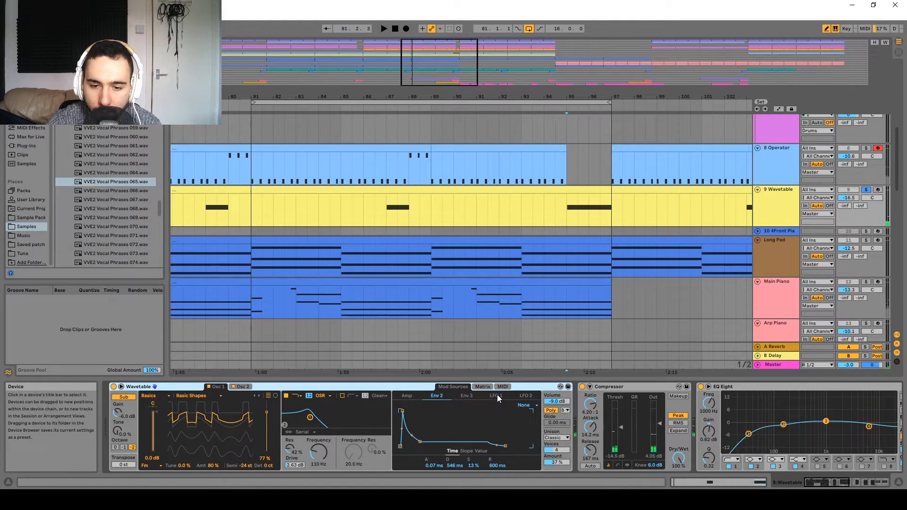
left_click(483, 387)
left_click(456, 387)
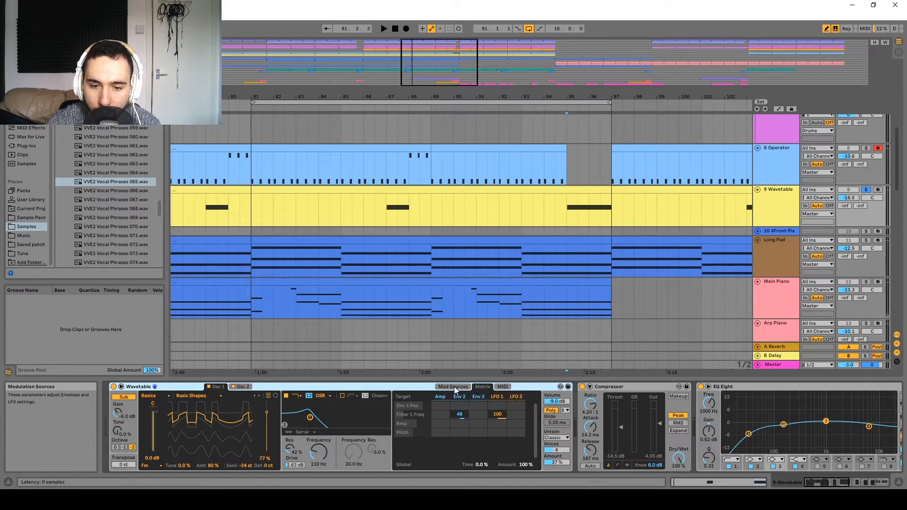
key("space")
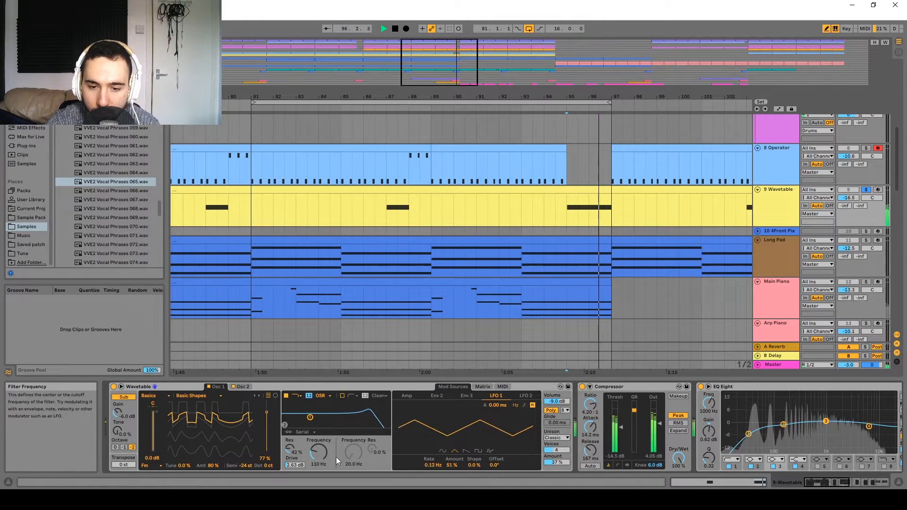
key("space")
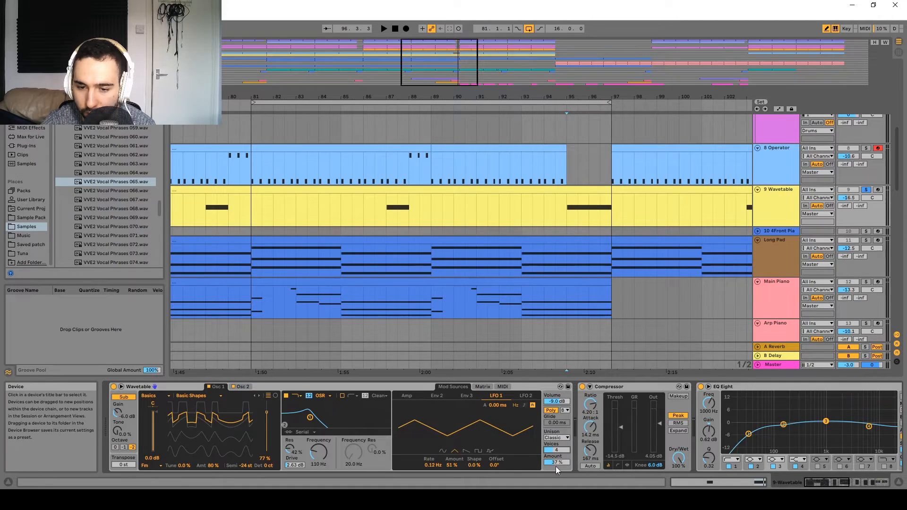
- Glance along the 9 Wavetable device chain and set the Wavetable's LFO 1 rate to 0.11 Hz
scroll(607, 409, "right", 5)
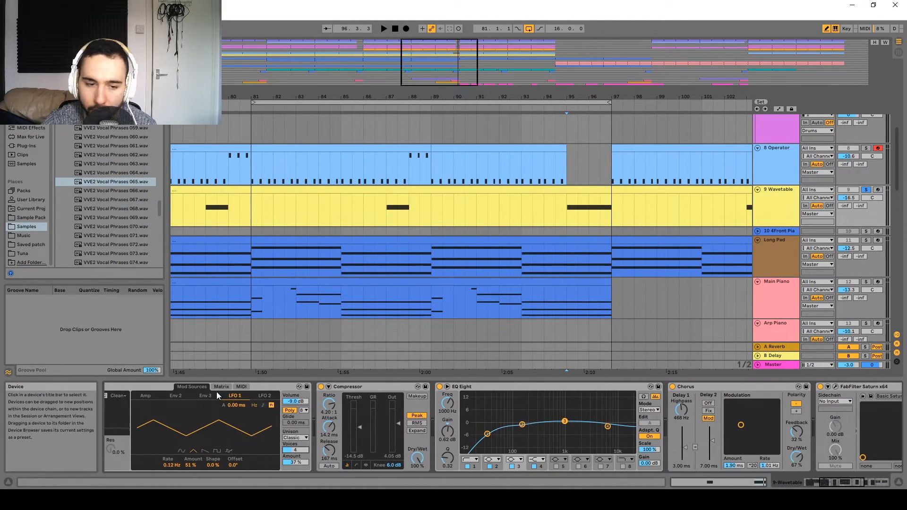
scroll(237, 416, "left", 6)
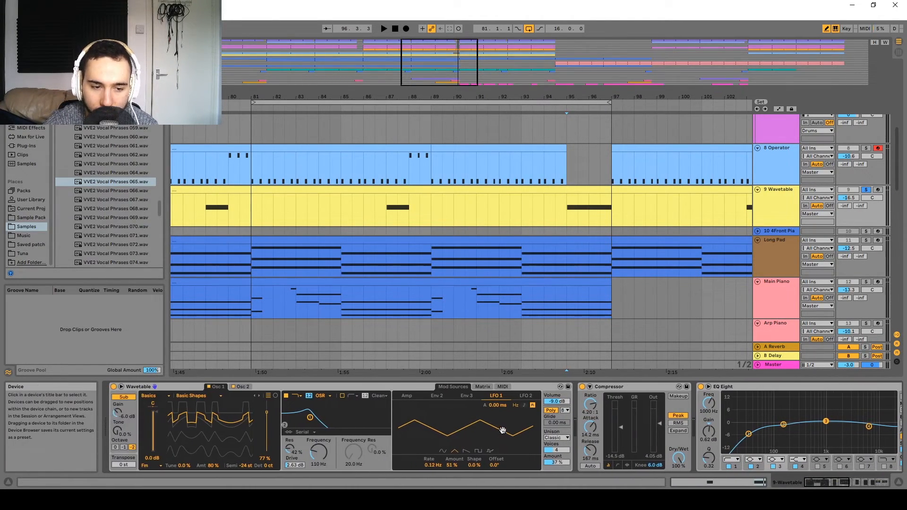
scroll(294, 427, "right", 3)
scroll(294, 427, "left", 3)
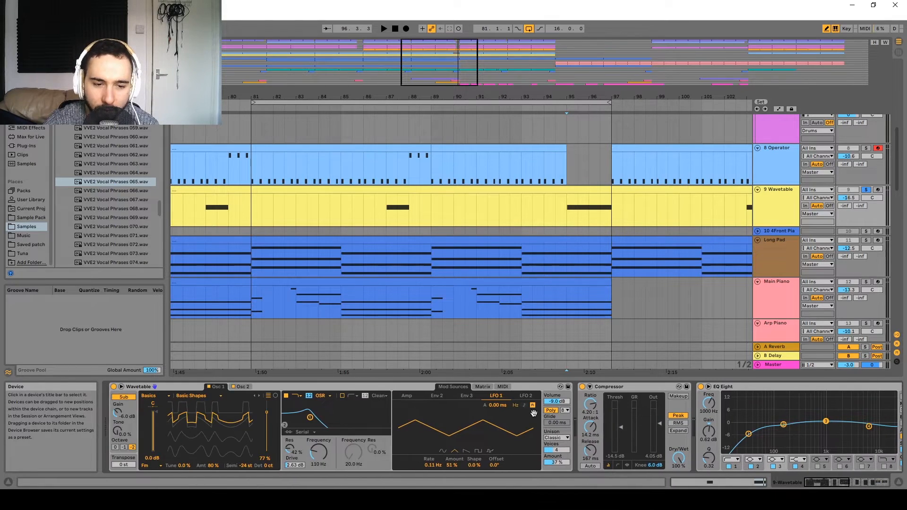
- Review the 9 Wavetable effects chain from Compressor and EQ Eight through Chorus and both Saturns to the Reverb
scroll(651, 405, "right", 5)
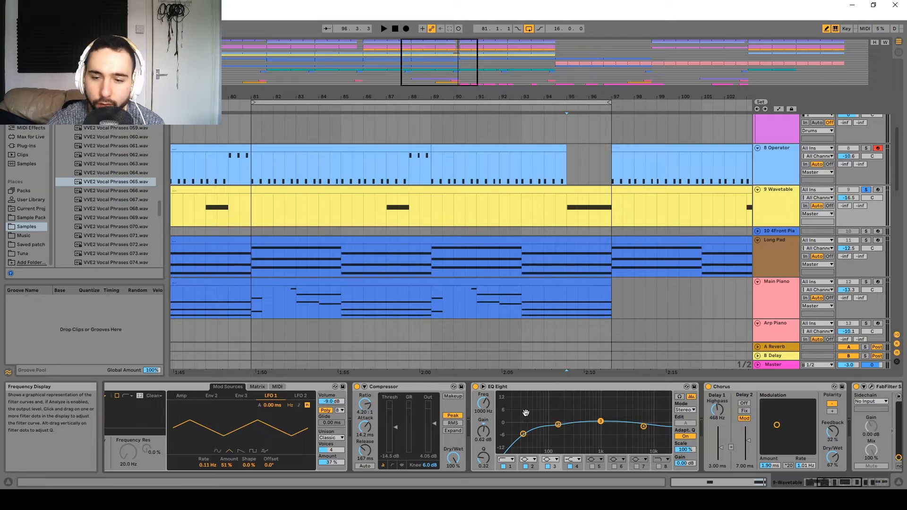
scroll(310, 415, "right", 5)
left_click(704, 420)
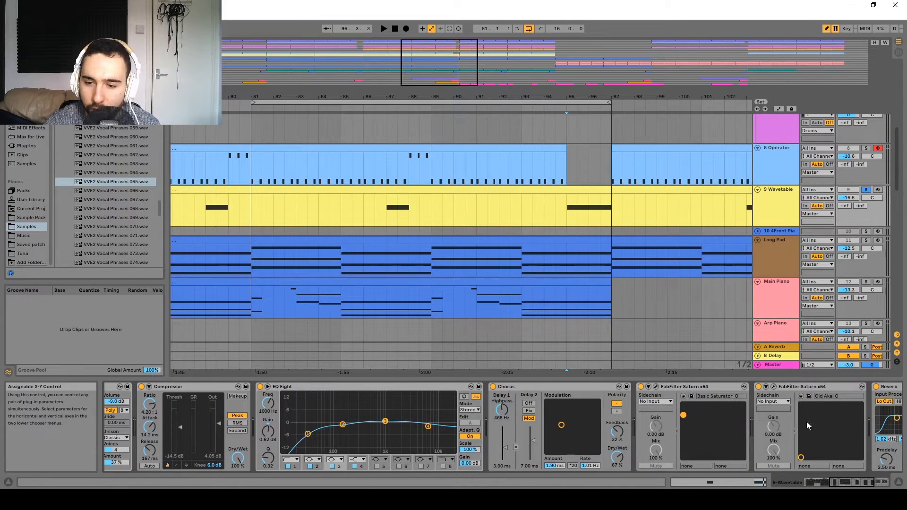
scroll(800, 423, "right", 4)
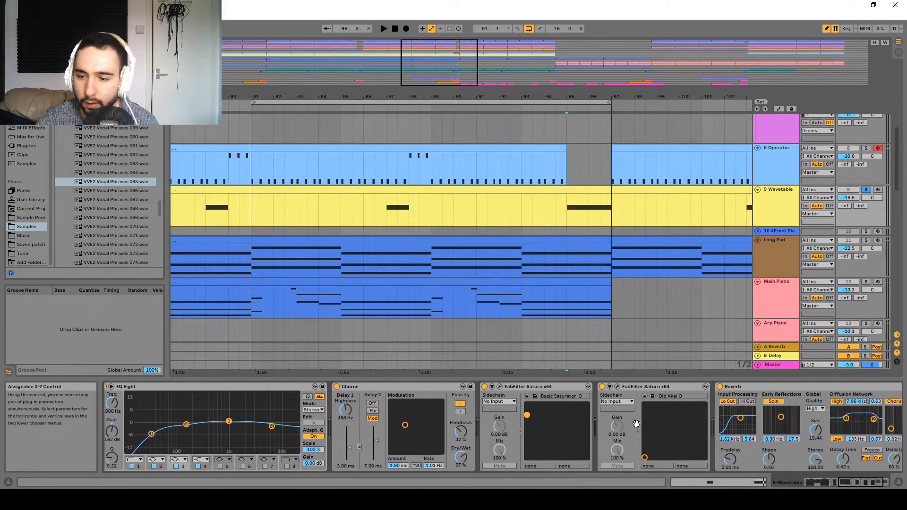
scroll(410, 417, "left", 6)
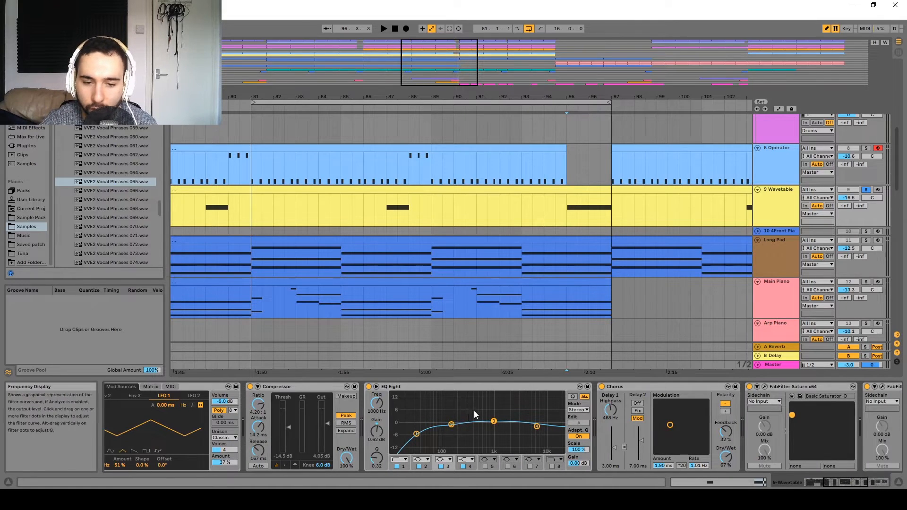
scroll(729, 413, "right", 5)
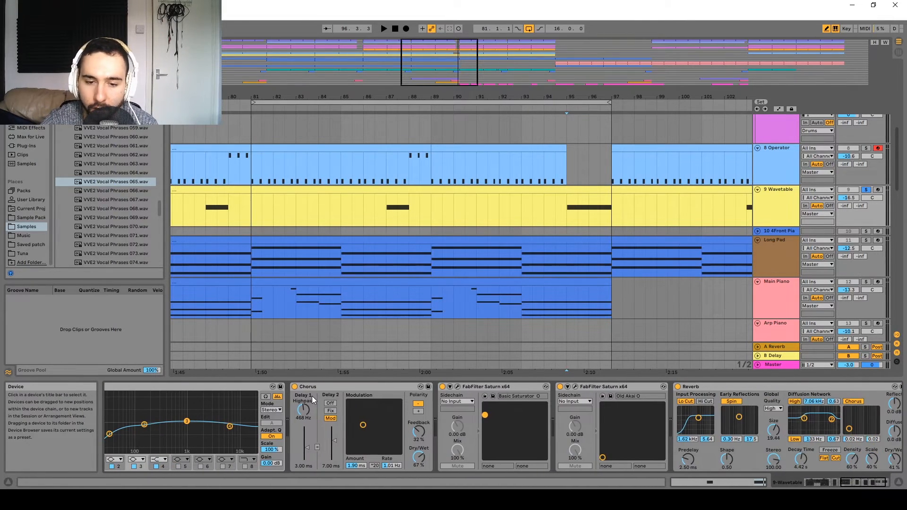
- Compare the two FabFilter Saturn devices, one with the Basic Saturator preset and the other with Old Akai
left_click(480, 389)
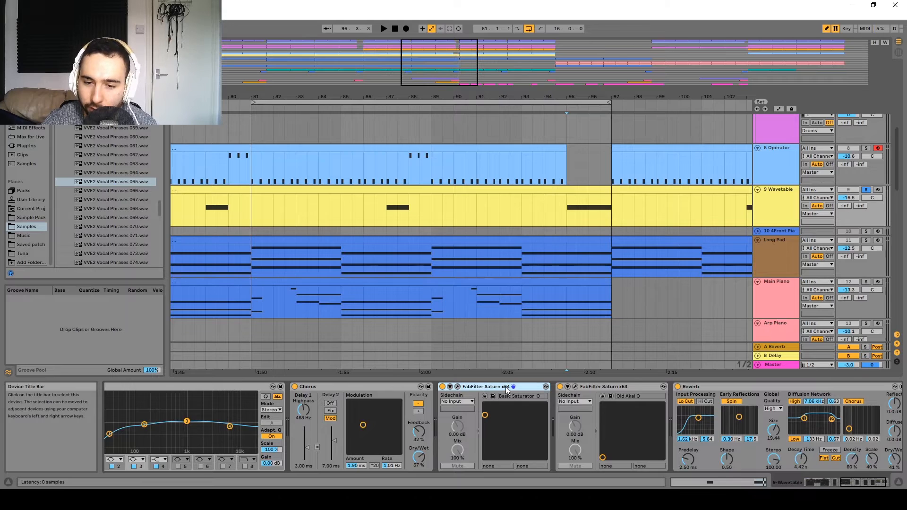
left_click(611, 385)
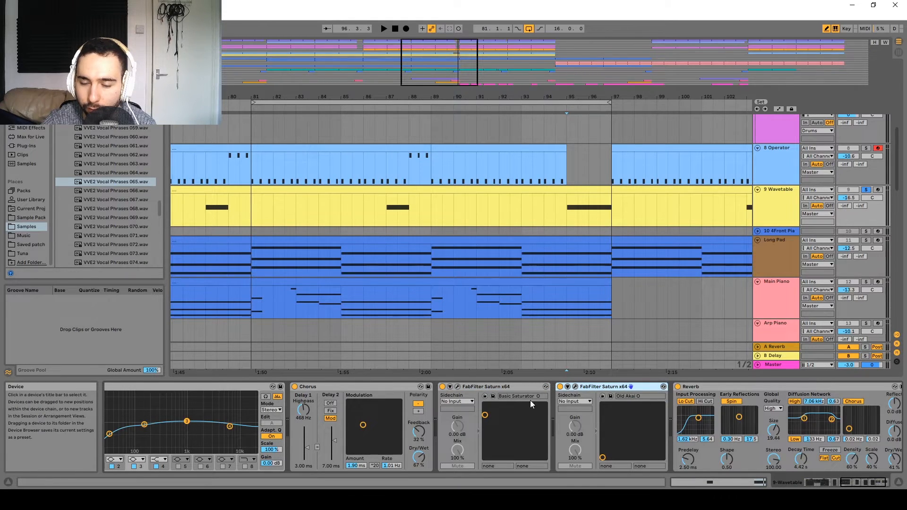
left_click(505, 385)
left_click(627, 387)
left_click(482, 386)
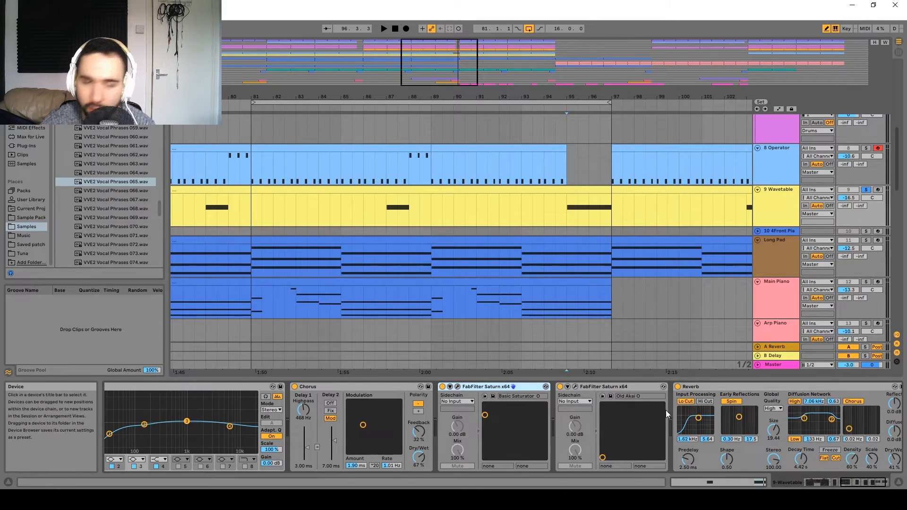
- Examine the Reverb device at the end of the 9 Wavetable effects chain
scroll(665, 410, "down", 2)
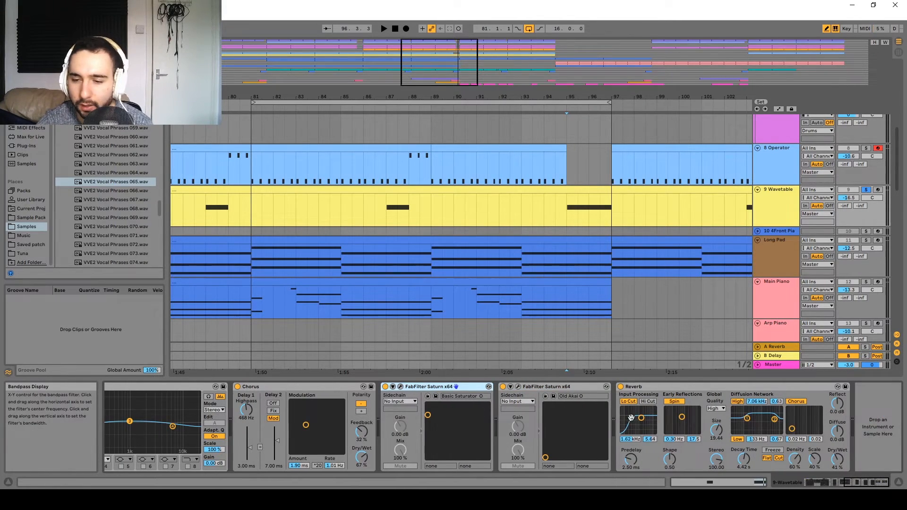
left_click(702, 388)
- Look over the bar 81 to 97 section from the drum tracks down to the DP_VOX tracks, and return to the Long Pad and piano tracks
left_click_drag(563, 229, 565, 225)
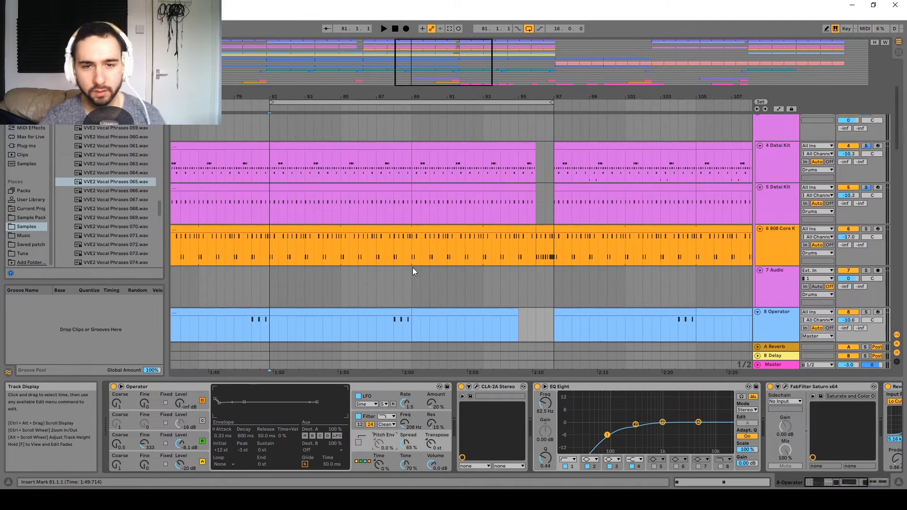
scroll(413, 269, "down", 3)
left_click_drag(416, 291, 429, 142)
left_click_drag(430, 244, 437, 163)
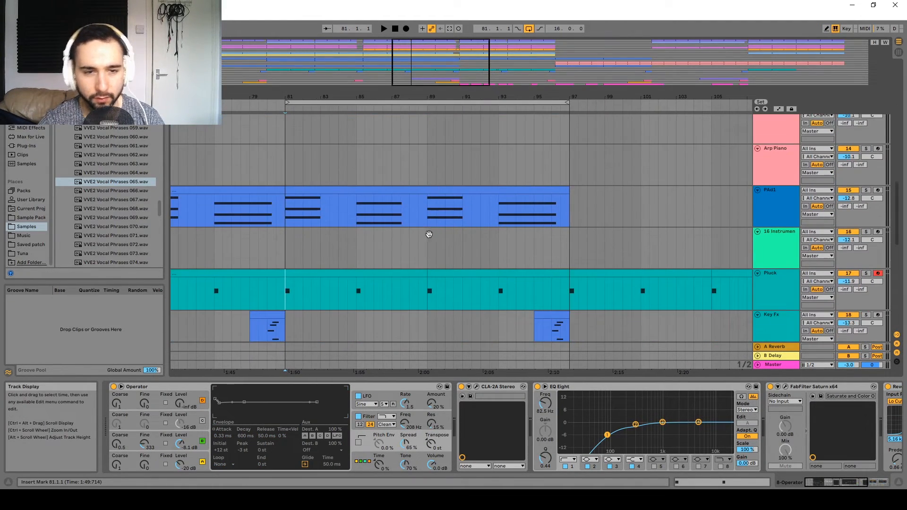
left_click_drag(429, 234, 418, 273)
scroll(416, 204, "down", 2)
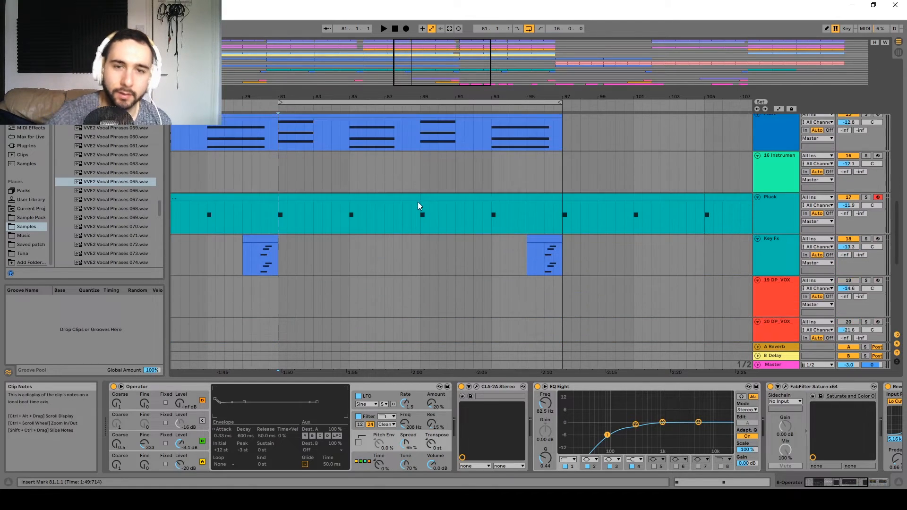
scroll(466, 211, "up", 2)
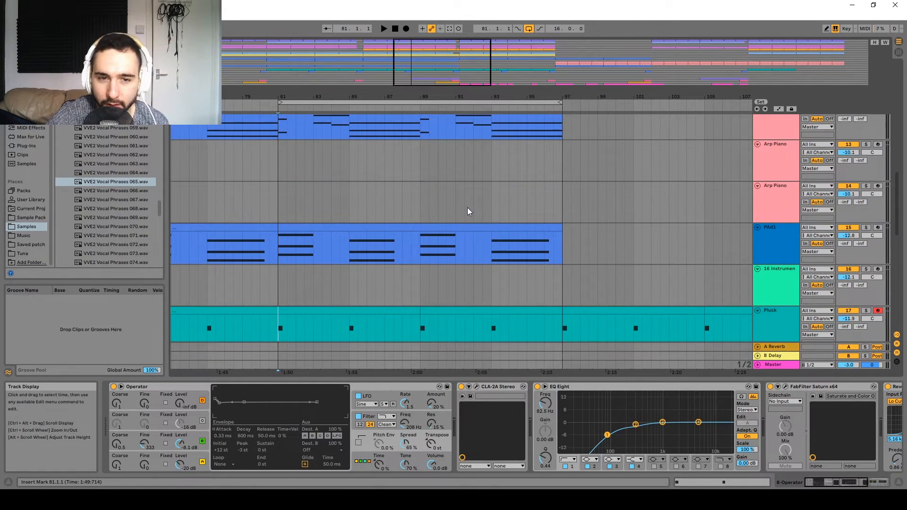
scroll(457, 220, "up", 3)
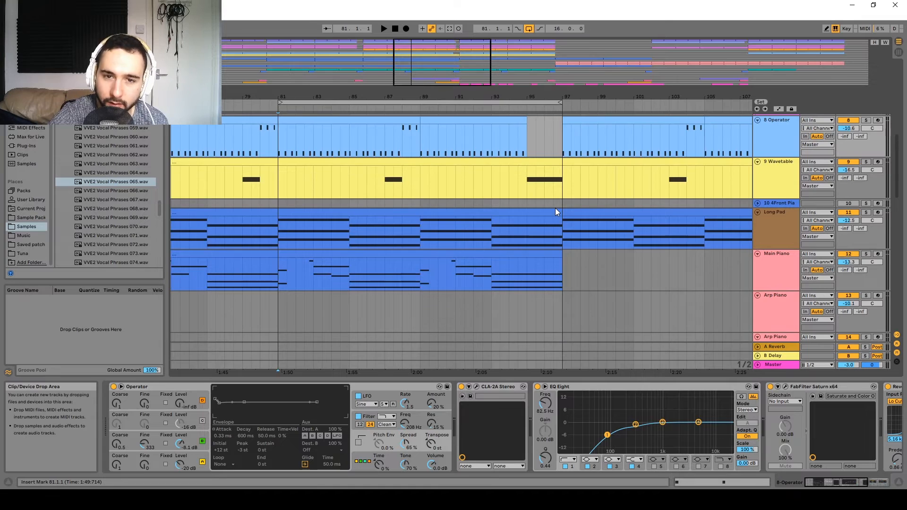
scroll(556, 212, "up", 2)
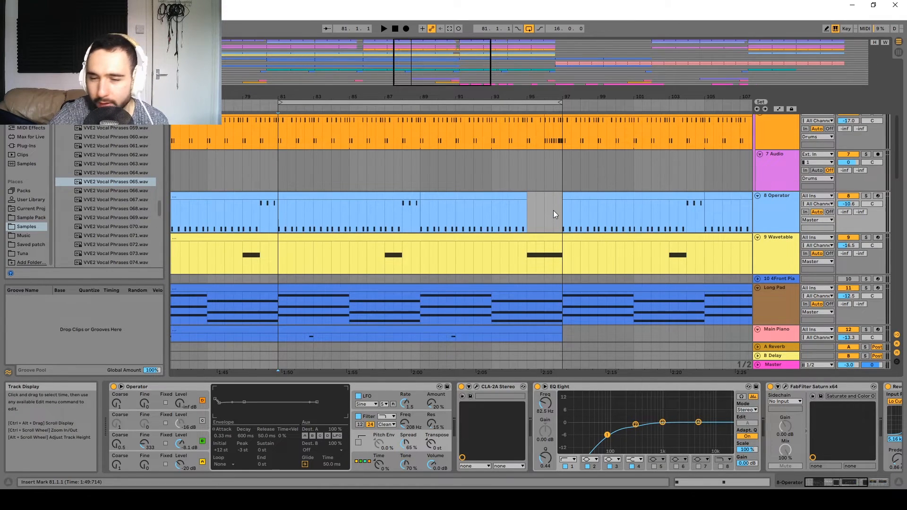
scroll(553, 211, "down", 1)
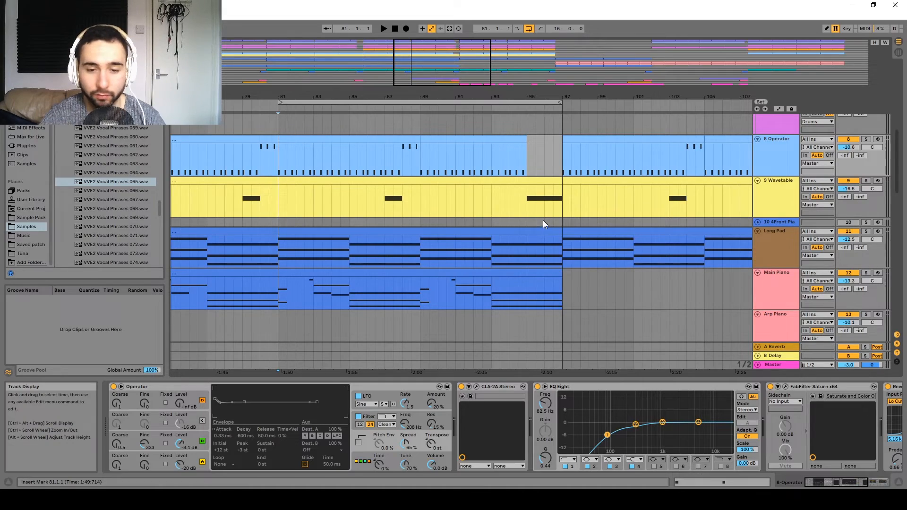
scroll(537, 215, "down", 1)
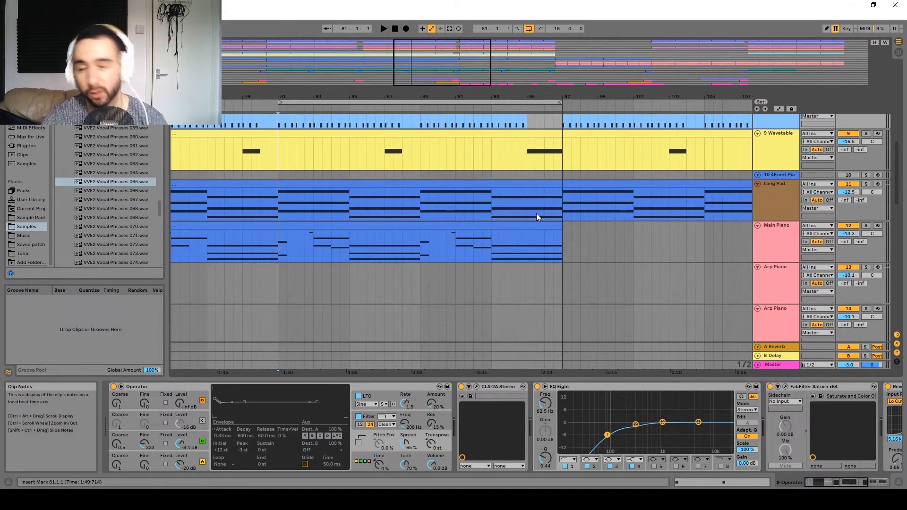